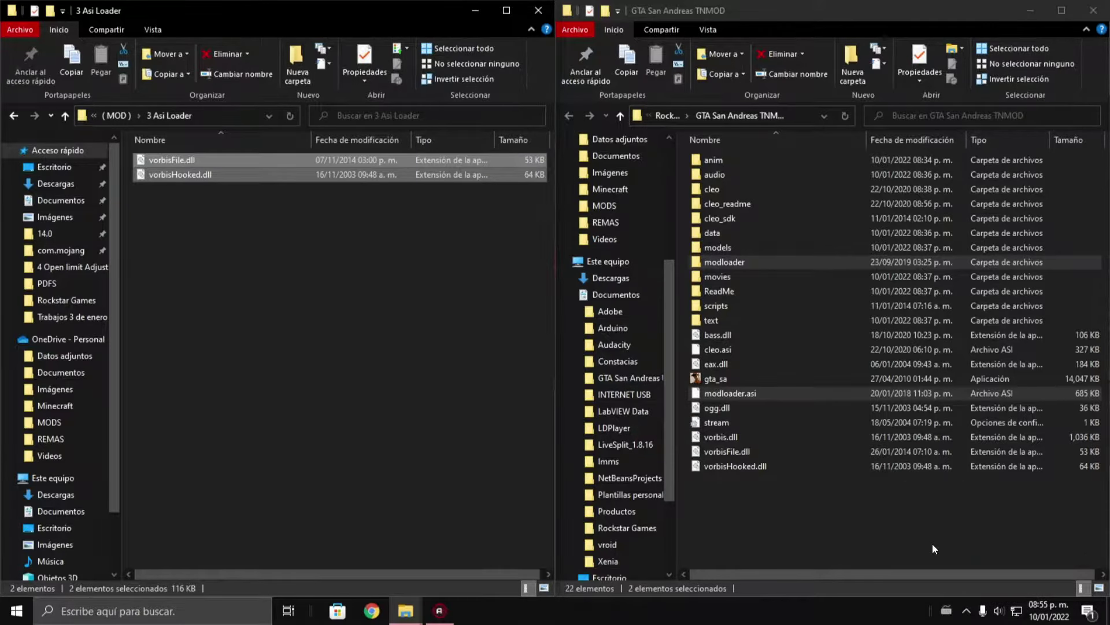
Move the Asi Loader DLLs, replacing duplicates, and both Open limit Adjuster files into the GTA San Andreas TNMOD folder with administrator permission.
{"action": "left_click", "coordinate": [499, 195]}
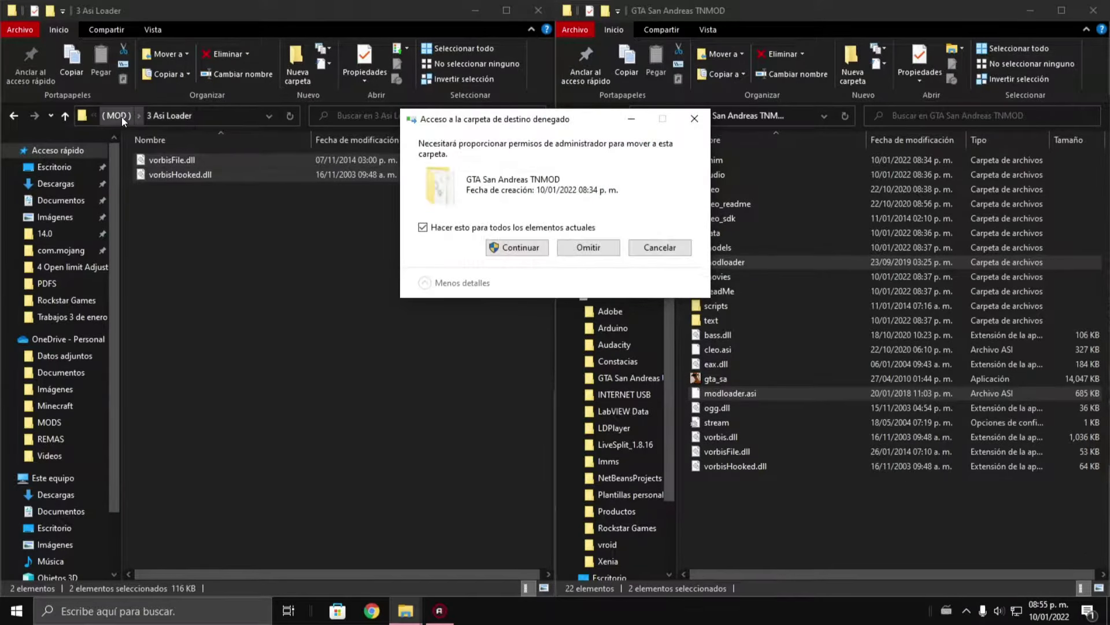
{"action": "left_click", "coordinate": [518, 253]}
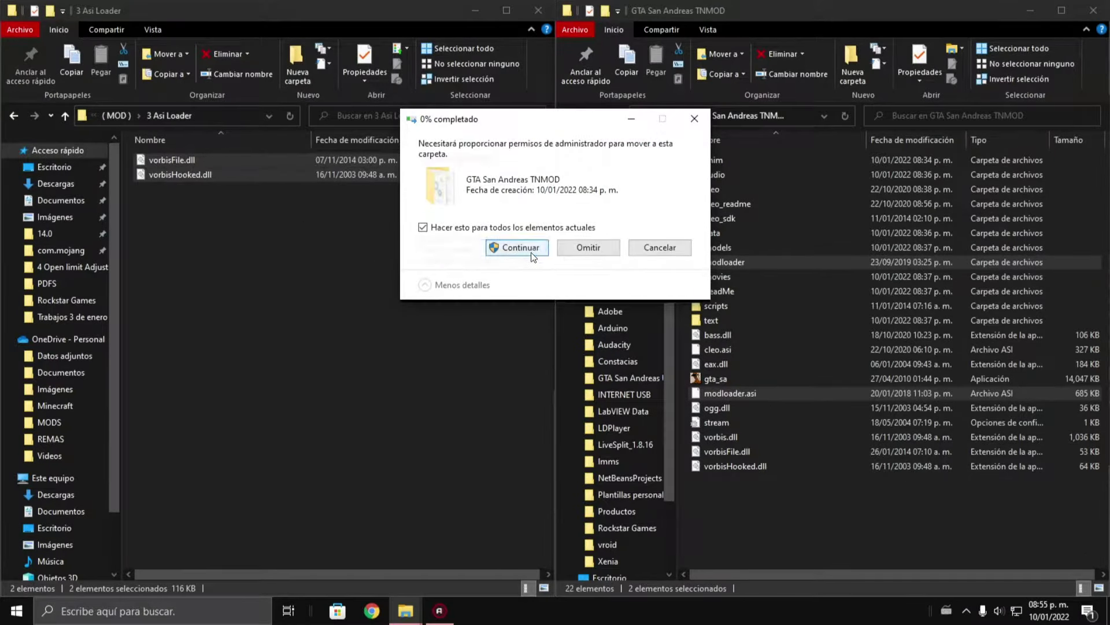
{"action": "left_click", "coordinate": [118, 116]}
{"action": "double_click", "coordinate": [200, 207]}
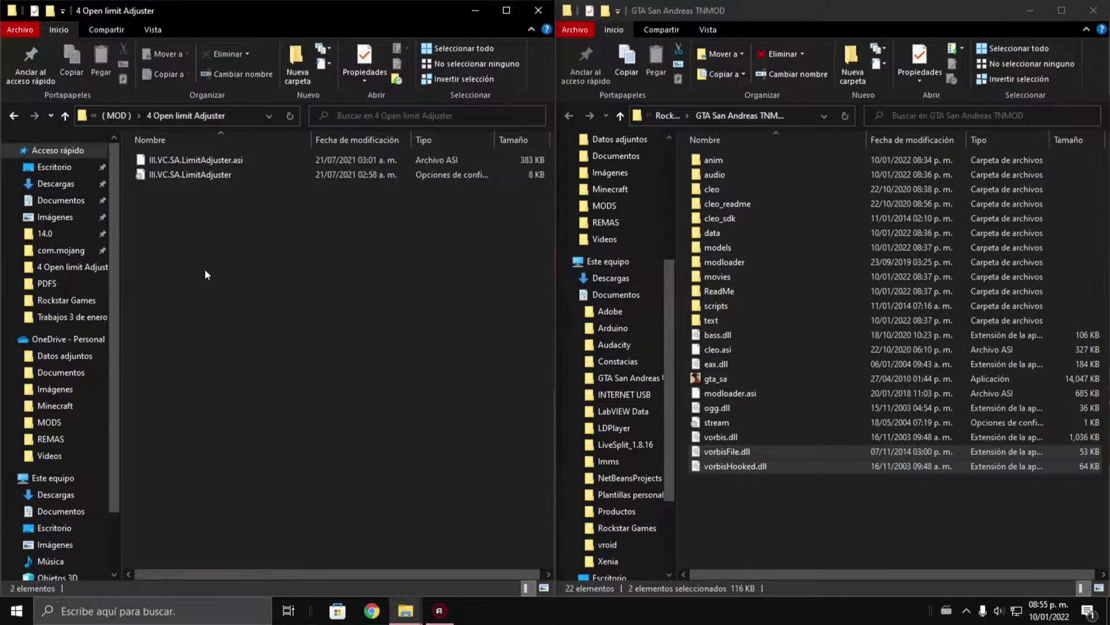
{"action": "left_click_drag", "start_coordinate": [213, 293], "coordinate": [900, 551]}
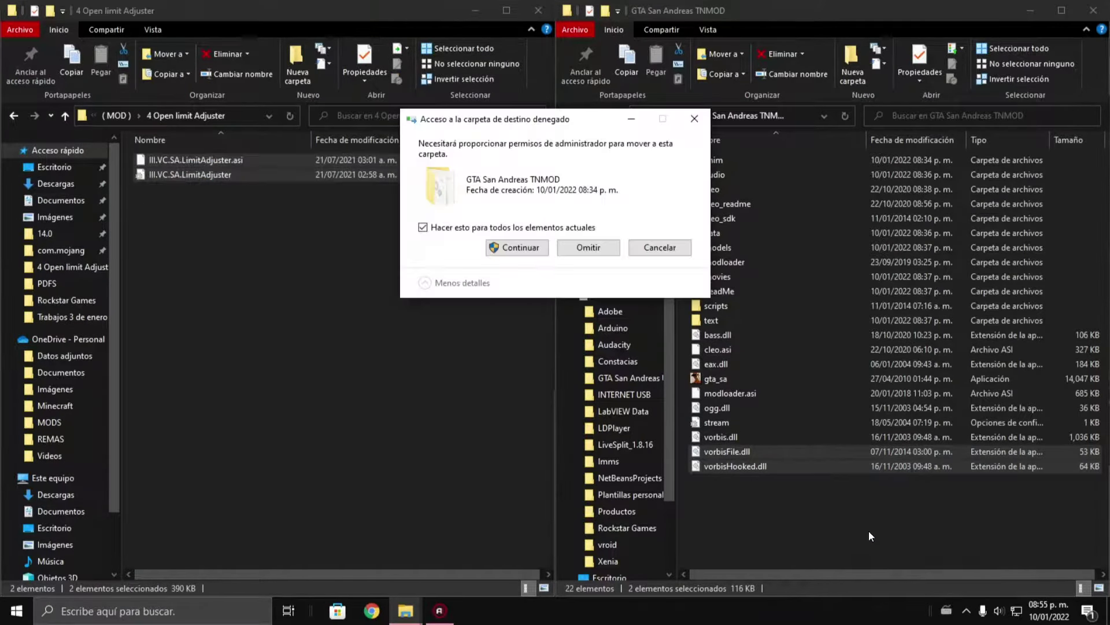
{"action": "left_click", "coordinate": [517, 253]}
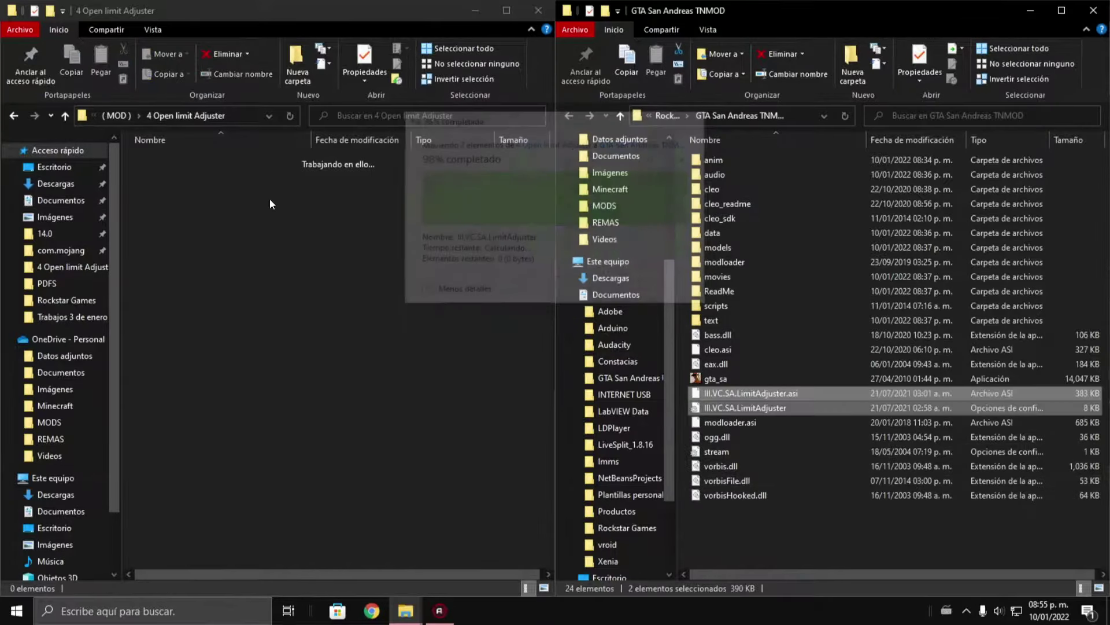
Move everything from the (installation) folder of 5 Tuning Mod V3.0.1 into the GTA San Andreas TNMOD folder with administrator permission.
{"action": "key", "text": "BackSpace"}
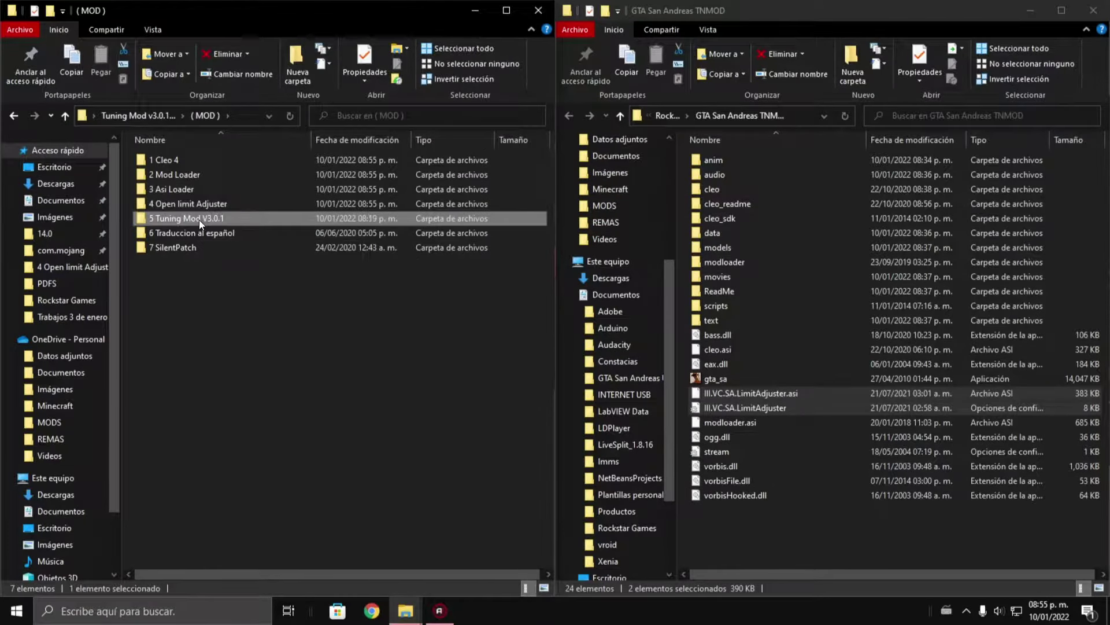
{"action": "double_click", "coordinate": [199, 220]}
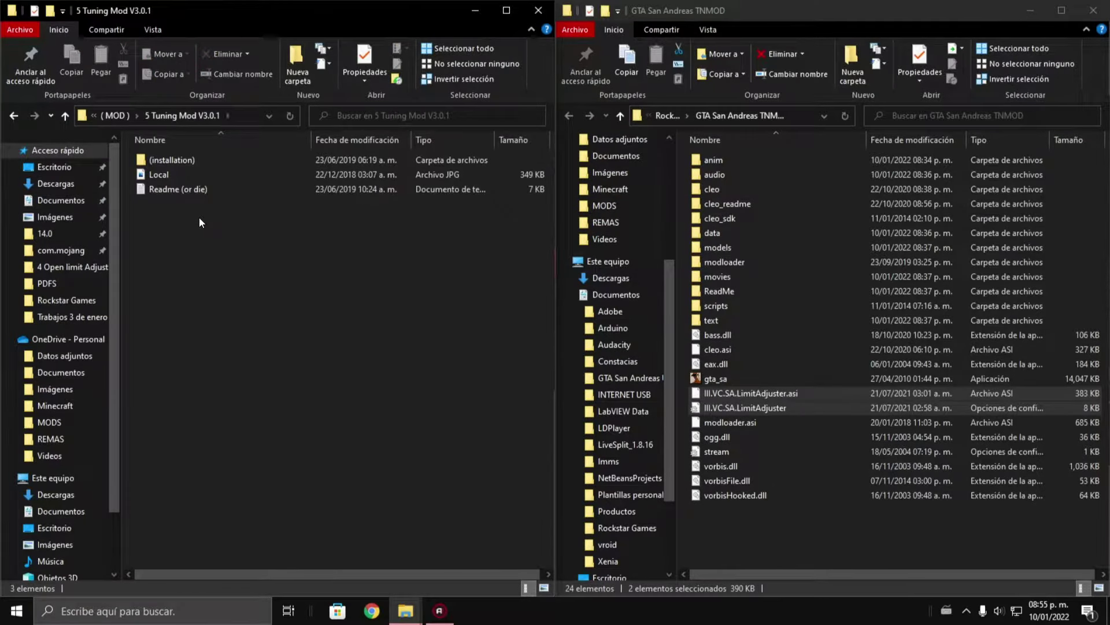
{"action": "left_click", "coordinate": [157, 158]}
{"action": "double_click", "coordinate": [157, 159]}
{"action": "left_click_drag", "start_coordinate": [217, 248], "coordinate": [709, 471]}
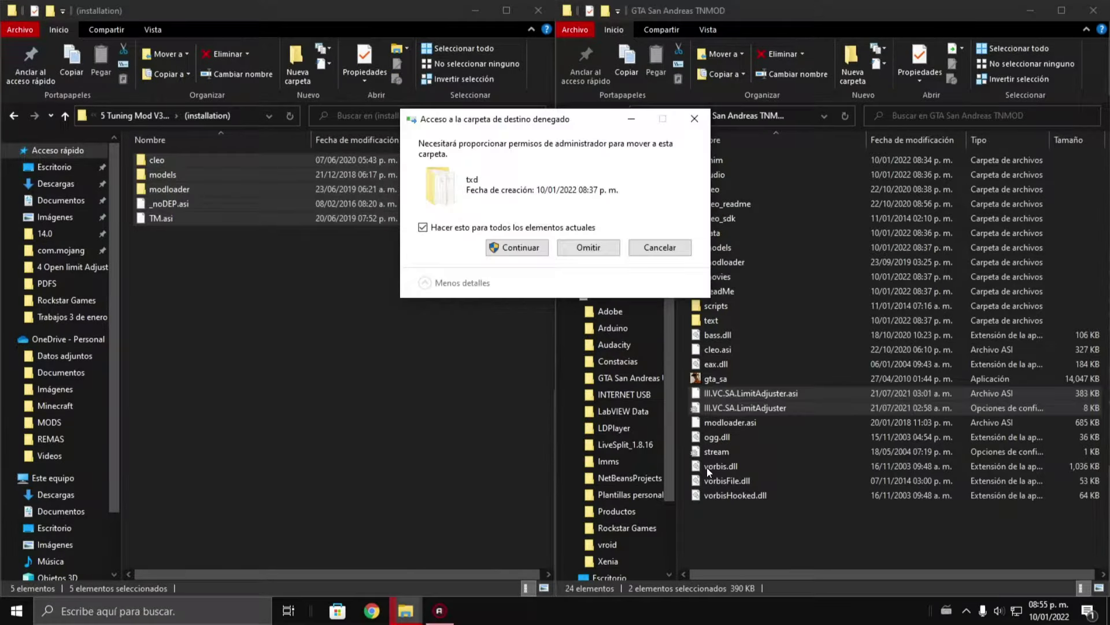
{"action": "left_click", "coordinate": [518, 248]}
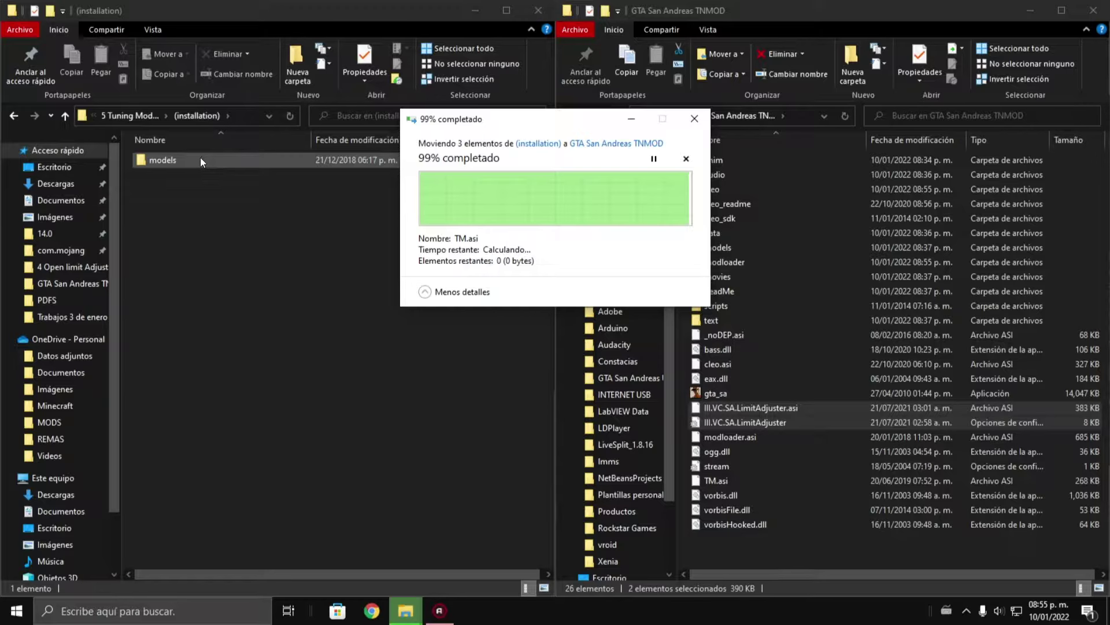
Open the Local image in the 5 Tuning Mod V3.0.1 folder and examine the tuning garage locations on the map.
{"action": "left_click", "coordinate": [134, 118]}
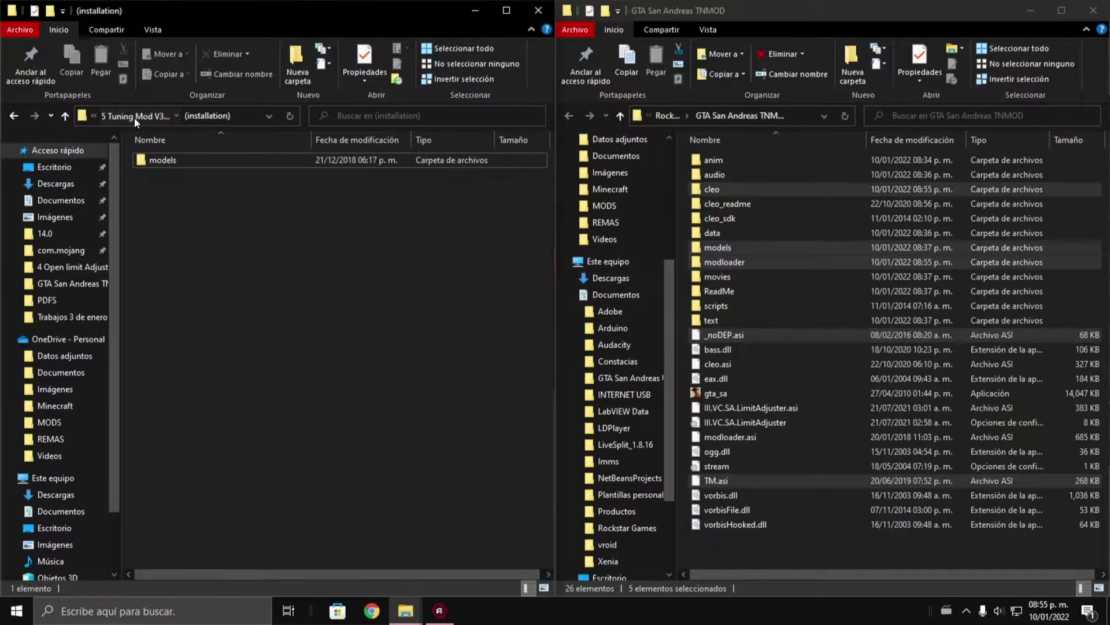
{"action": "left_click", "coordinate": [128, 116]}
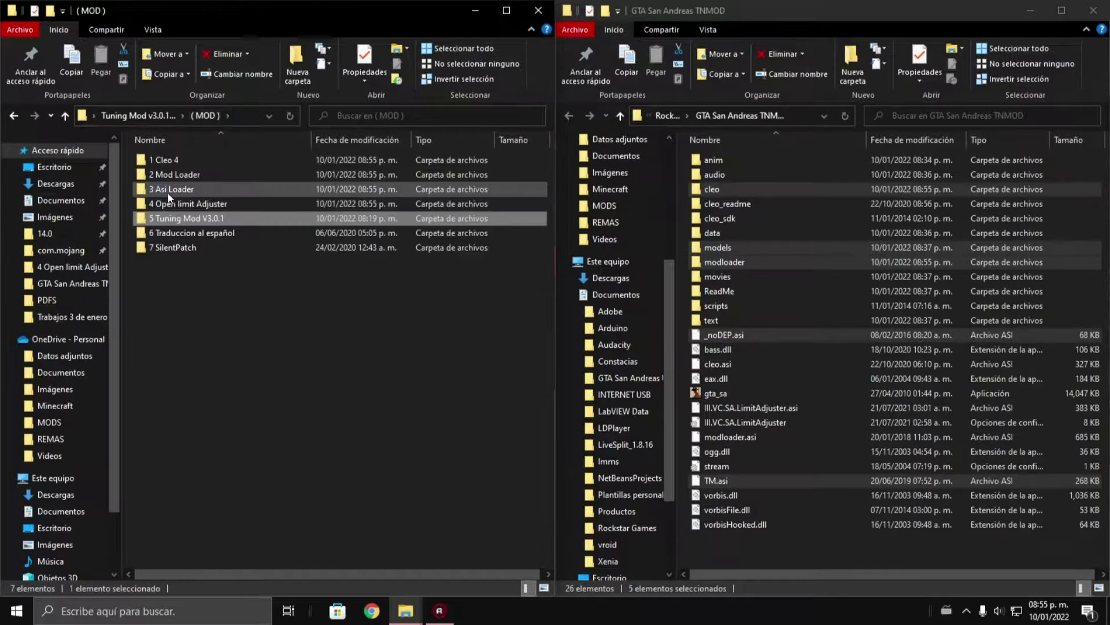
{"action": "double_click", "coordinate": [181, 219]}
{"action": "left_click", "coordinate": [157, 174]}
{"action": "double_click", "coordinate": [158, 172]}
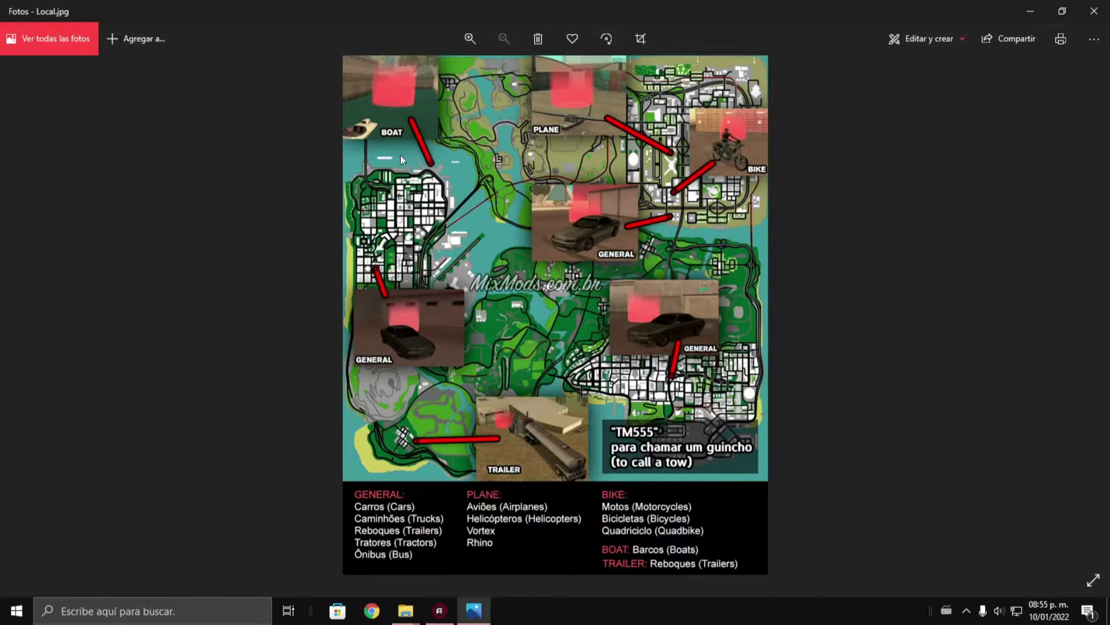
{"action": "left_click", "coordinate": [469, 39]}
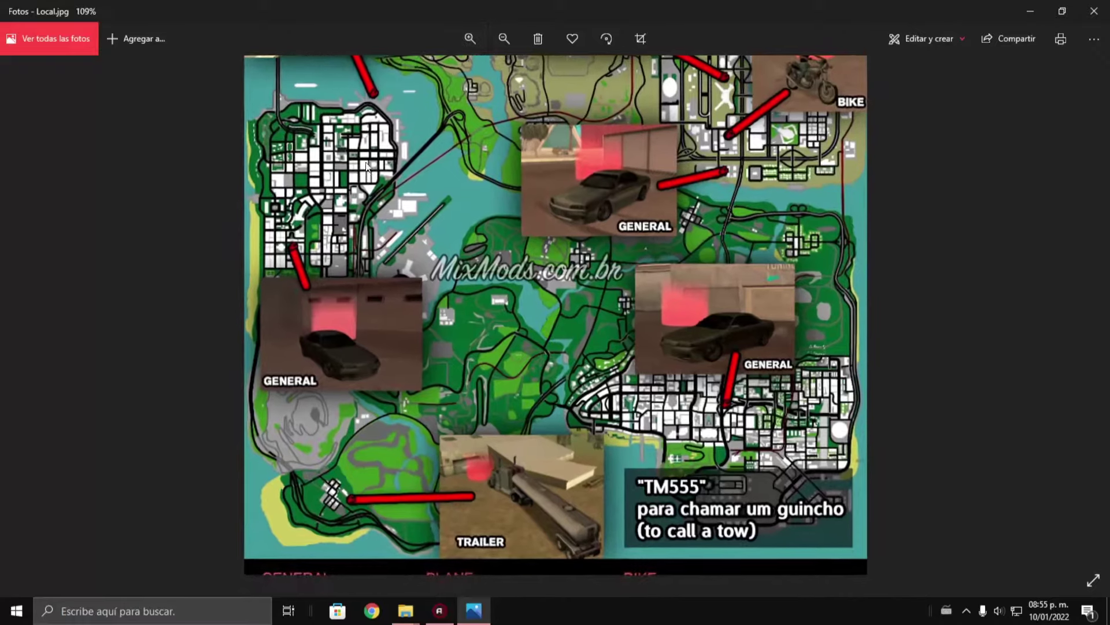
{"action": "left_click_drag", "start_coordinate": [399, 180], "coordinate": [399, 300]}
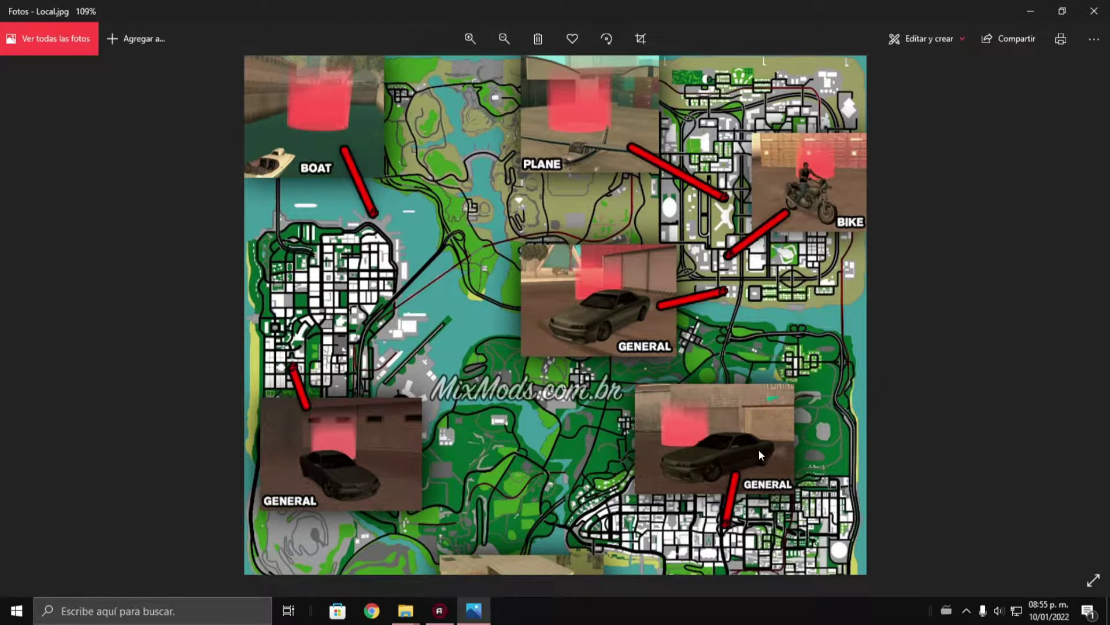
{"action": "scroll", "coordinate": [758, 452], "scroll_direction": "down", "scroll_amount": 3}
{"action": "scroll", "coordinate": [584, 503], "scroll_direction": "up", "scroll_amount": 1}
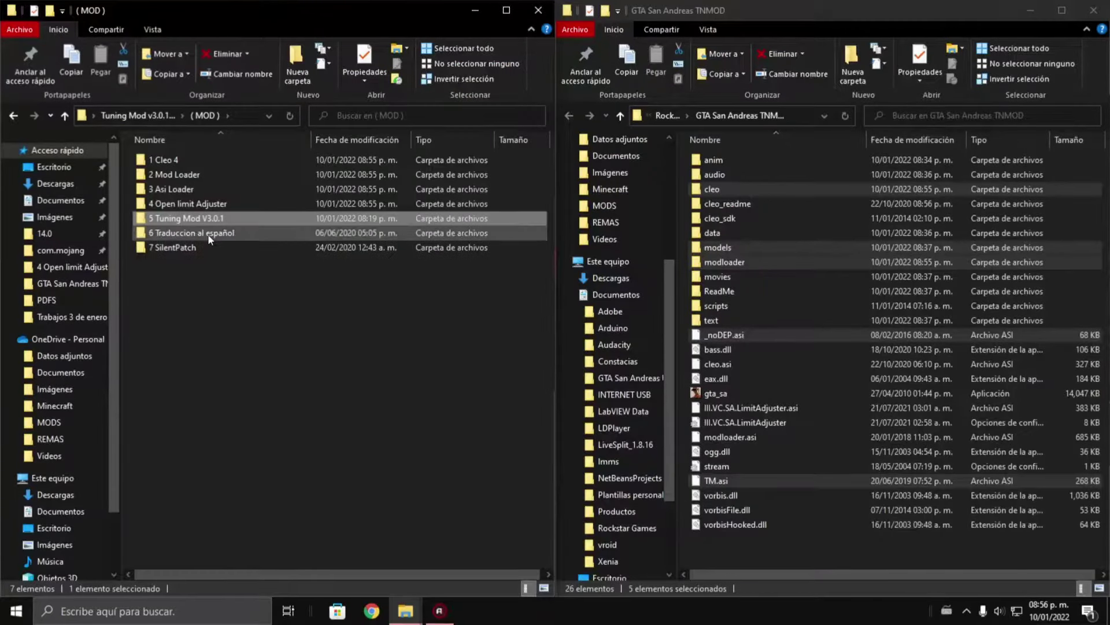
Move the cleo folder from 6 Traduccion al español into the GTA San Andreas TNMOD folder, replacing the existing files.
{"action": "double_click", "coordinate": [207, 234]}
{"action": "left_click_drag", "start_coordinate": [178, 165], "coordinate": [267, 187]}
{"action": "left_click_drag", "start_coordinate": [152, 158], "coordinate": [755, 547]}
{"action": "left_click", "coordinate": [414, 207]}
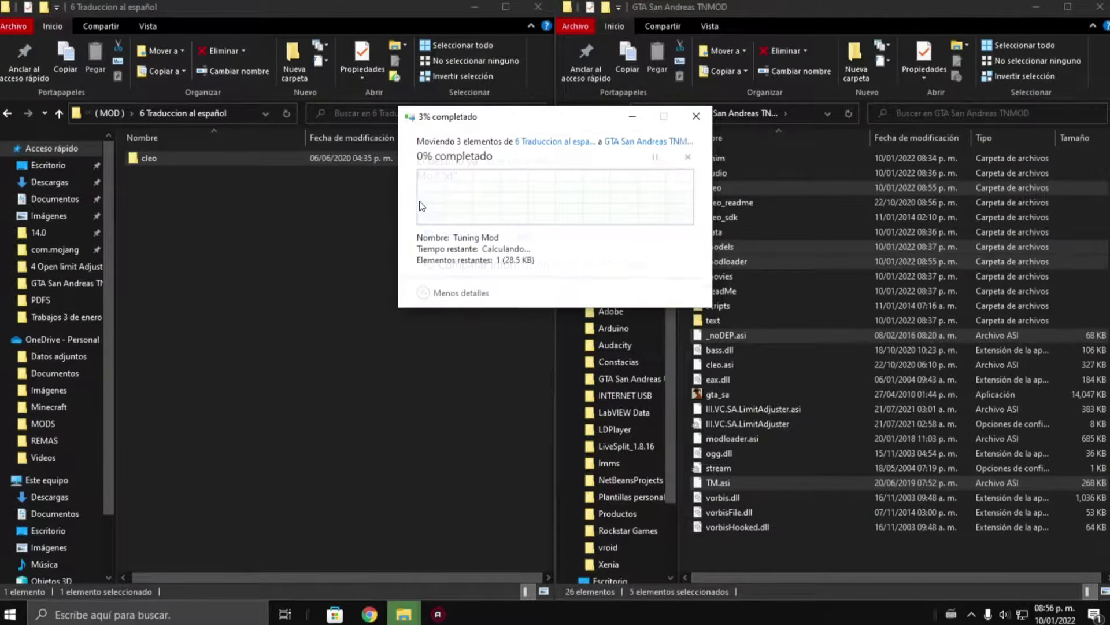
Move both SilentPatchSA files from 7 SilentPatch into the GTA San Andreas TNMOD folder with administrator permission.
{"action": "left_click", "coordinate": [116, 113]}
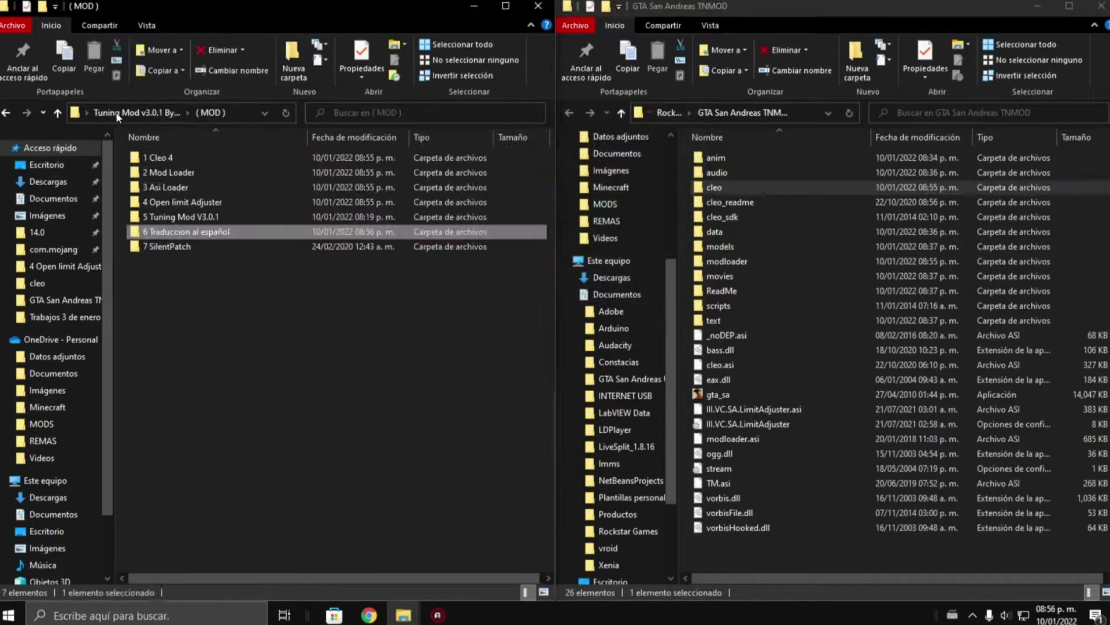
{"action": "double_click", "coordinate": [151, 244]}
{"action": "key", "text": "ctrl+a"}
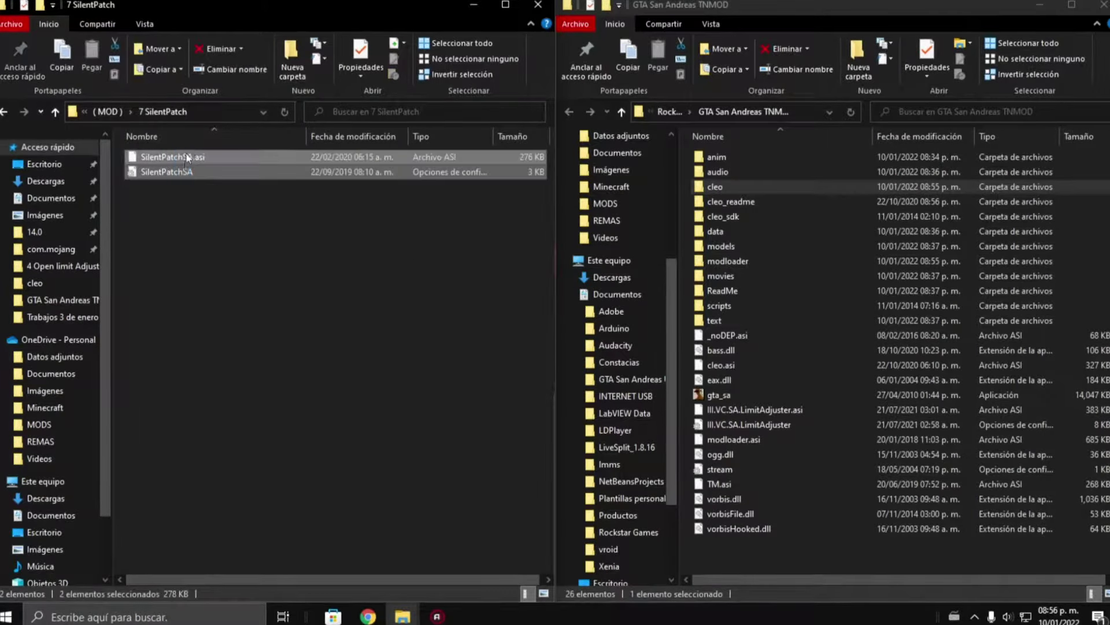
{"action": "left_click_drag", "start_coordinate": [174, 171], "coordinate": [737, 553]}
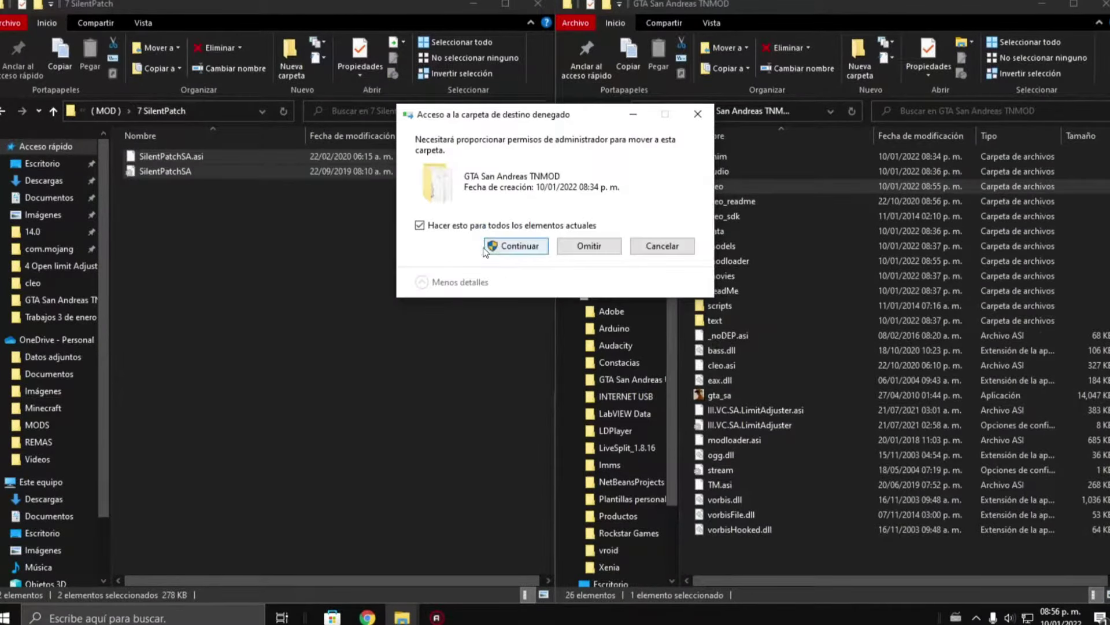
{"action": "left_click", "coordinate": [509, 246]}
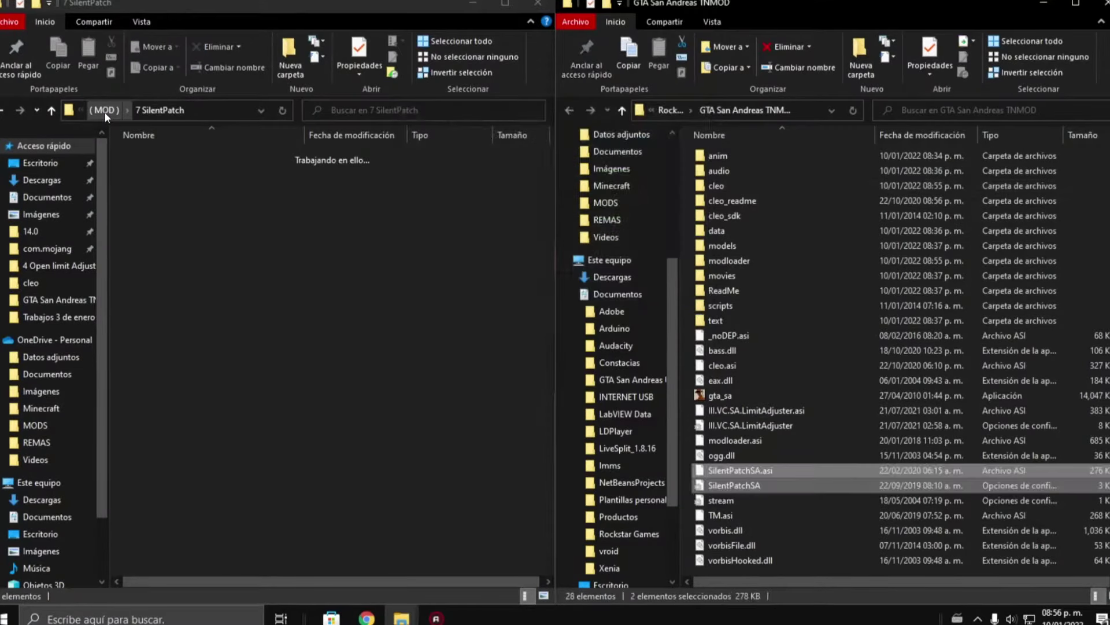
Move the Audi R8 and VW Golf Mk5 GTi folders from Bonus into the game's modloader folder.
{"action": "left_click", "coordinate": [105, 112]}
{"action": "left_click", "coordinate": [134, 108]}
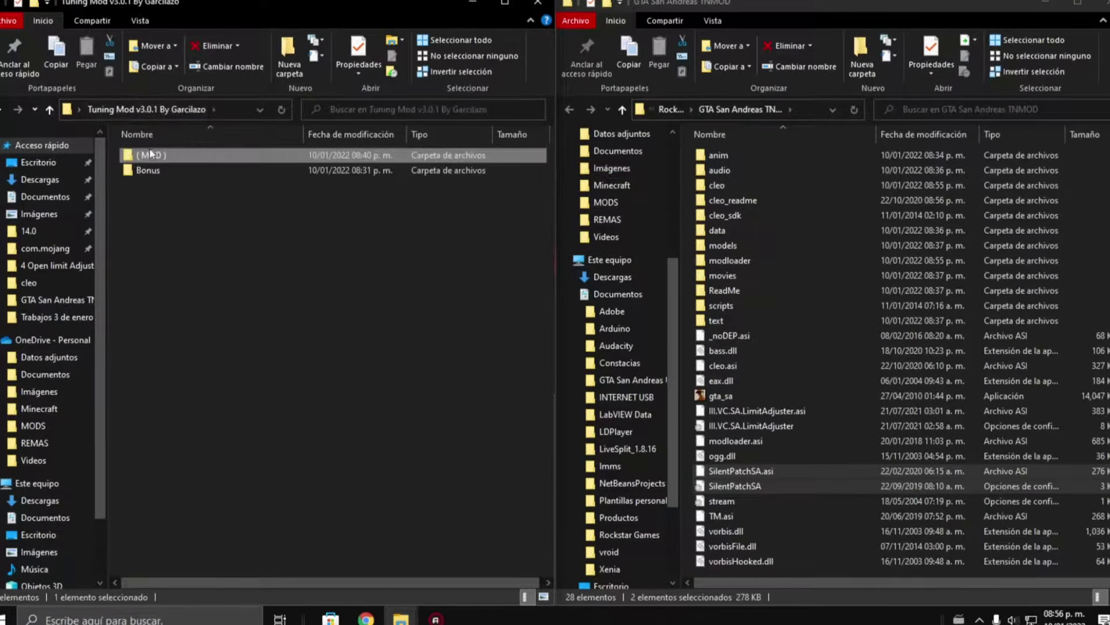
{"action": "double_click", "coordinate": [153, 170]}
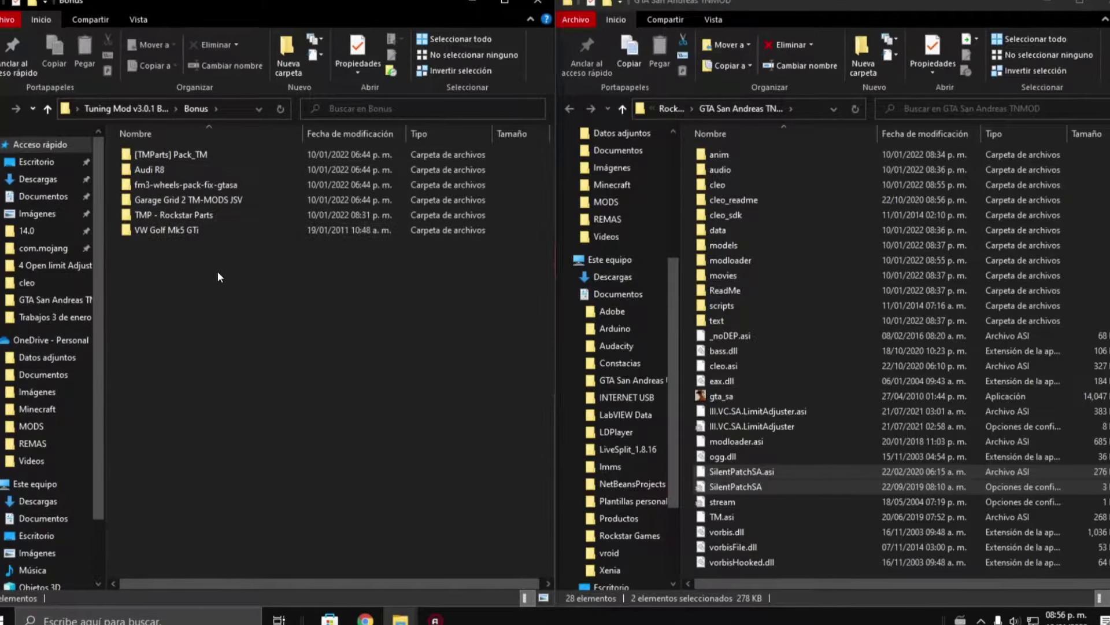
{"action": "left_click", "coordinate": [152, 170]}
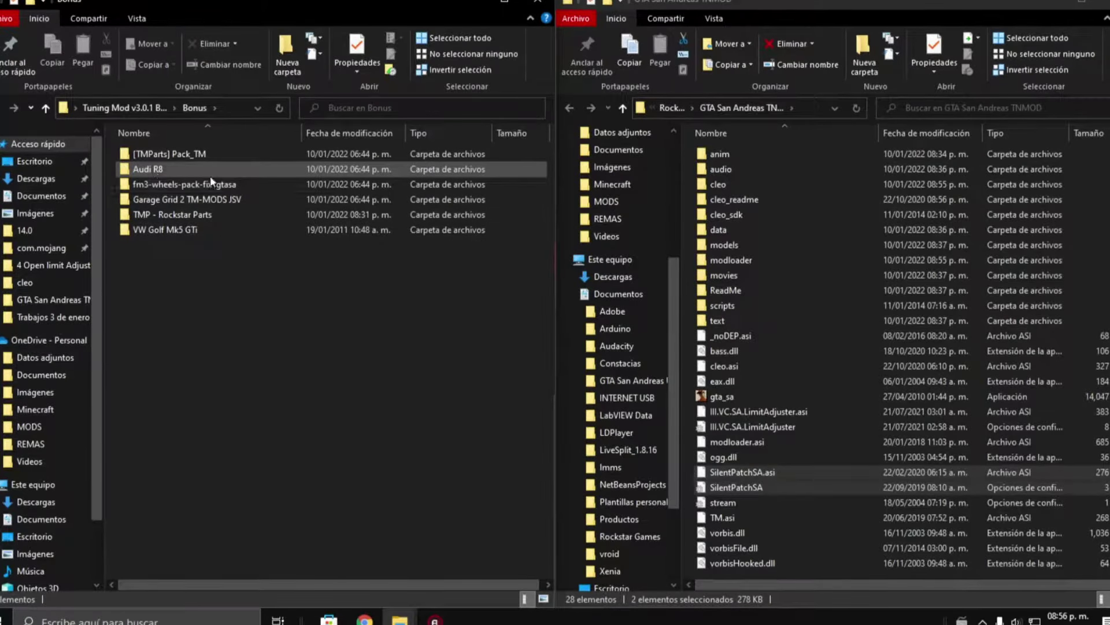
{"action": "double_click", "coordinate": [752, 259]}
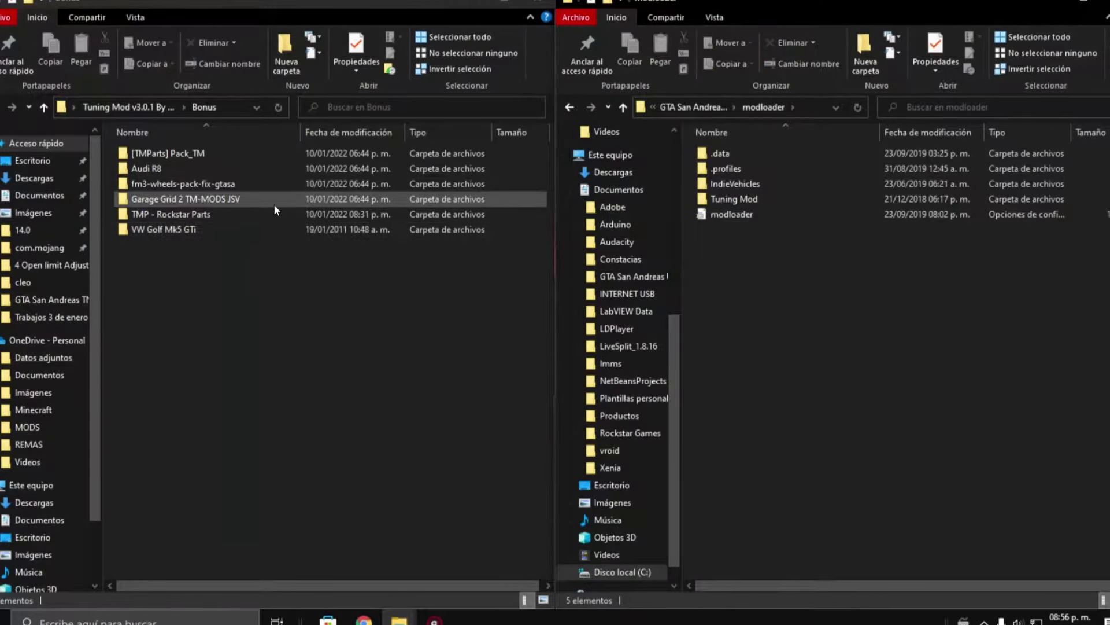
{"action": "left_click", "coordinate": [203, 169]}
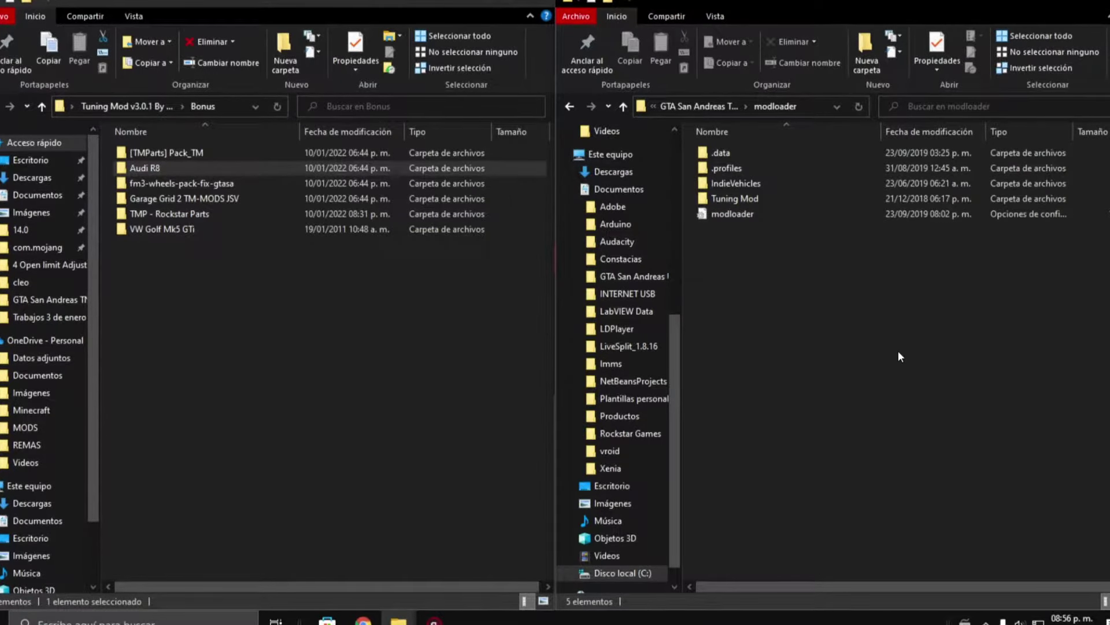
{"action": "left_click_drag", "start_coordinate": [897, 350], "coordinate": [897, 352]}
{"action": "left_click_drag", "start_coordinate": [162, 214], "coordinate": [817, 371]}
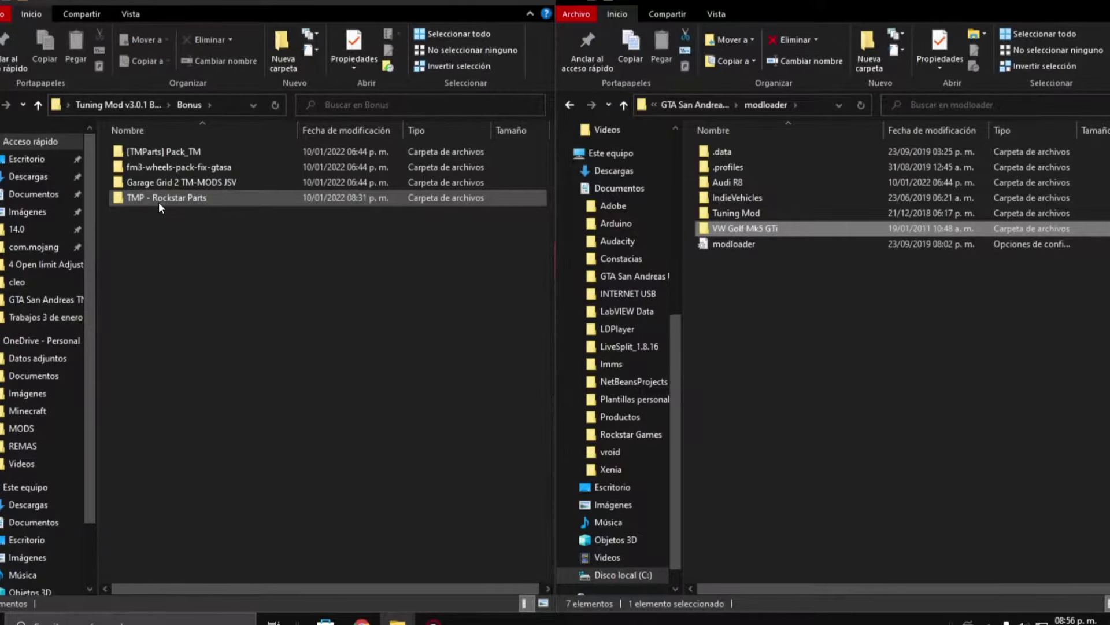
Move the 211578-fm3-wheels-pack-fix-gtasa folder from the fm3-wheels-pack-fix-gtasa bonus into the modloader folder.
{"action": "double_click", "coordinate": [160, 166]}
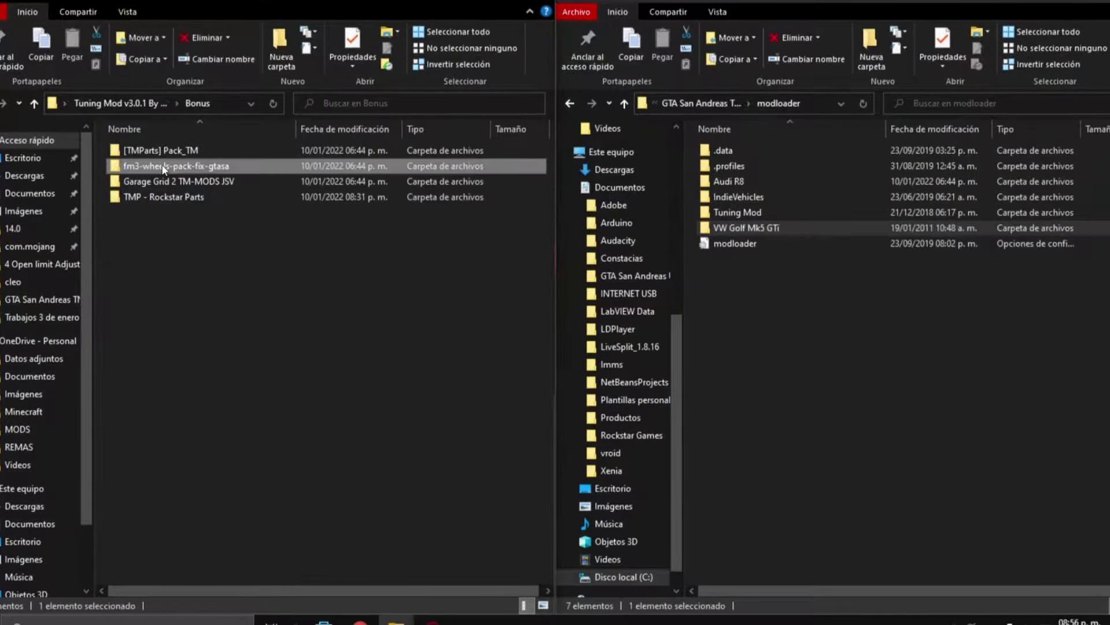
{"action": "double_click", "coordinate": [162, 152]}
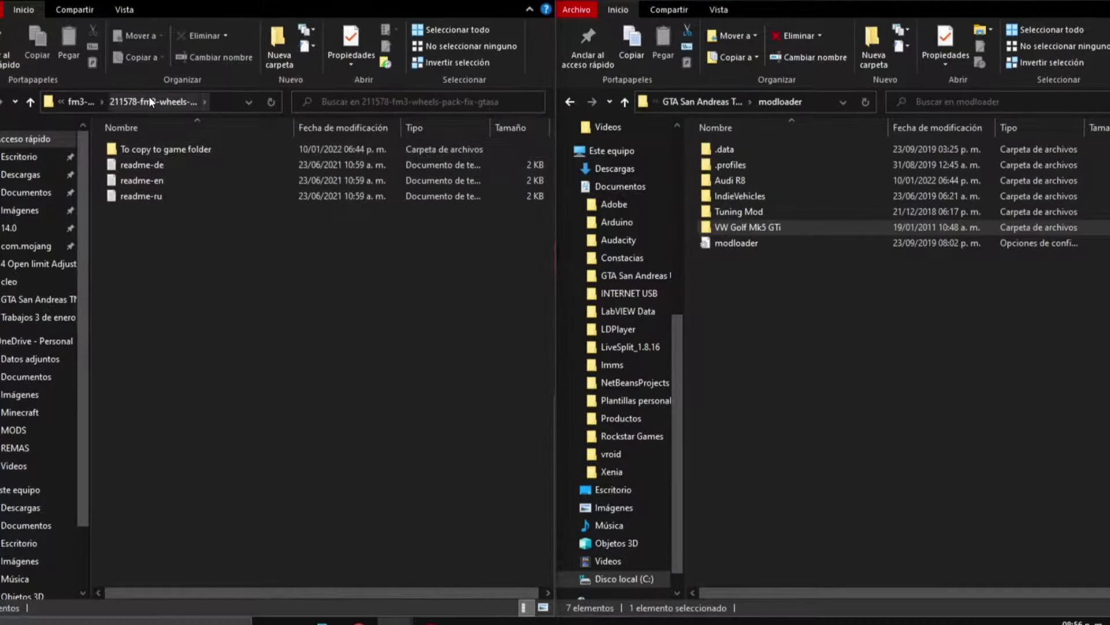
{"action": "left_click", "coordinate": [86, 101]}
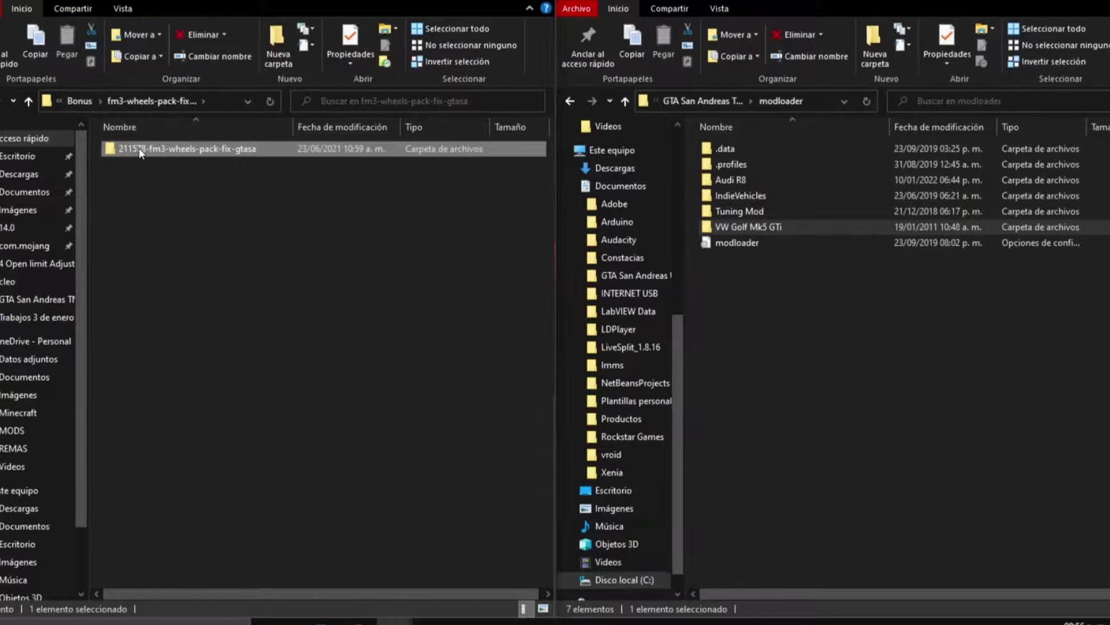
{"action": "mouse_move", "coordinate": [138, 148]}
{"action": "left_mouse_down"}
{"action": "mouse_move", "coordinate": [852, 404]}
{"action": "mouse_move", "coordinate": [134, 161]}
{"action": "left_mouse_up"}
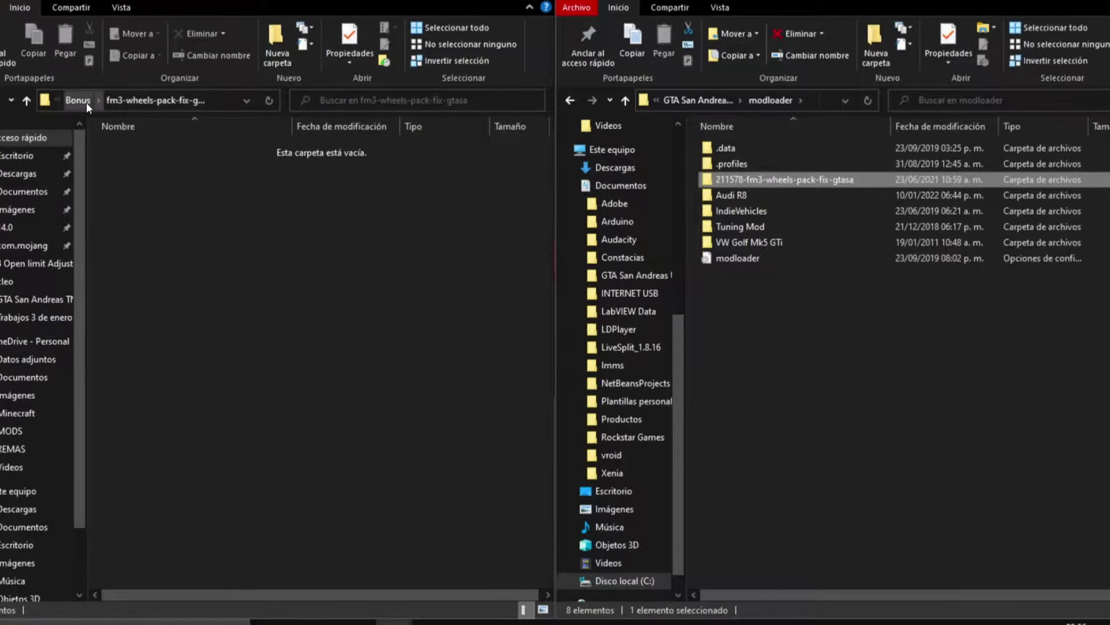
Check the contents of the Garage Grid 2 TM-MODS JSV folder in Bonus and return to the Bonus folder.
{"action": "left_click", "coordinate": [84, 102]}
{"action": "double_click", "coordinate": [155, 178]}
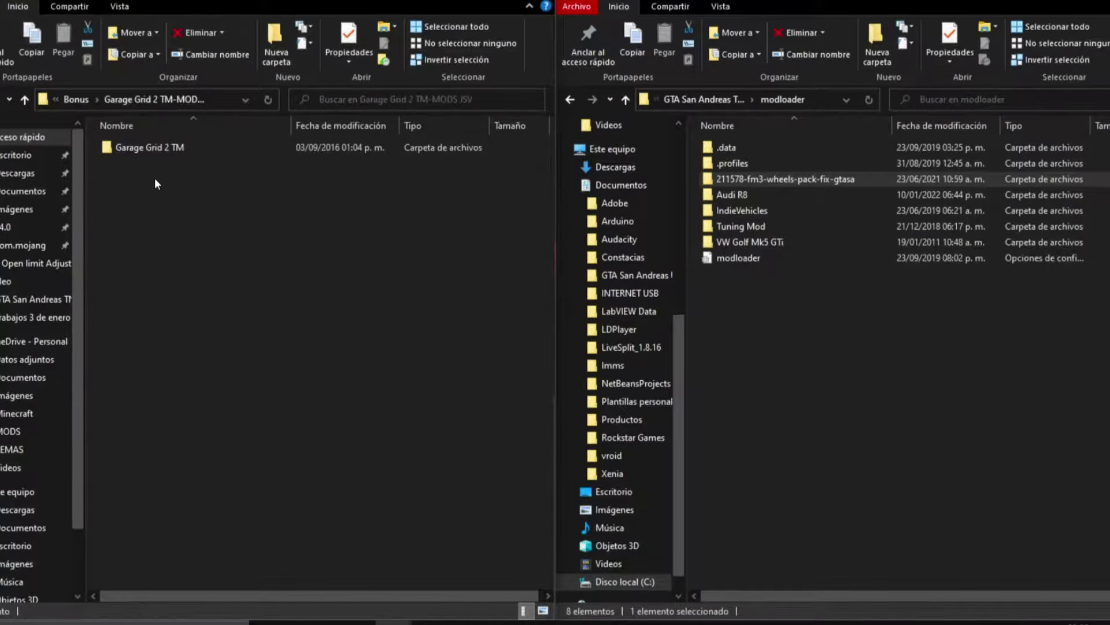
{"action": "double_click", "coordinate": [165, 148]}
{"action": "left_click", "coordinate": [81, 97]}
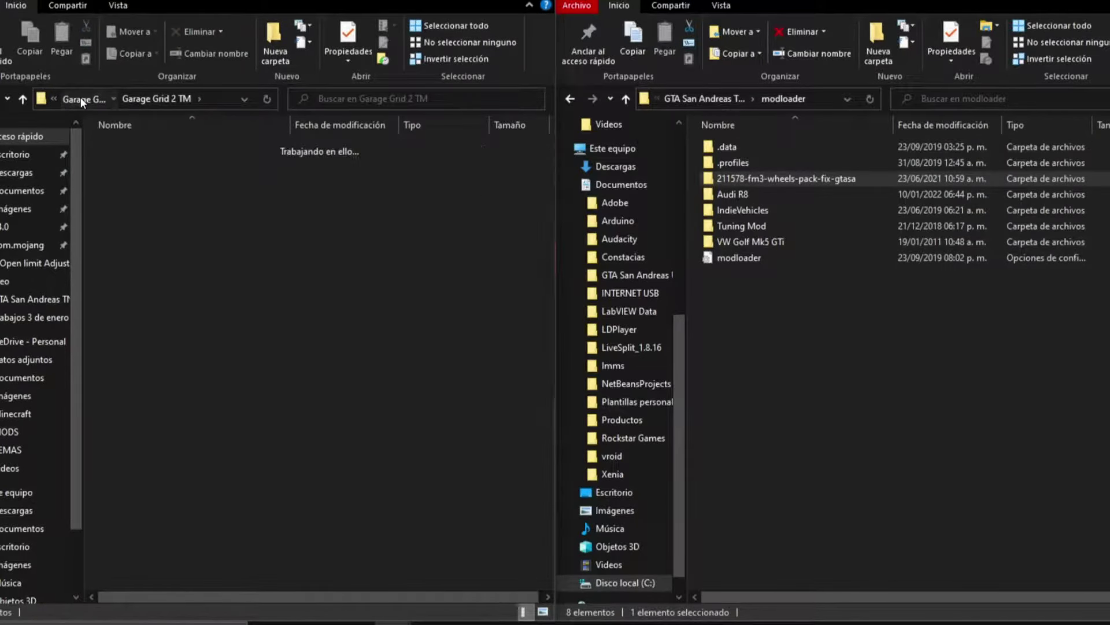
{"action": "left_click", "coordinate": [80, 96]}
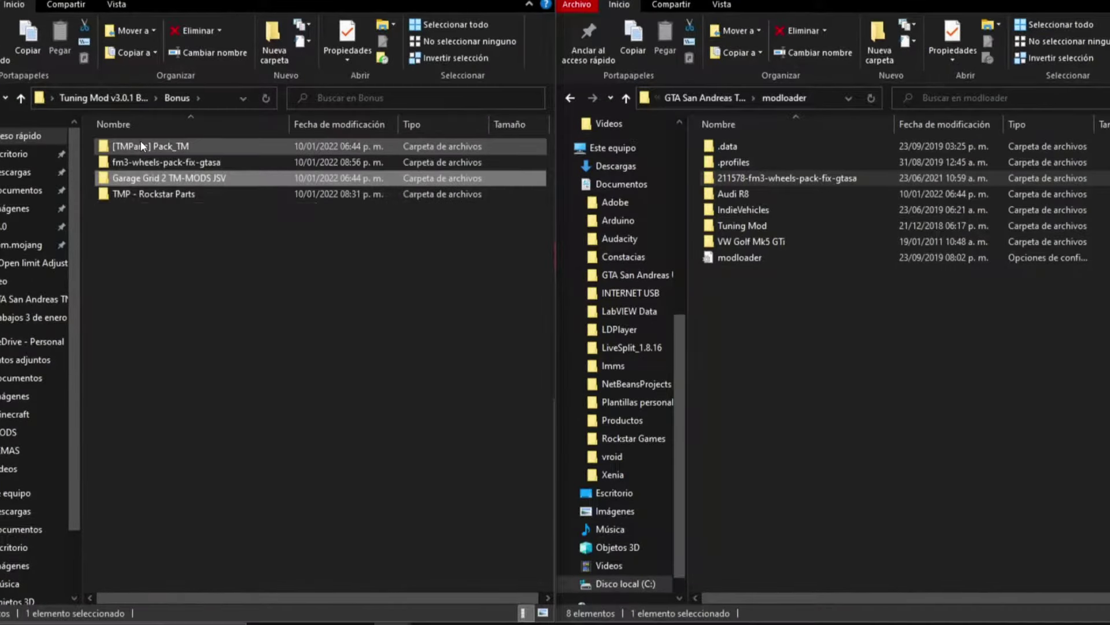
Move the Tuning Mod Parts folder from the Modloader folder of [TMParts] Pack_TM into the game's modloader folder.
{"action": "double_click", "coordinate": [141, 146]}
{"action": "double_click", "coordinate": [143, 145]}
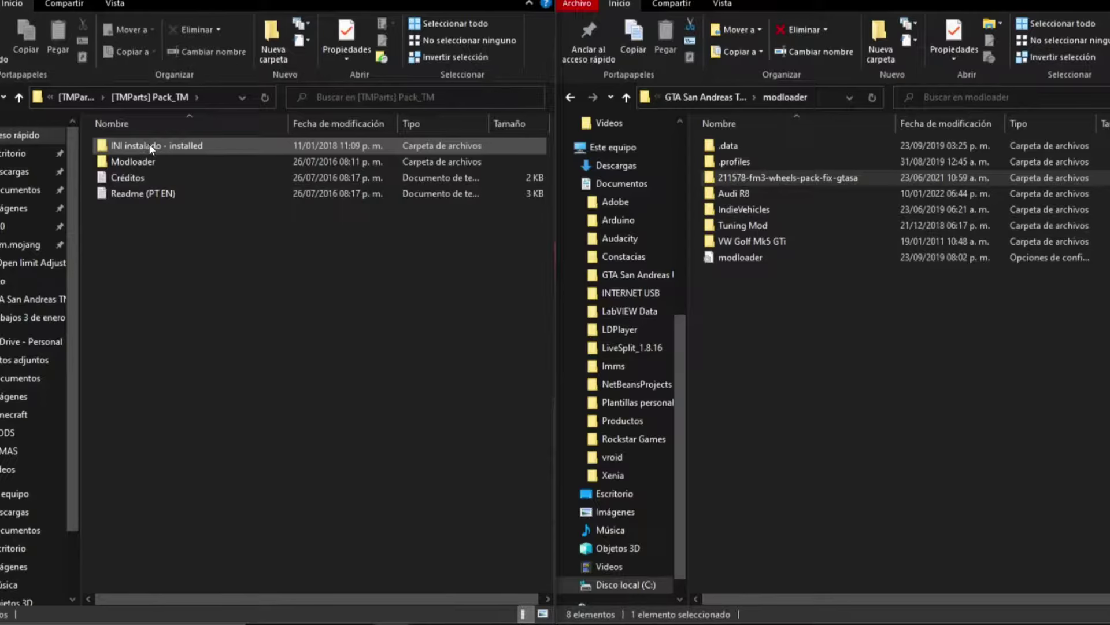
{"action": "left_click_drag", "start_coordinate": [138, 162], "coordinate": [762, 361]}
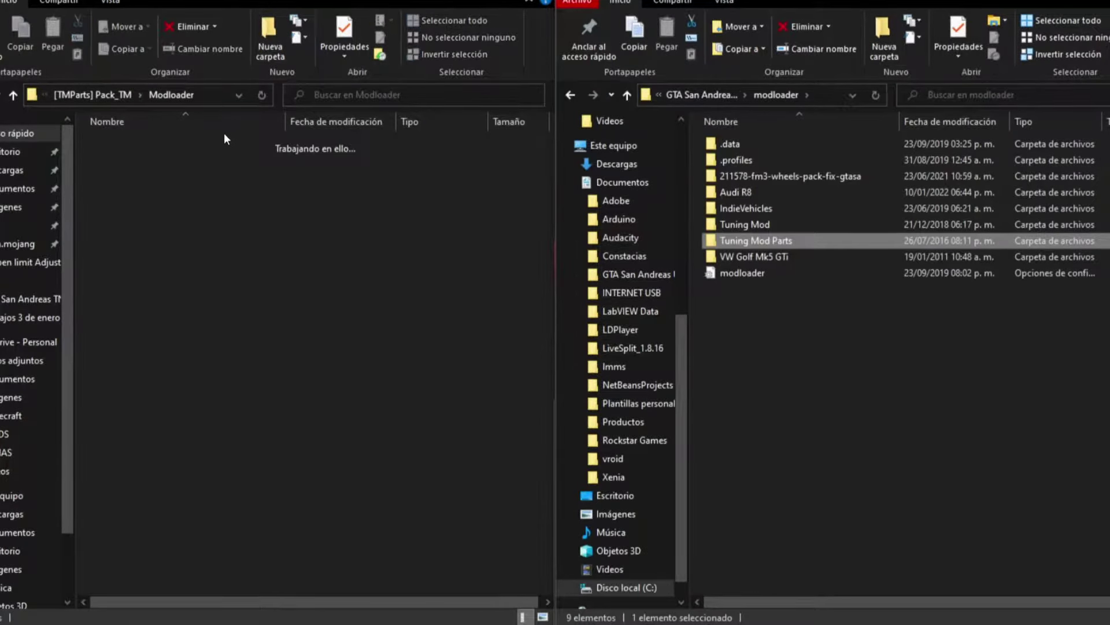
Copy all part names under [EXTRAS] from the 11 file in INI instalado - installed\Tuning Mod v2 and close the file.
{"action": "left_click", "coordinate": [107, 93]}
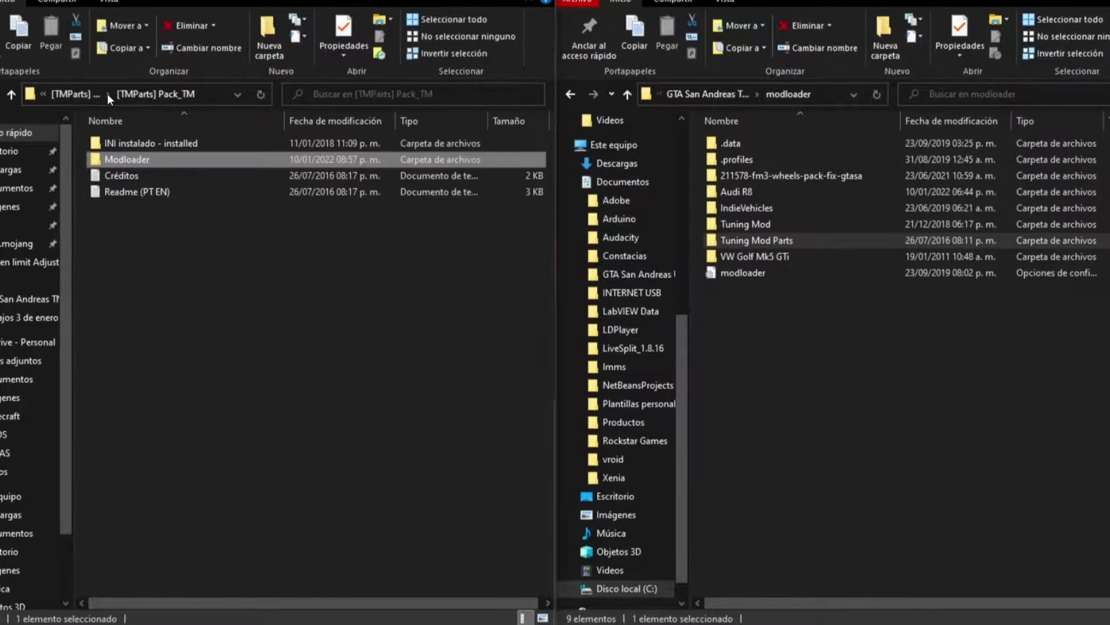
{"action": "double_click", "coordinate": [141, 145]}
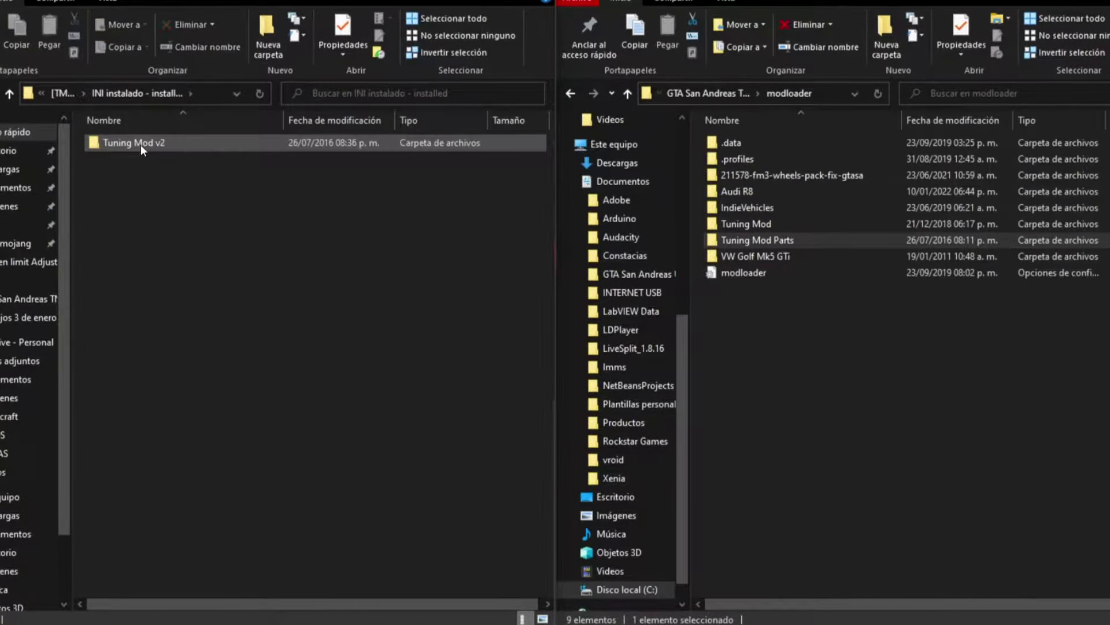
{"action": "double_click", "coordinate": [141, 145]}
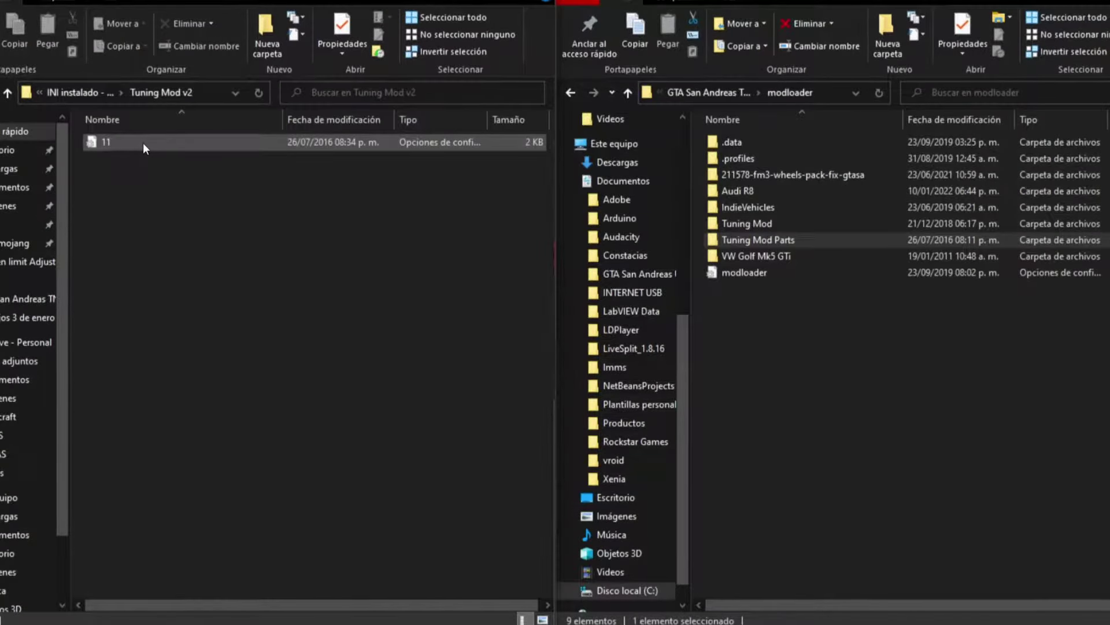
{"action": "double_click", "coordinate": [142, 143]}
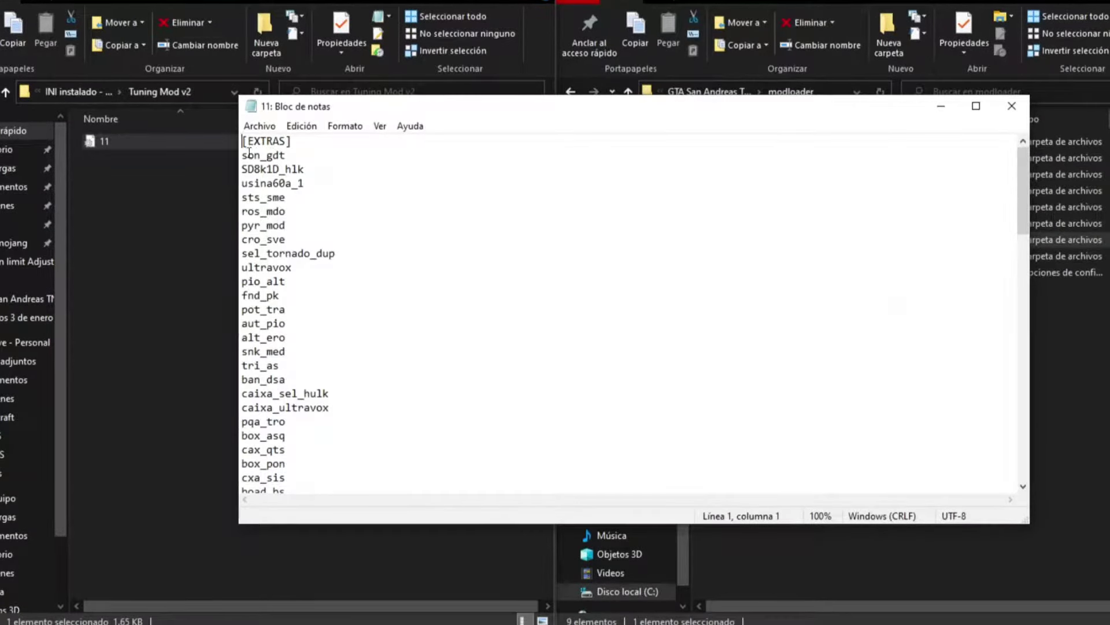
{"action": "left_click_drag", "start_coordinate": [241, 155], "coordinate": [405, 509]}
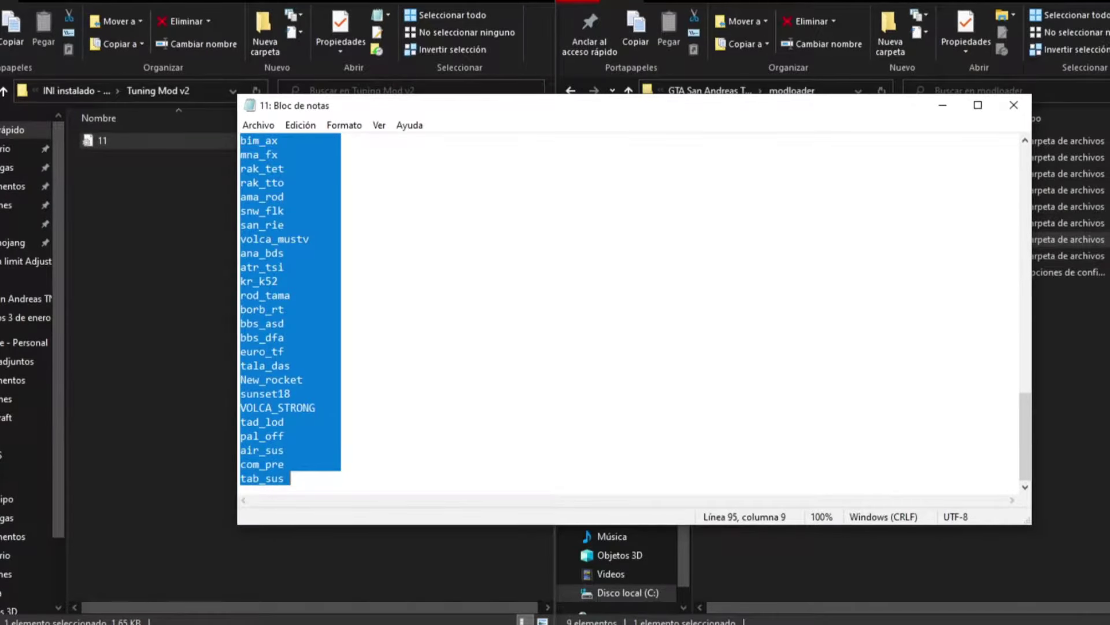
{"action": "right_click", "coordinate": [298, 443]}
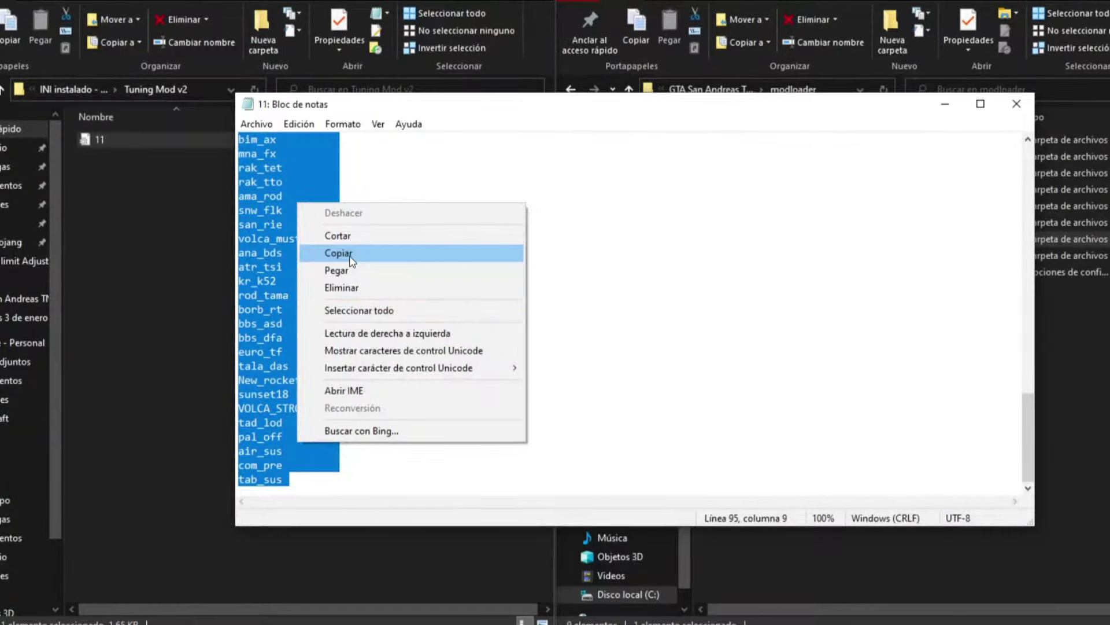
{"action": "left_click", "coordinate": [348, 253]}
{"action": "left_click", "coordinate": [1013, 103]}
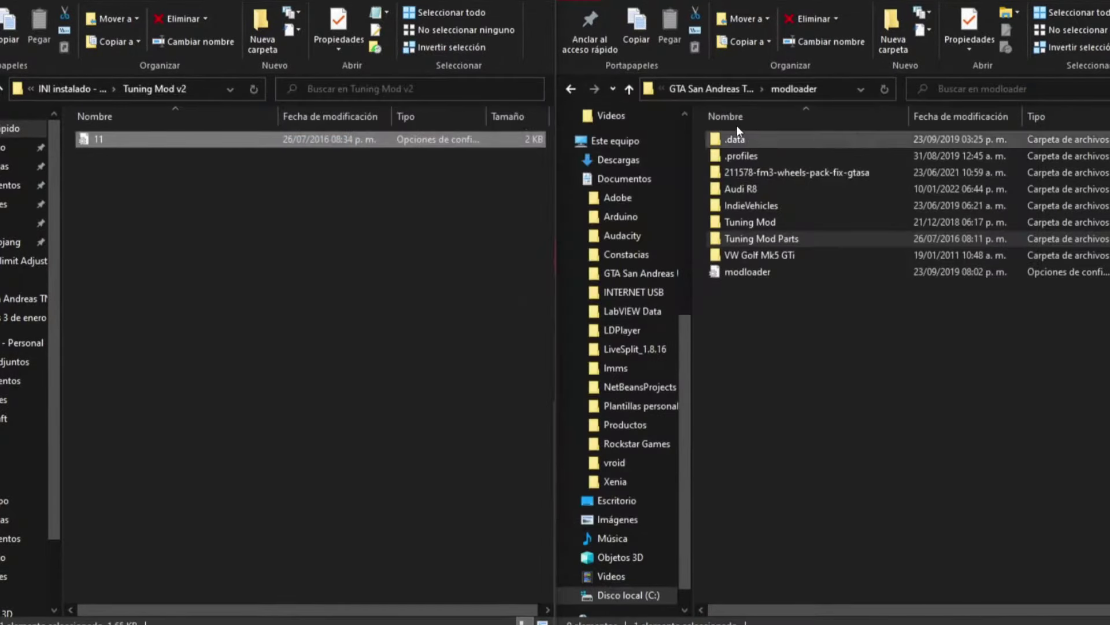
Open the 11 - Vehicle Parts file in the game's cleo\Tuning Mod\PARTS folder.
{"action": "left_click", "coordinate": [716, 89]}
{"action": "double_click", "coordinate": [736, 174]}
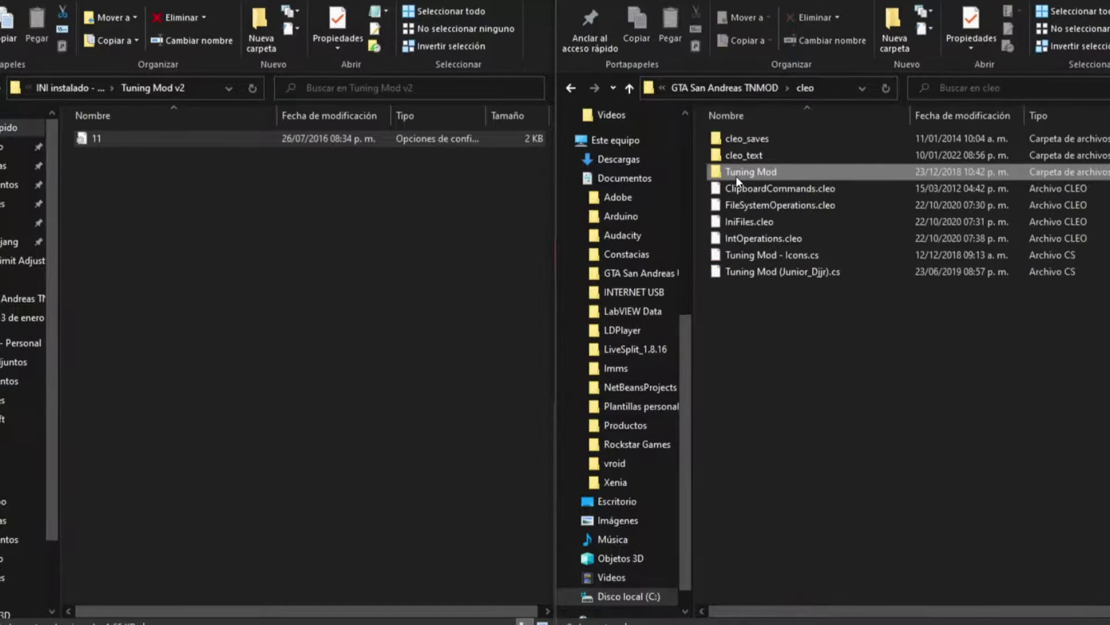
{"action": "double_click", "coordinate": [752, 174]}
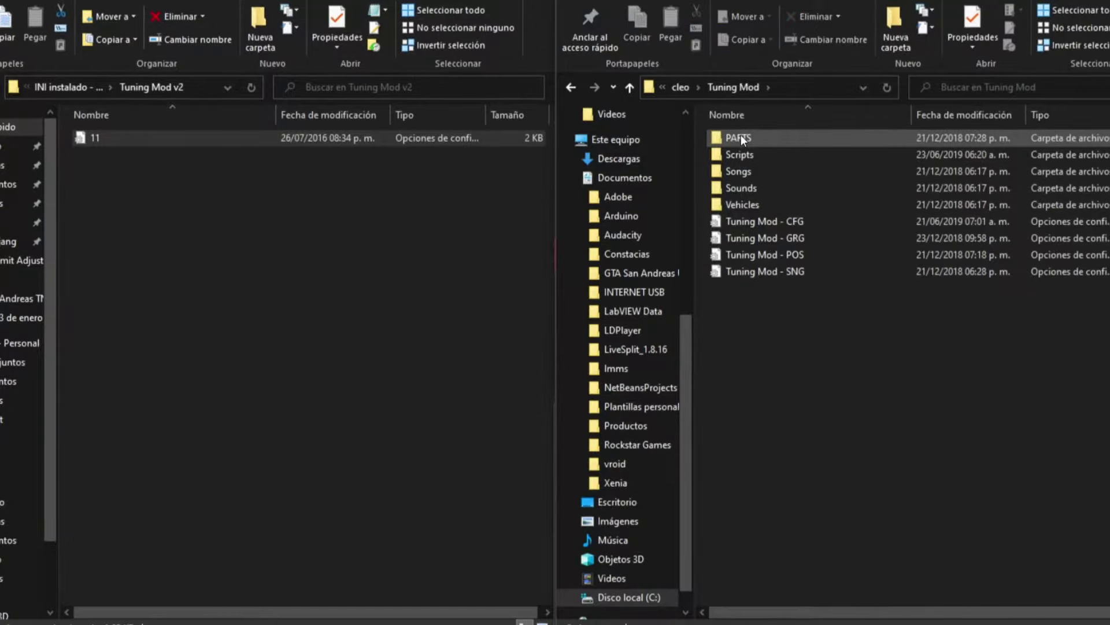
{"action": "double_click", "coordinate": [741, 134]}
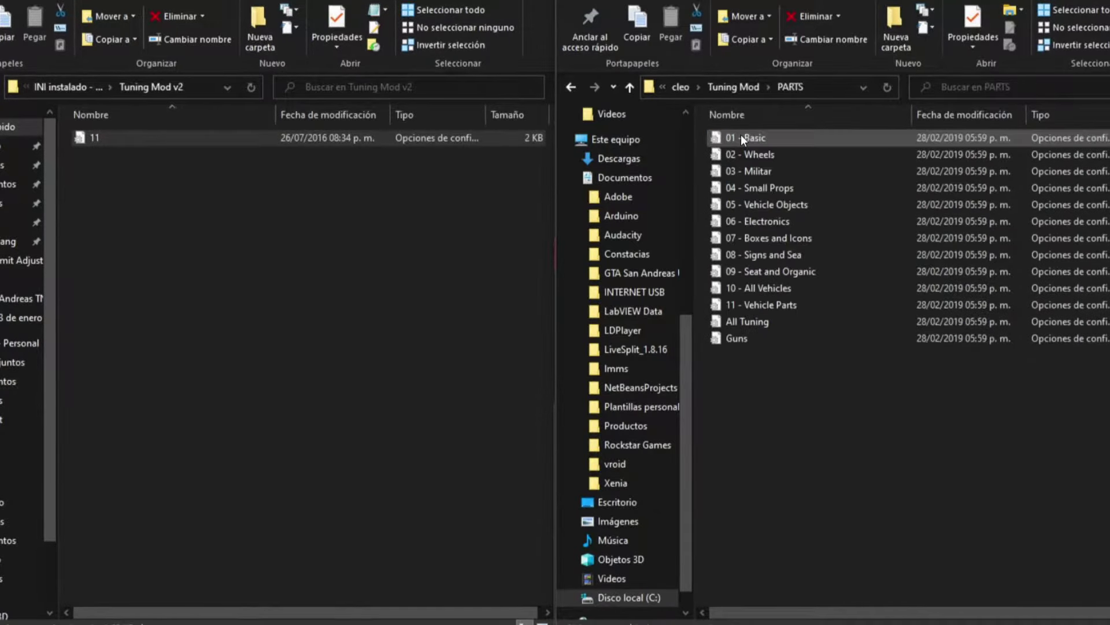
{"action": "left_click", "coordinate": [765, 306]}
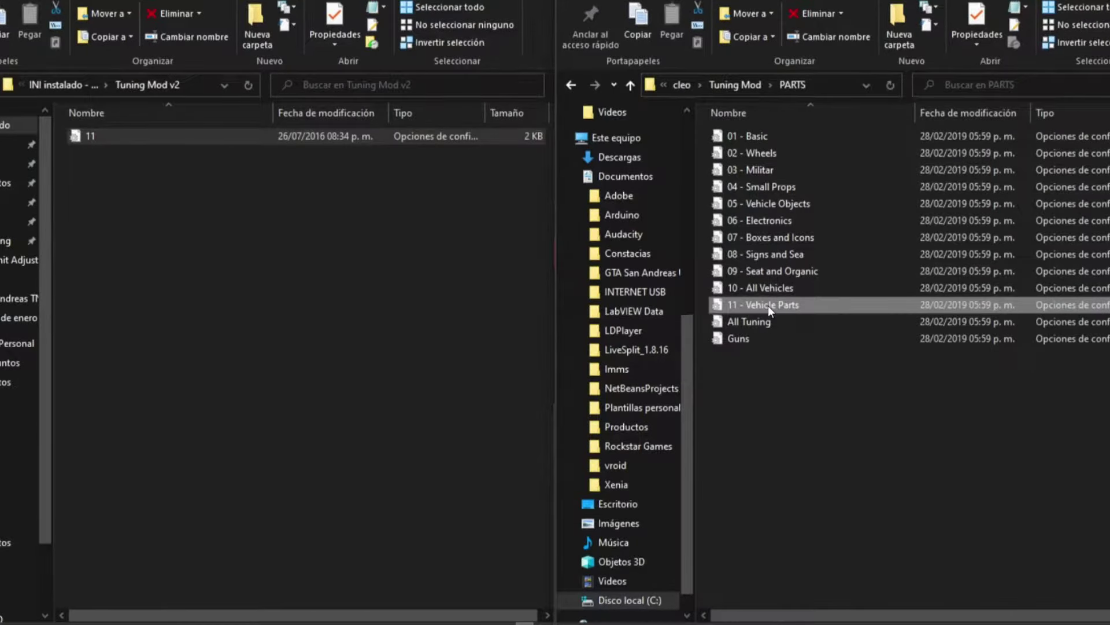
{"action": "right_click", "coordinate": [782, 304]}
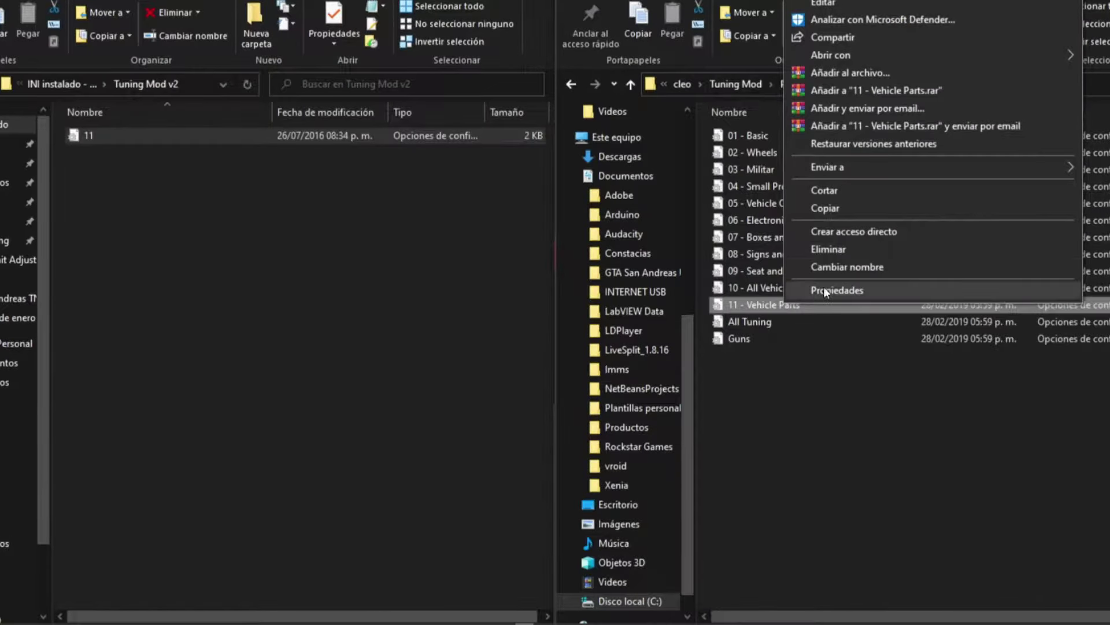
{"action": "double_click", "coordinate": [765, 299]}
Paste the copied part names on a new line directly below [PARTS], then close the file and save the changes.
{"action": "scroll", "coordinate": [314, 284], "scroll_direction": "down", "scroll_amount": 1}
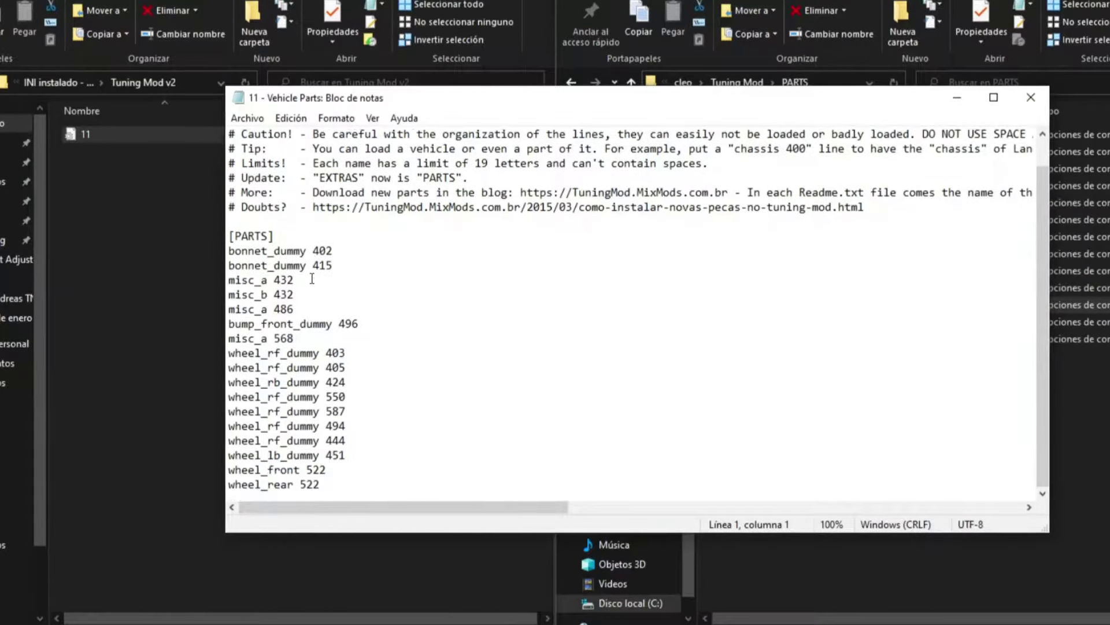
{"action": "left_click", "coordinate": [286, 239]}
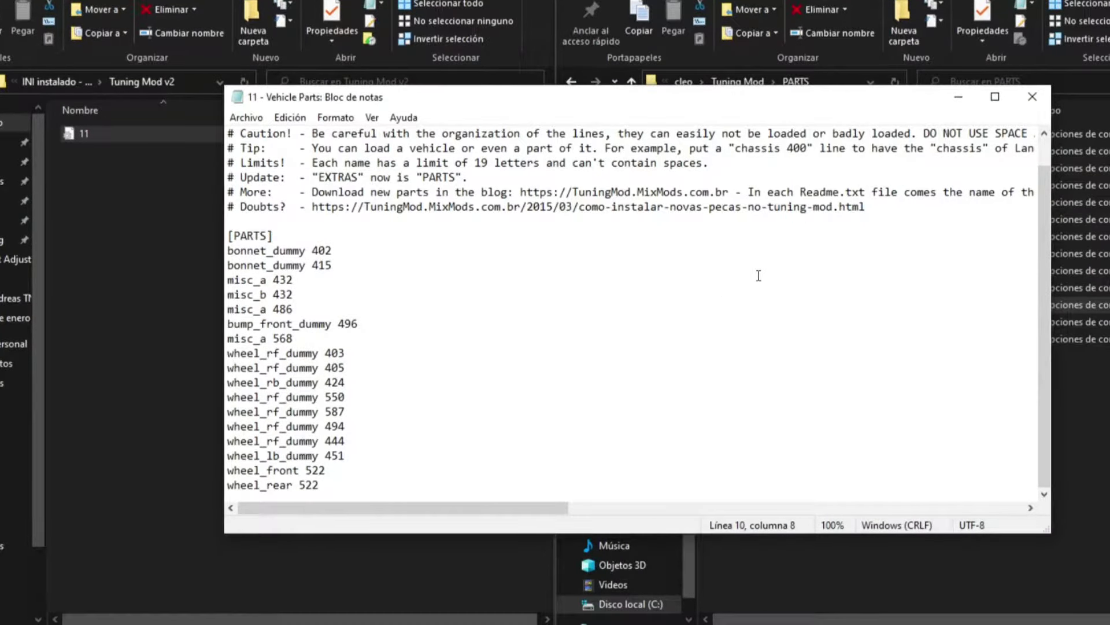
{"action": "key", "text": "Return"}
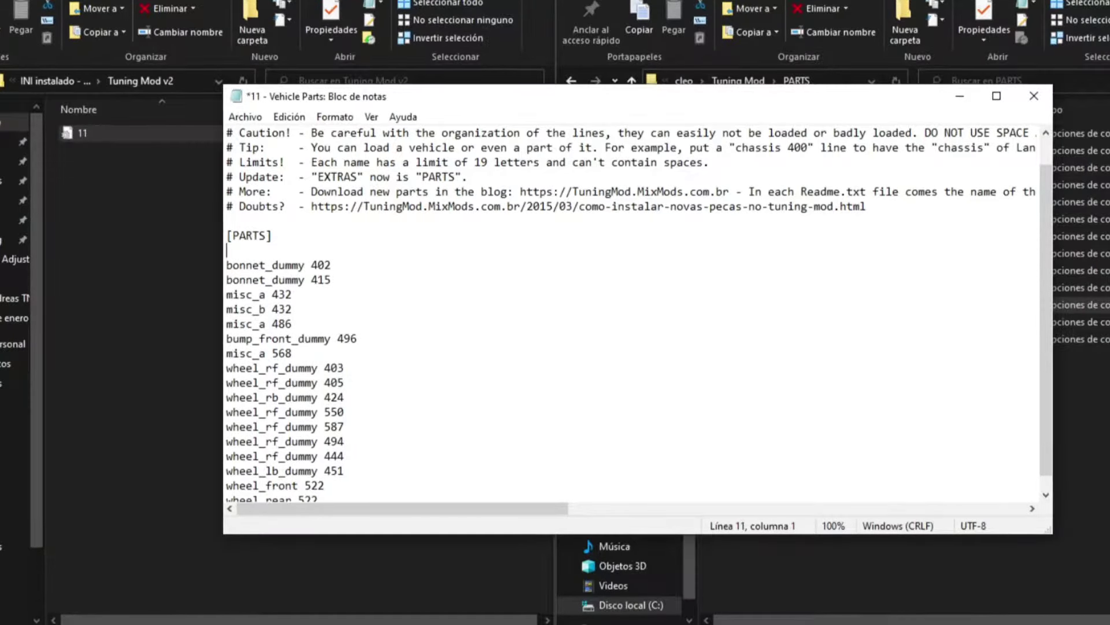
{"action": "key", "text": "ctrl+v"}
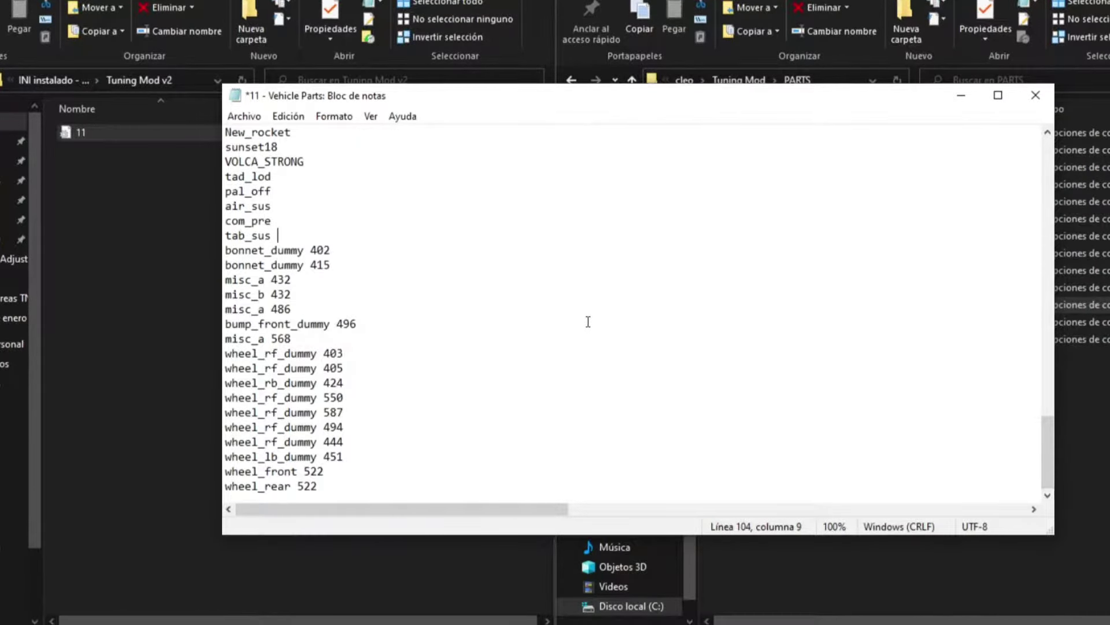
{"action": "left_click", "coordinate": [1036, 95]}
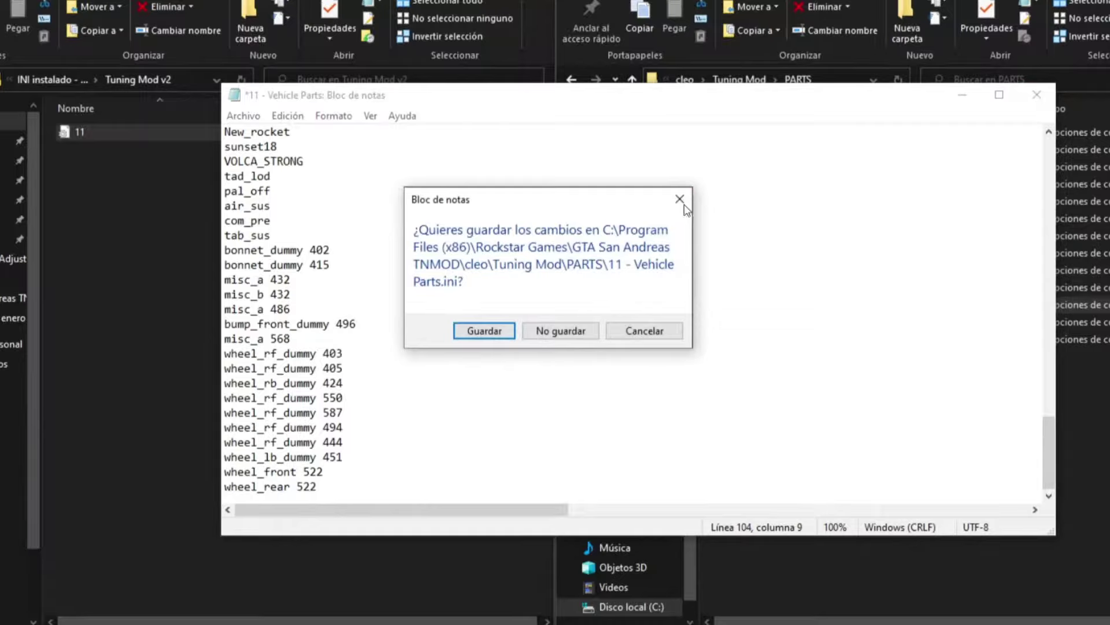
{"action": "left_click", "coordinate": [484, 330]}
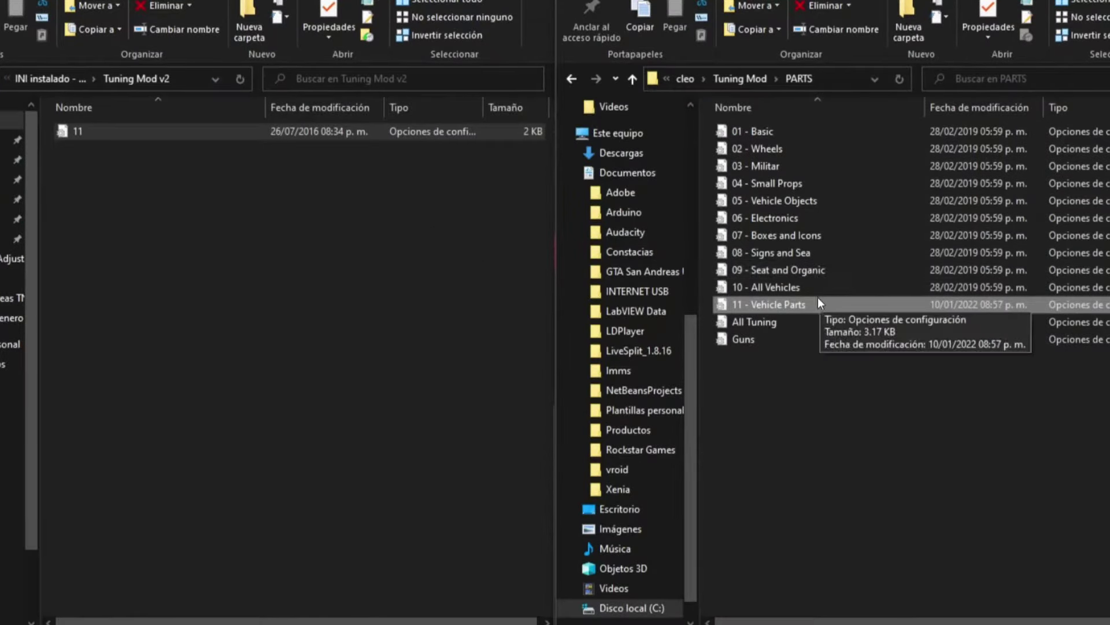
Reopen 11 - Vehicle Parts to check the part names under [PARTS], and close it.
{"action": "left_click", "coordinate": [772, 315]}
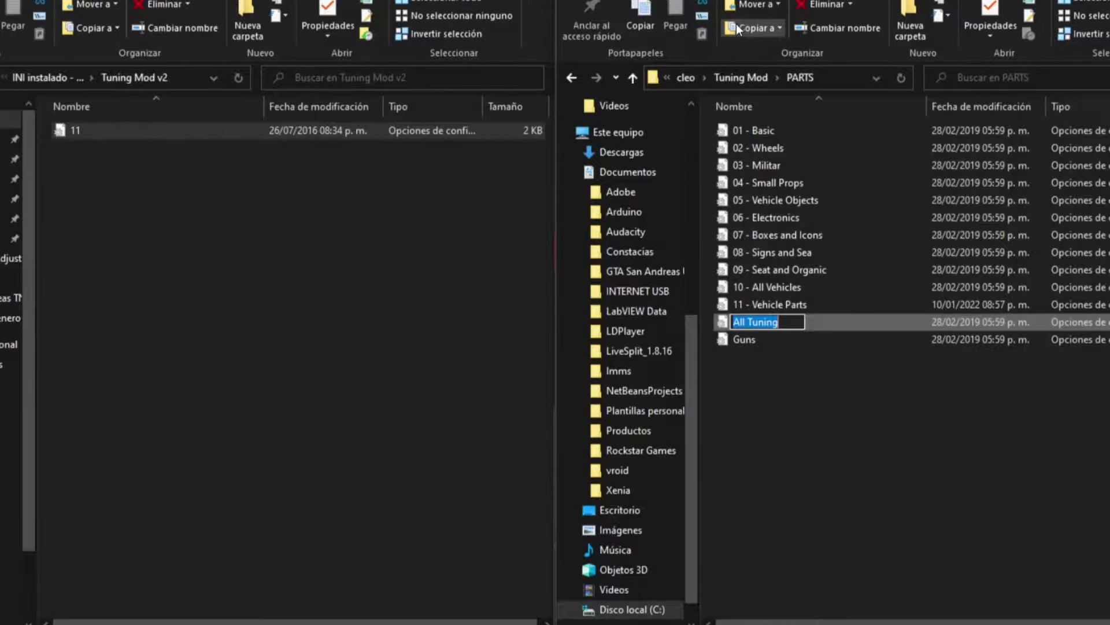
{"action": "double_click", "coordinate": [853, 310]}
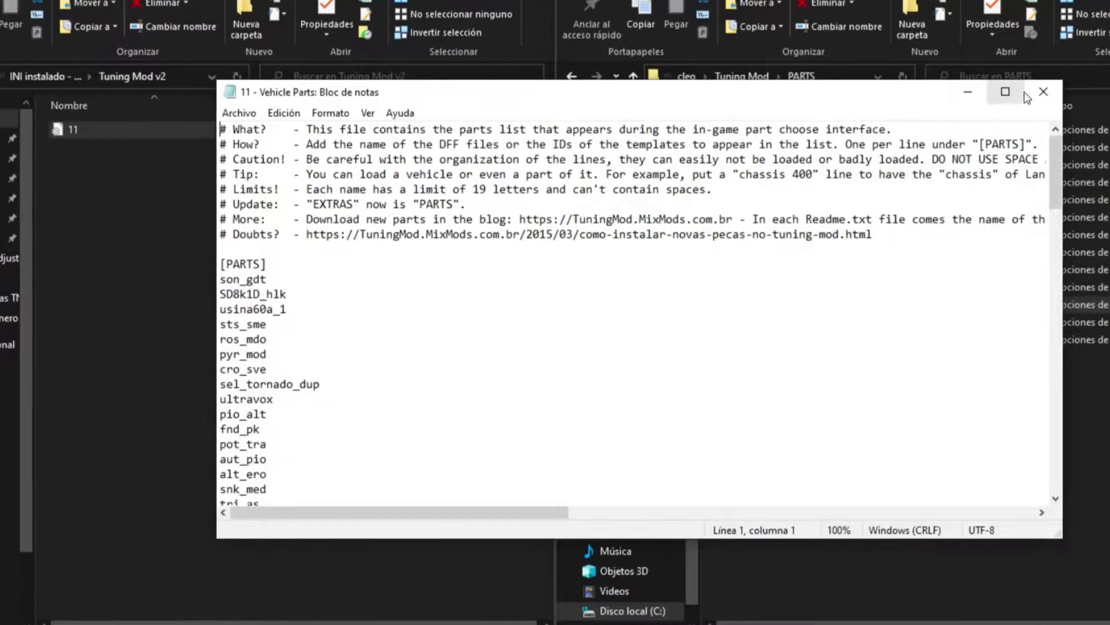
{"action": "left_click", "coordinate": [1043, 92]}
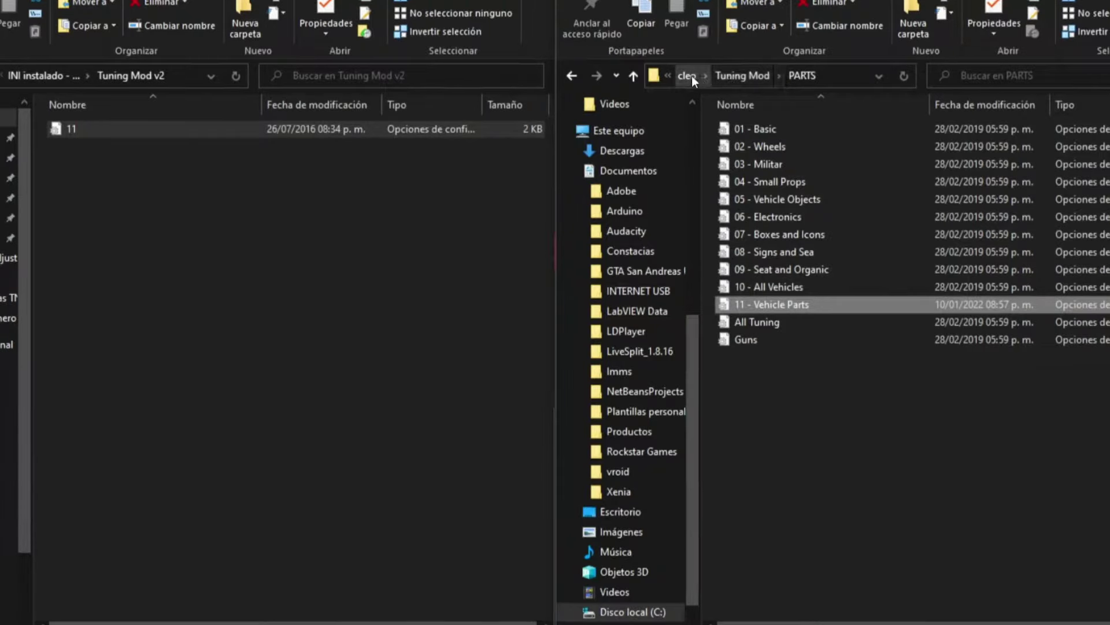
Move the Tuning Mod Parts folder from the modloader folder of the TMP - Rockstar Parts bonus into the game's modloader folder.
{"action": "left_click", "coordinate": [688, 76]}
{"action": "left_click", "coordinate": [740, 82]}
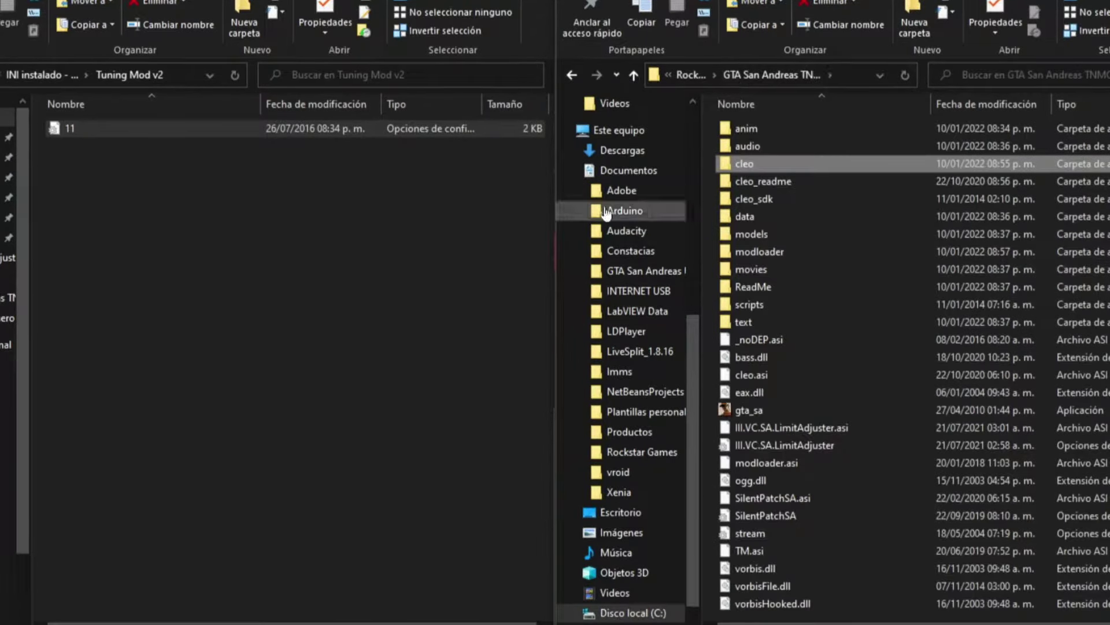
{"action": "left_click", "coordinate": [57, 73]}
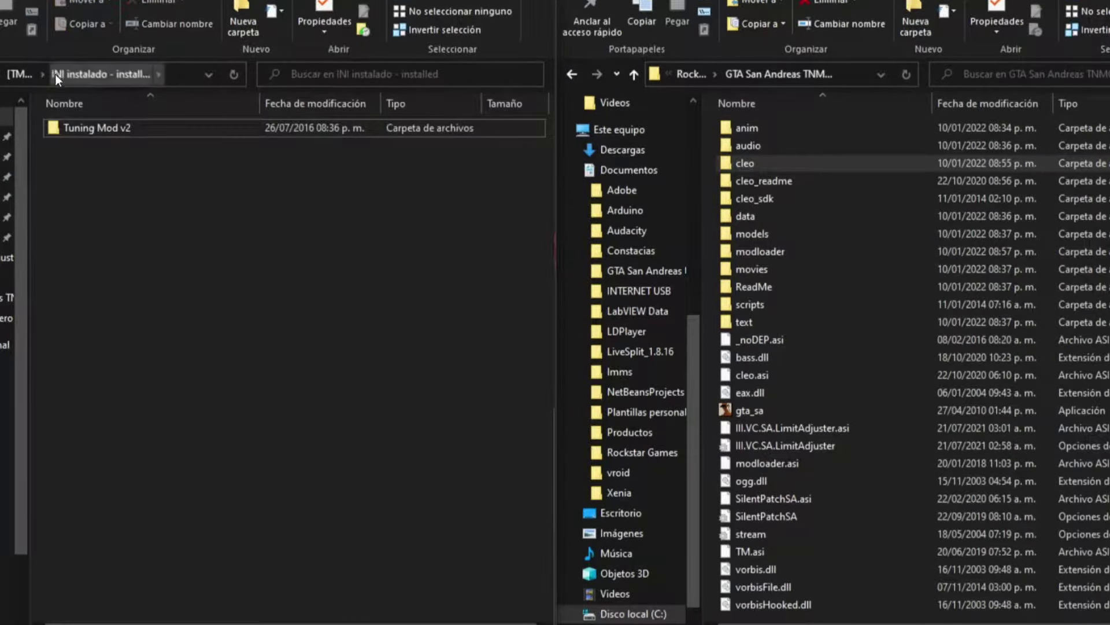
{"action": "left_click", "coordinate": [29, 72]}
{"action": "left_click", "coordinate": [22, 72]}
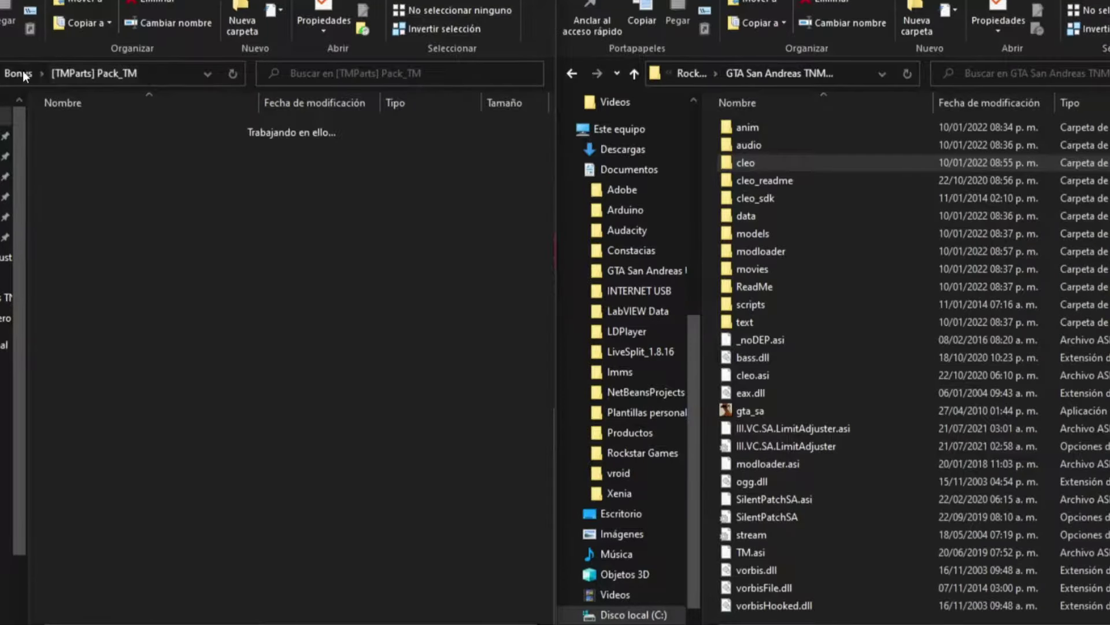
{"action": "left_click", "coordinate": [17, 74]}
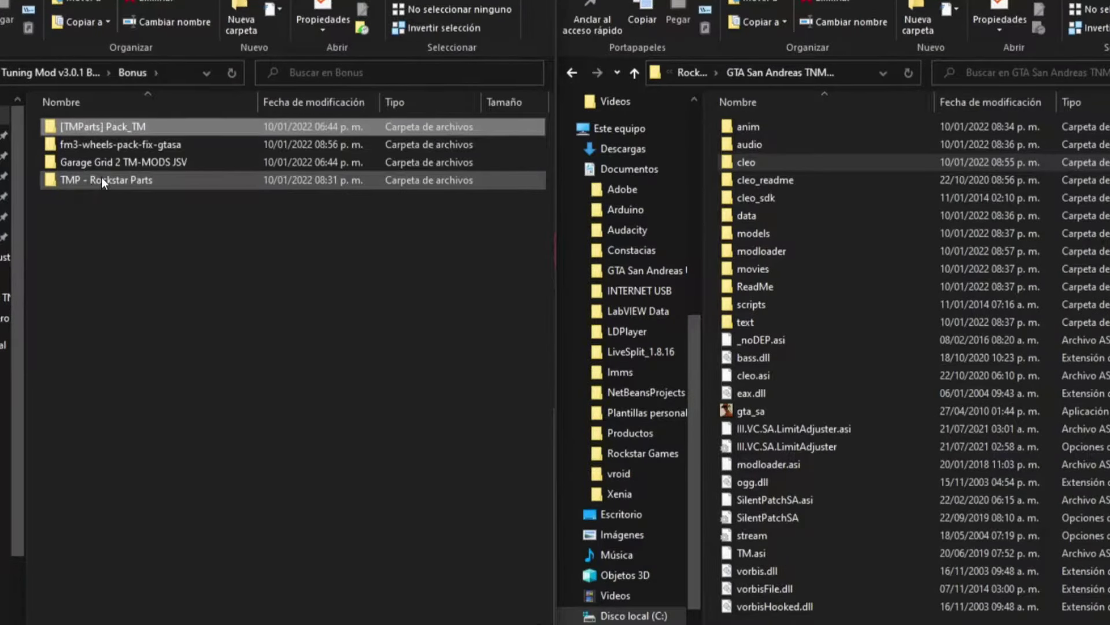
{"action": "double_click", "coordinate": [101, 180]}
{"action": "double_click", "coordinate": [89, 131]}
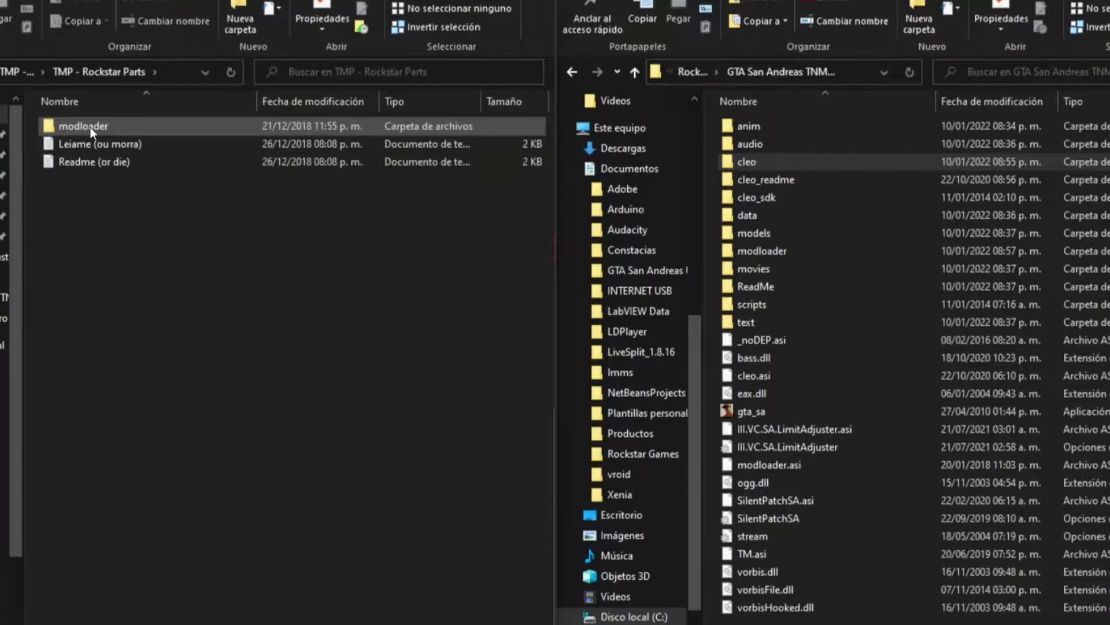
{"action": "double_click", "coordinate": [89, 127]}
{"action": "left_click_drag", "start_coordinate": [89, 127], "coordinate": [819, 257]}
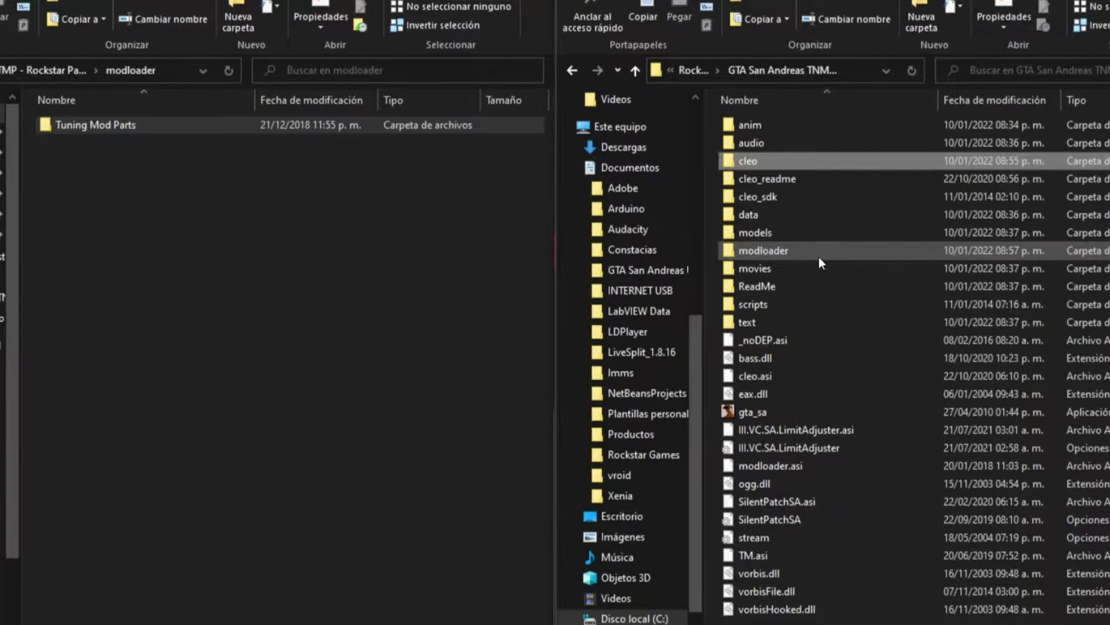
Copy the list under "Parts names on this download" from the Rockstar Parts Readme (or die) file and close the file.
{"action": "left_click", "coordinate": [57, 76]}
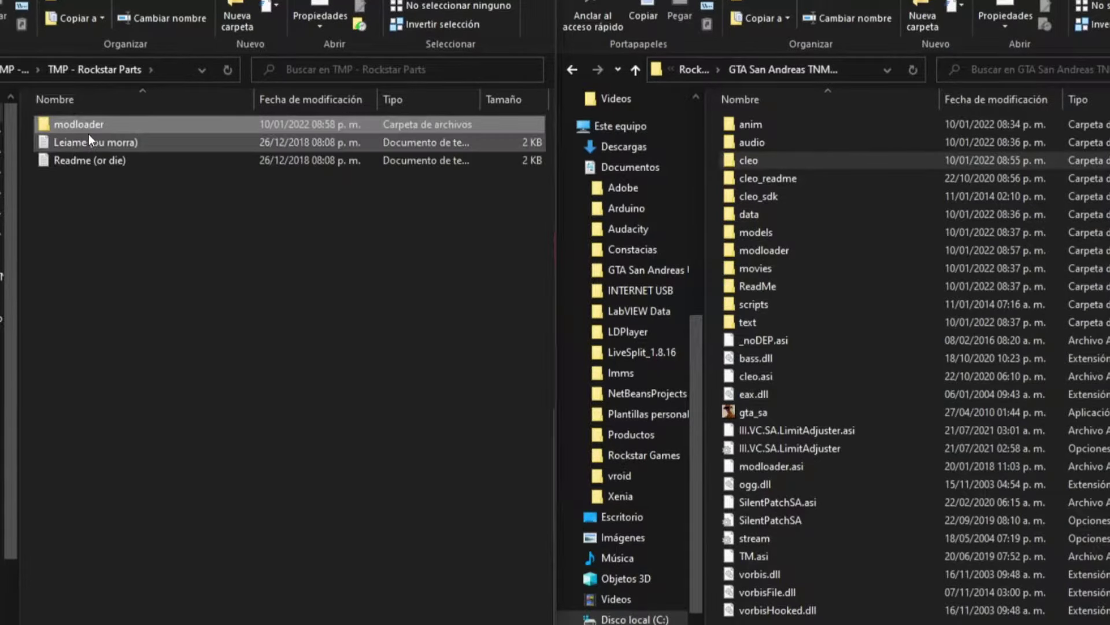
{"action": "double_click", "coordinate": [97, 156]}
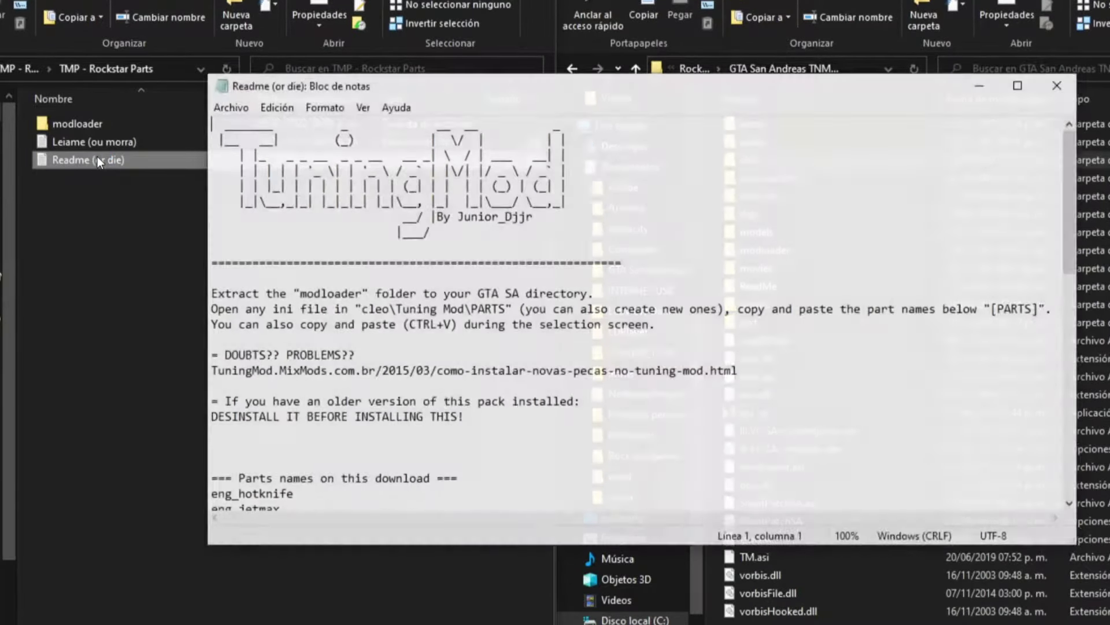
{"action": "scroll", "coordinate": [379, 277], "scroll_direction": "down", "scroll_amount": 10}
{"action": "scroll", "coordinate": [373, 281], "scroll_direction": "up", "scroll_amount": 1}
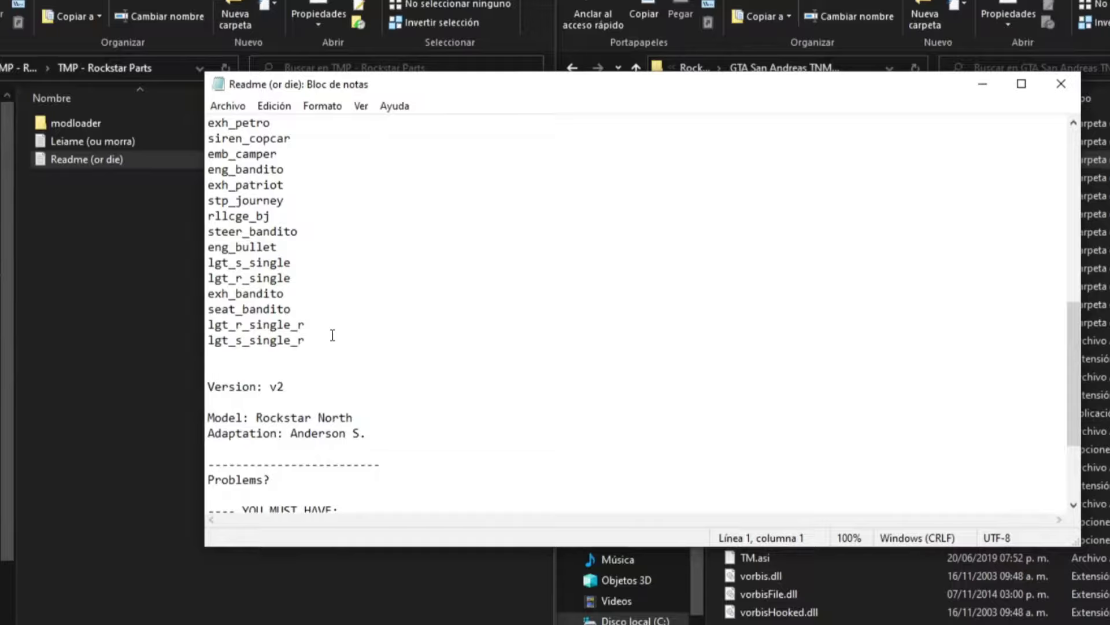
{"action": "left_click_drag", "start_coordinate": [332, 336], "coordinate": [183, 282]}
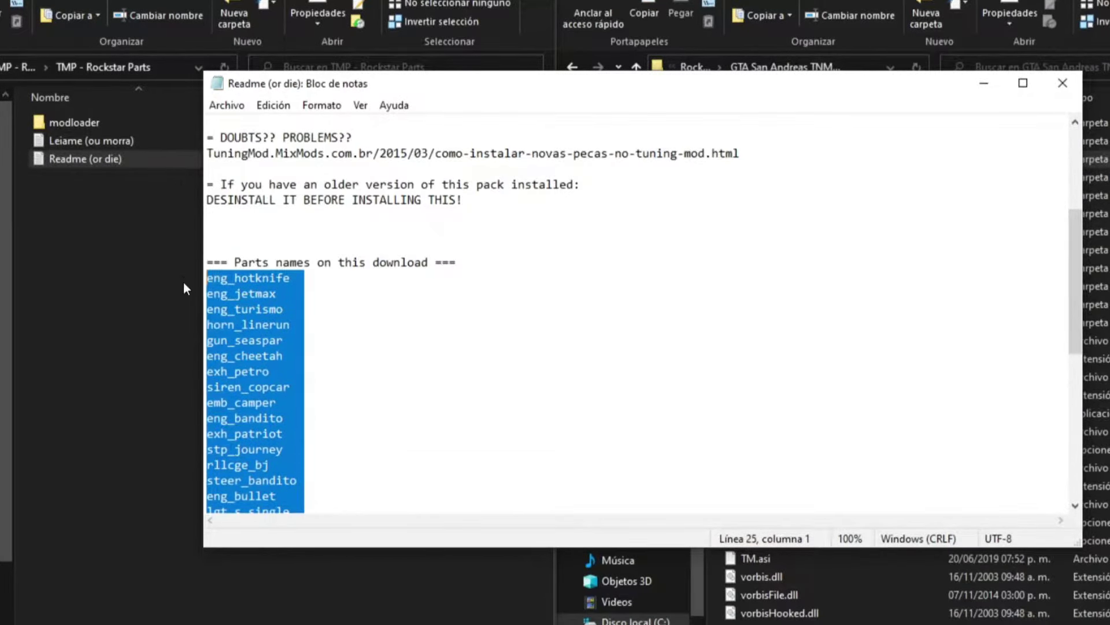
{"action": "right_click", "coordinate": [266, 293]}
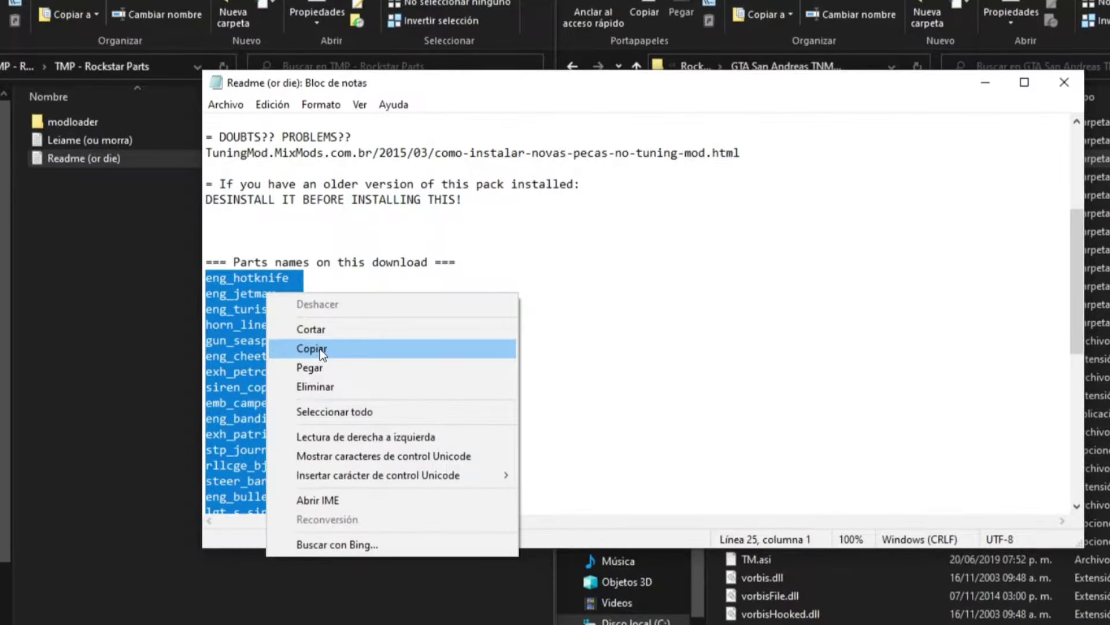
{"action": "left_click", "coordinate": [321, 349]}
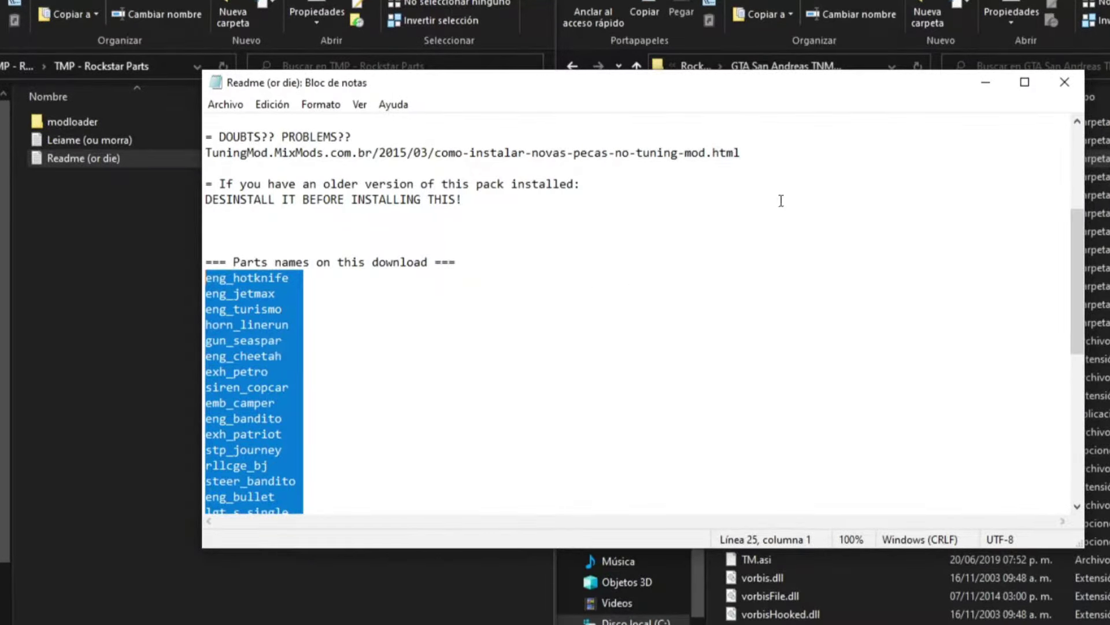
{"action": "left_click", "coordinate": [1072, 91]}
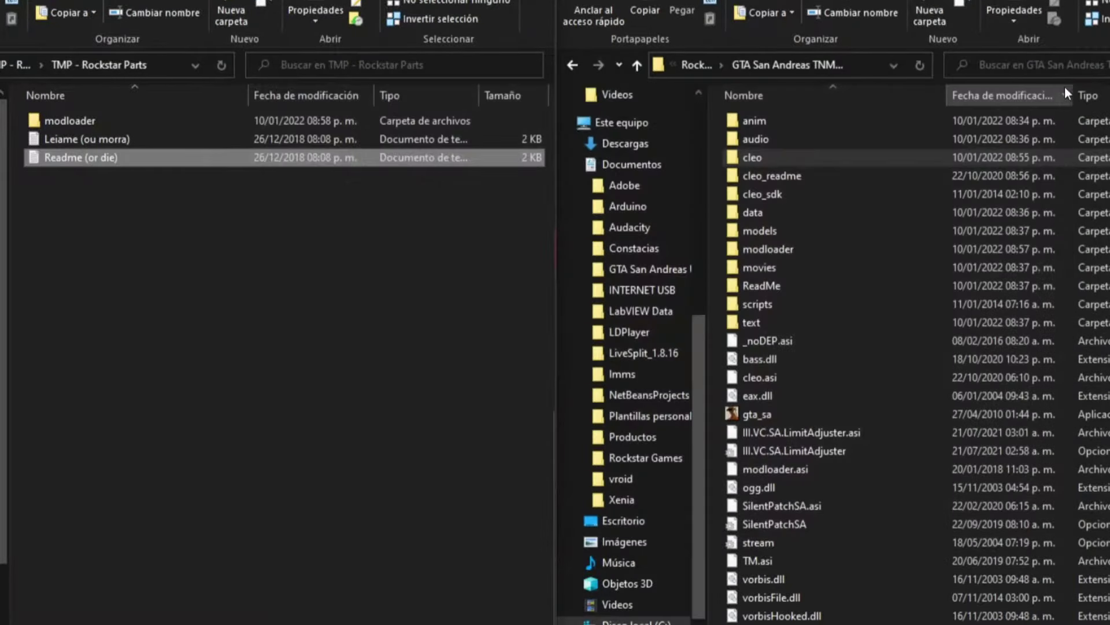
Go to cleo > Tuning Mod > PARTS in the game folder, look through the All Tuning part list, and close it.
{"action": "left_click", "coordinate": [774, 156]}
{"action": "double_click", "coordinate": [773, 151]}
{"action": "double_click", "coordinate": [779, 152]}
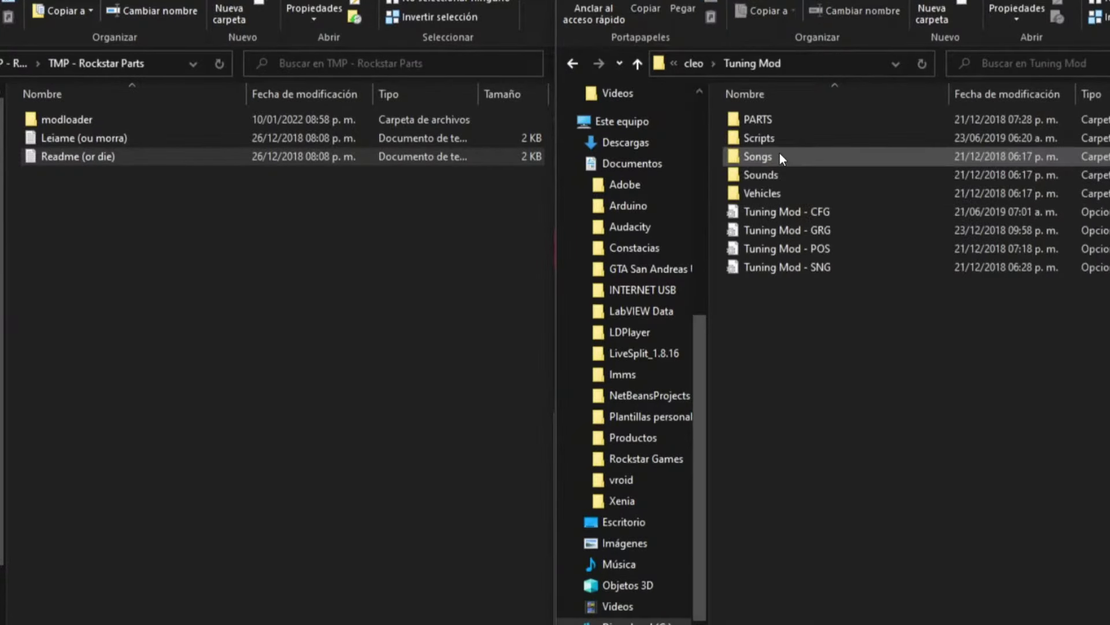
{"action": "double_click", "coordinate": [767, 117]}
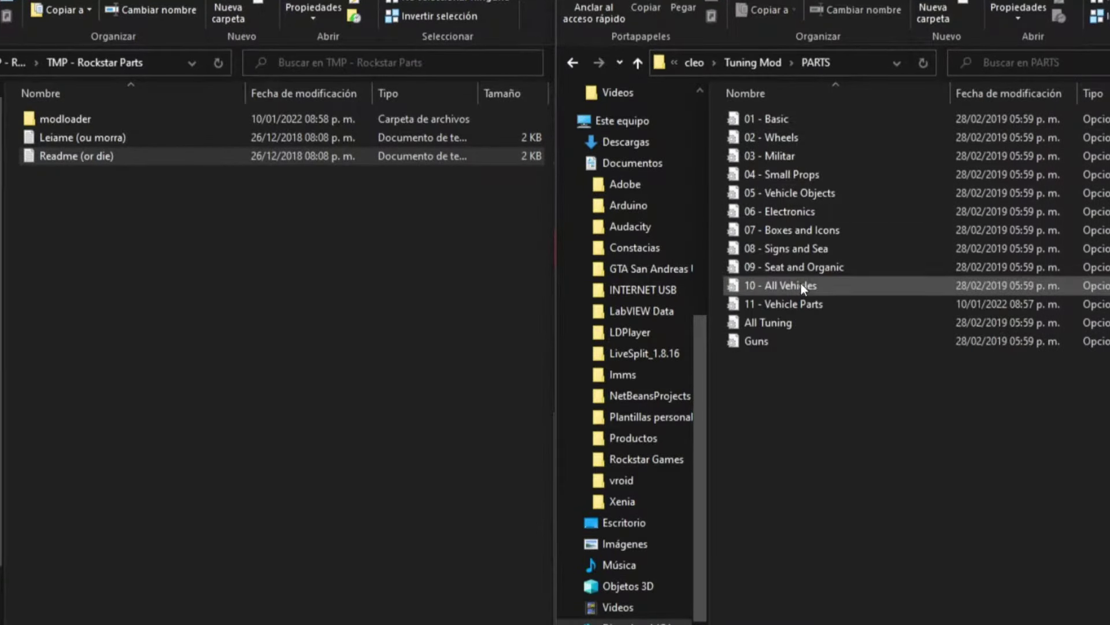
{"action": "double_click", "coordinate": [786, 330]}
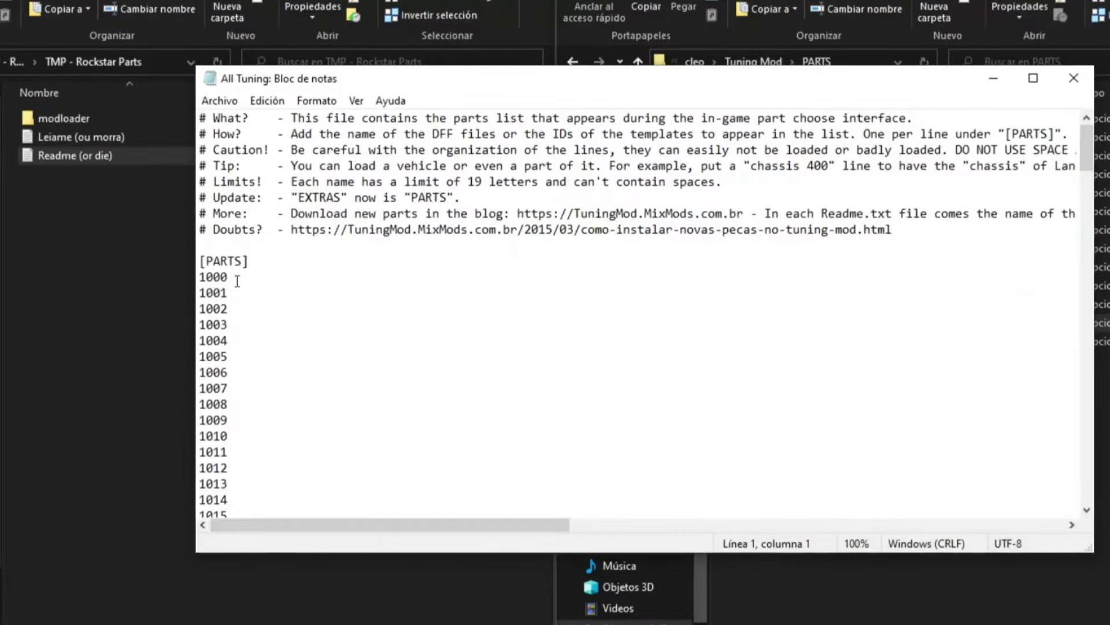
{"action": "scroll", "coordinate": [240, 281], "scroll_direction": "down", "scroll_amount": 10}
{"action": "left_click", "coordinate": [1071, 80]}
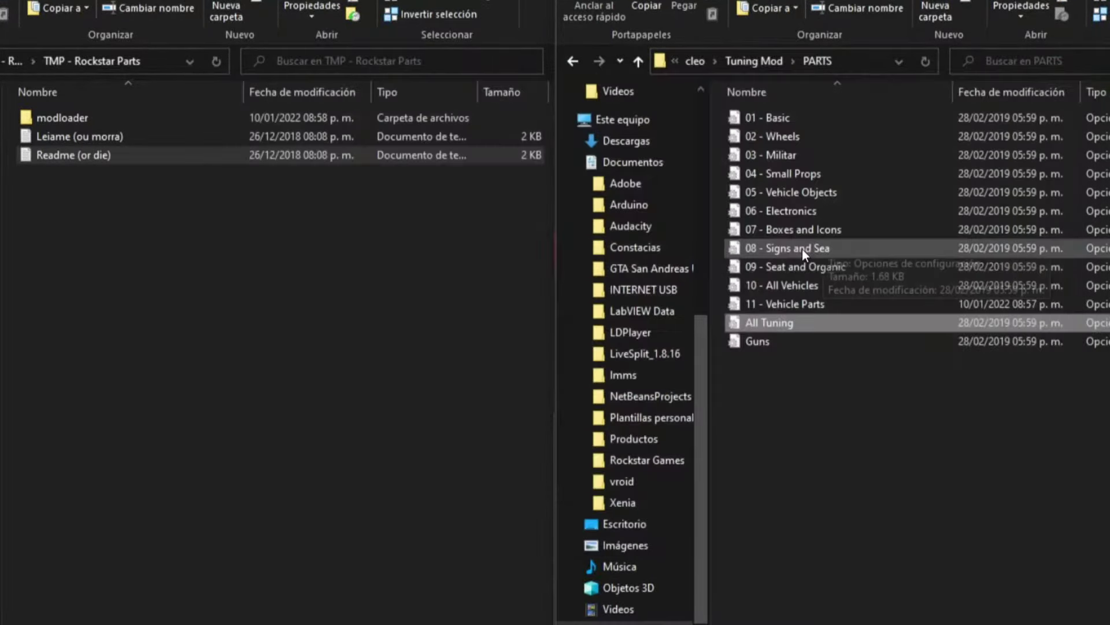
Paste the copied Rockstar part names at the end of 11 - Vehicle Parts, then close the file and save the changes.
{"action": "double_click", "coordinate": [795, 297]}
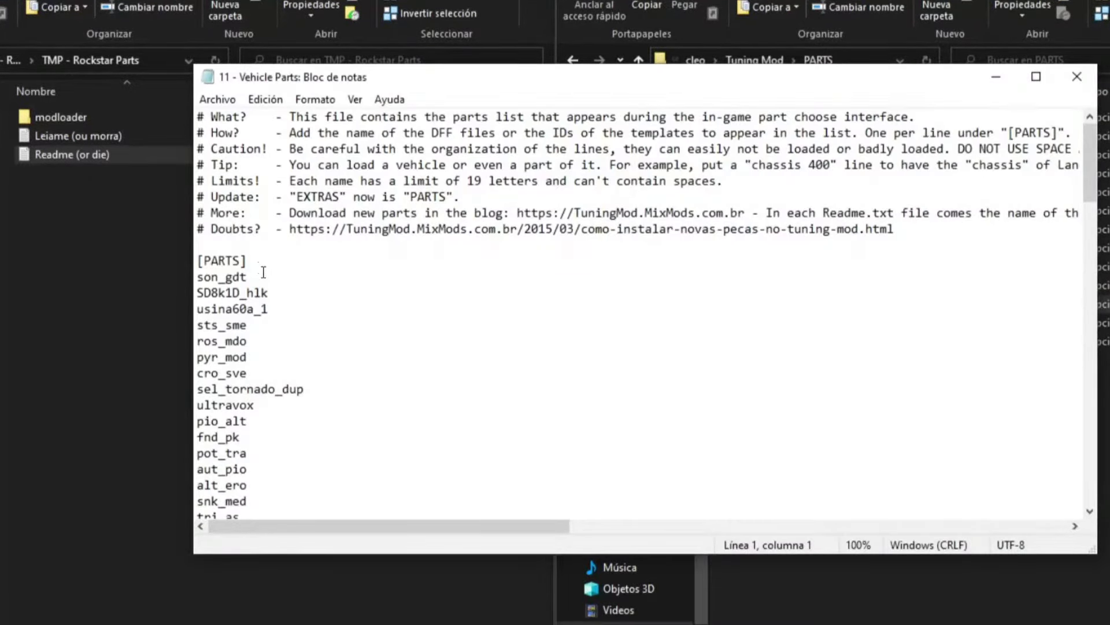
{"action": "left_click_drag", "start_coordinate": [1089, 141], "coordinate": [1090, 507]}
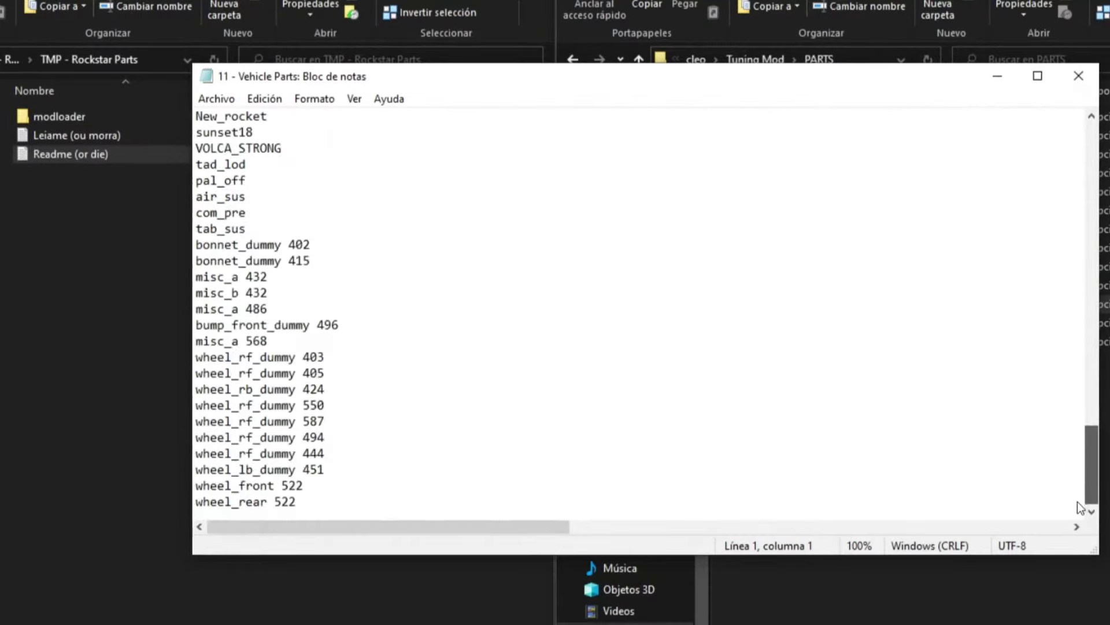
{"action": "left_click", "coordinate": [340, 501]}
{"action": "key", "text": "ctrl+v"}
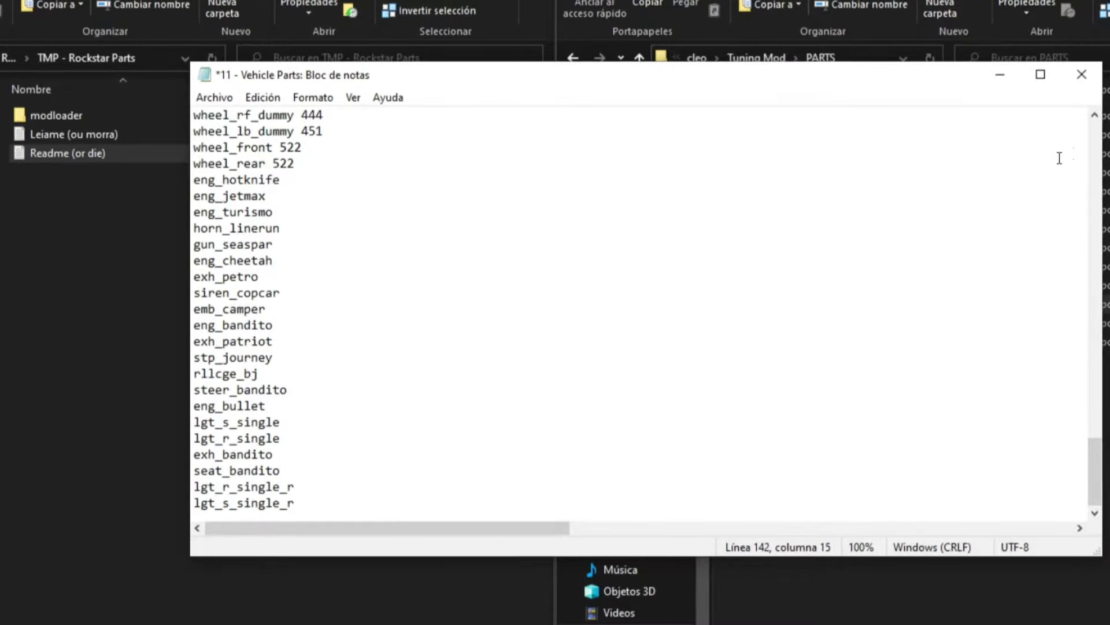
{"action": "left_click", "coordinate": [1081, 77]}
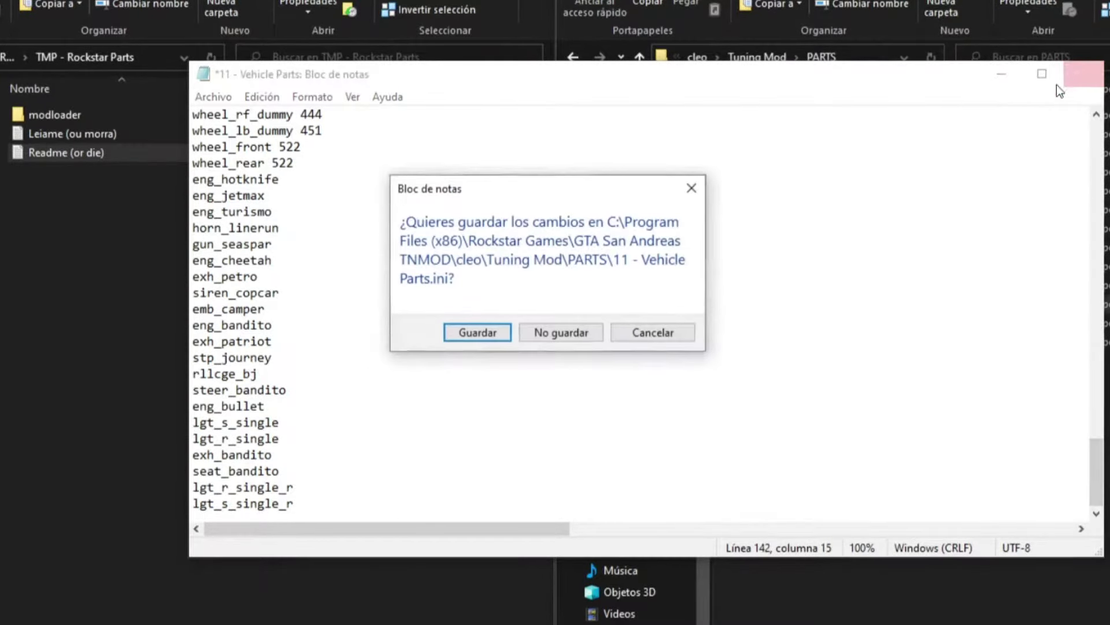
{"action": "left_click", "coordinate": [473, 332]}
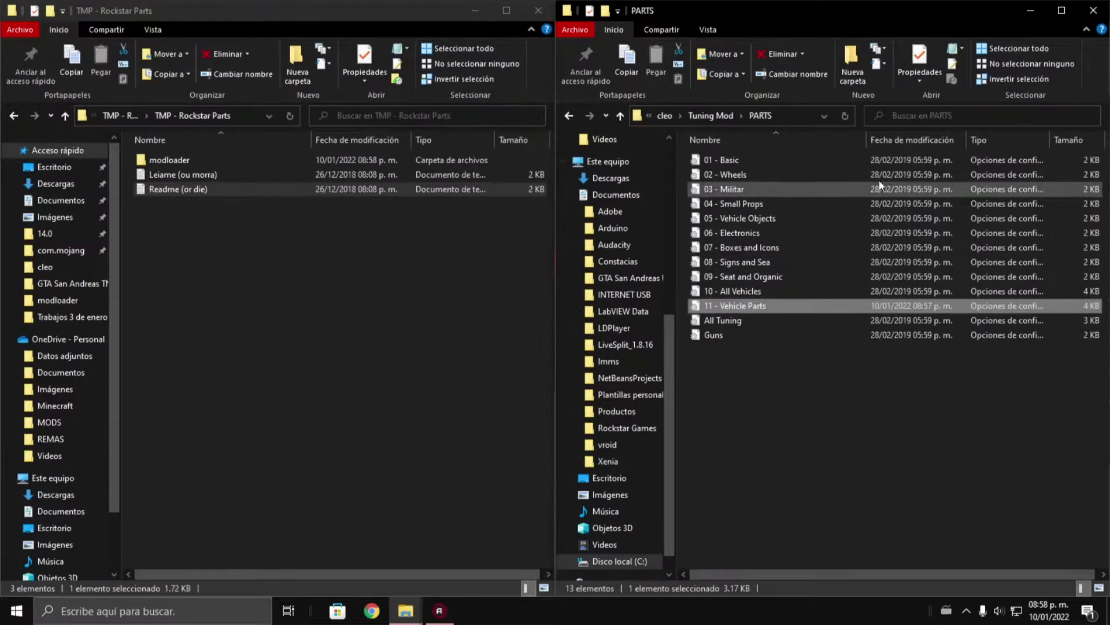
Return the game window to the cleo folder and open the ( MOD ) folder of the Tuning Mod v3.0.1 download.
{"action": "left_click", "coordinate": [663, 118]}
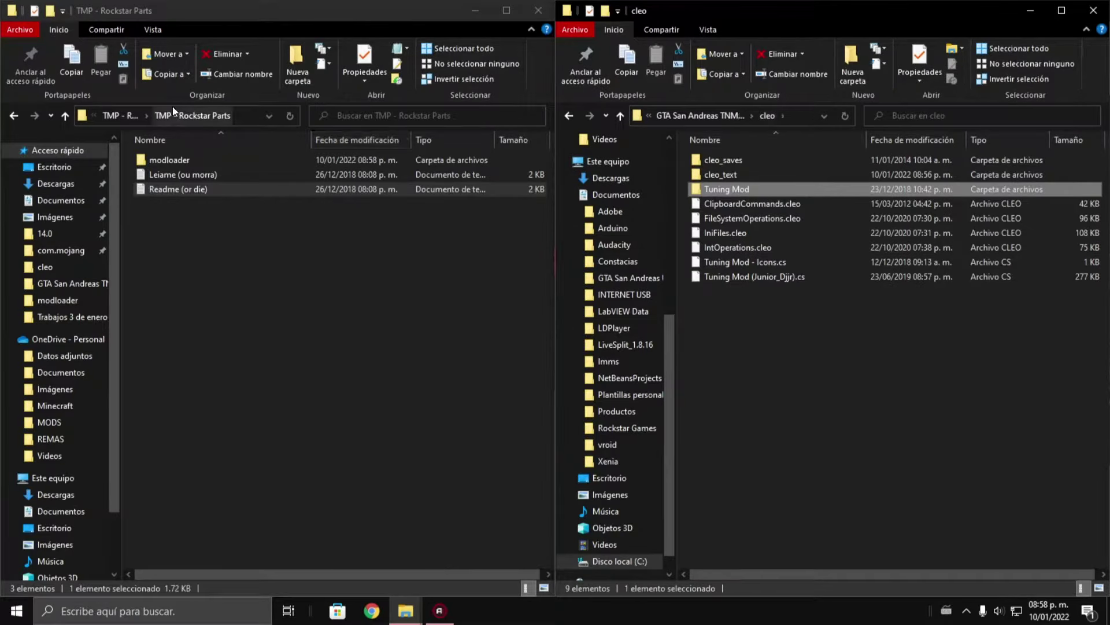
{"action": "left_click", "coordinate": [133, 110]}
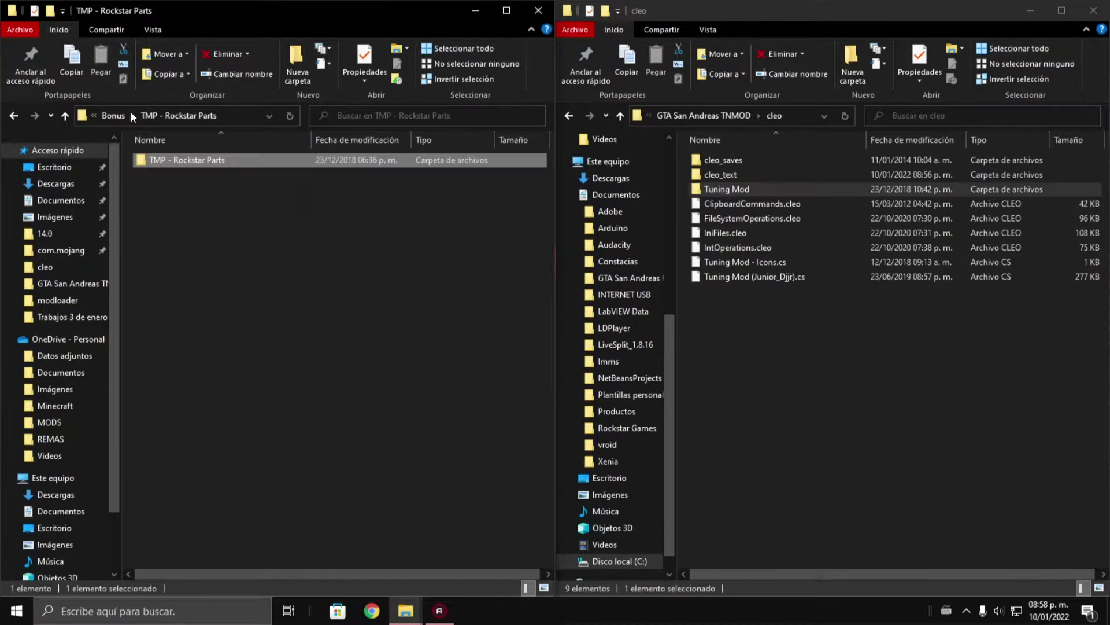
{"action": "left_click", "coordinate": [128, 114]}
{"action": "left_click", "coordinate": [106, 116]}
{"action": "left_click", "coordinate": [123, 115]}
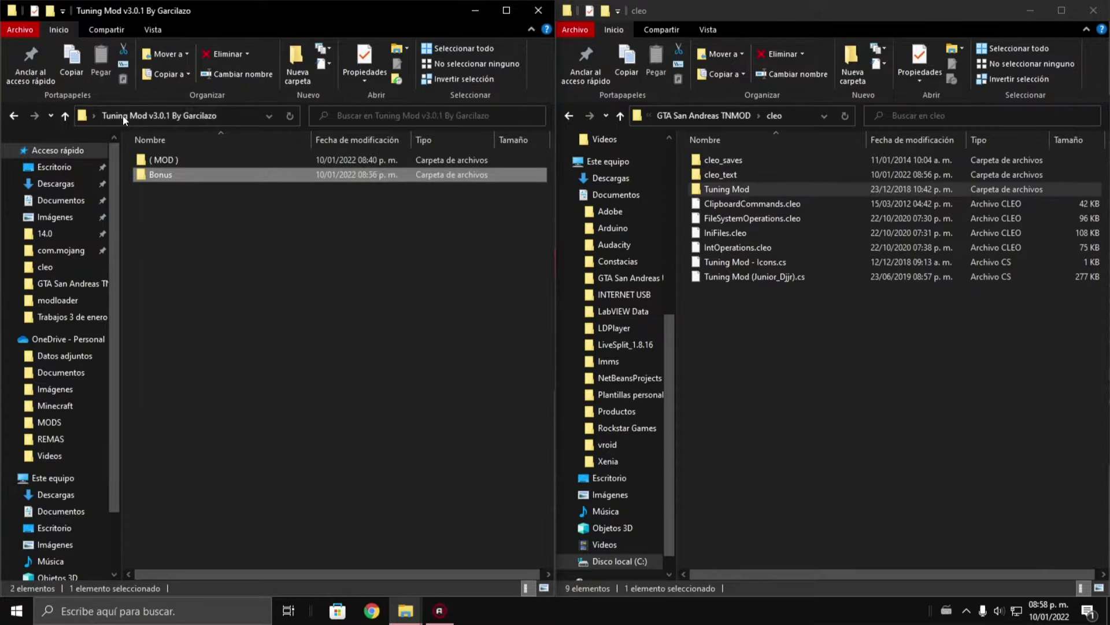
{"action": "left_click", "coordinate": [176, 159]}
{"action": "double_click", "coordinate": [176, 160]}
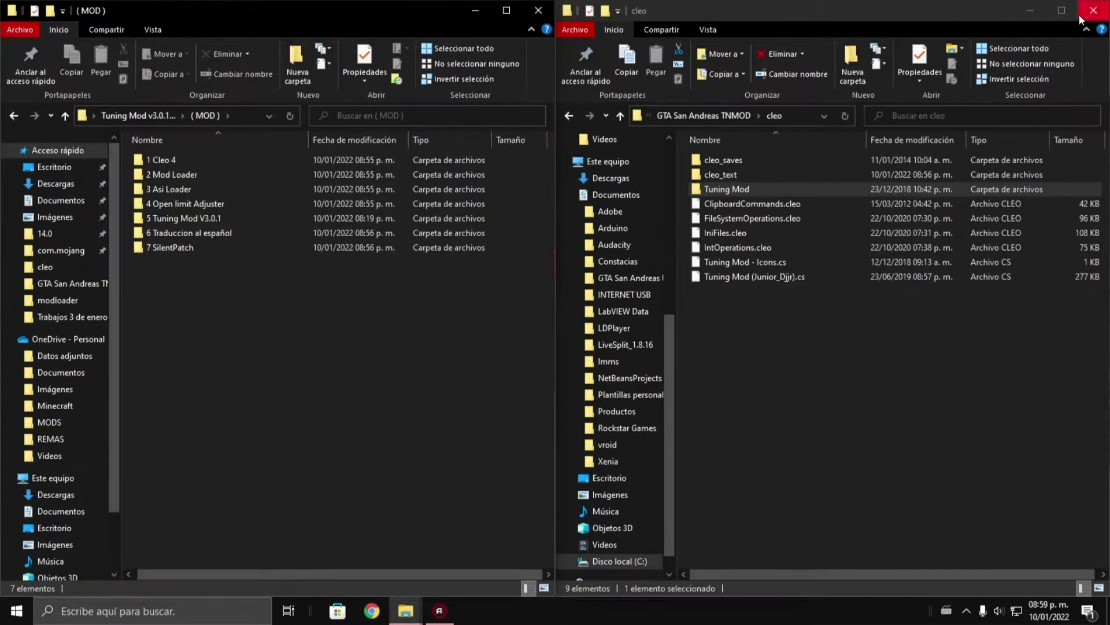
Maximize the game's folder window and open GTA San Andreas TNMOD inside Rockstar Games.
{"action": "left_click", "coordinate": [1063, 11]}
{"action": "left_click", "coordinate": [352, 105]}
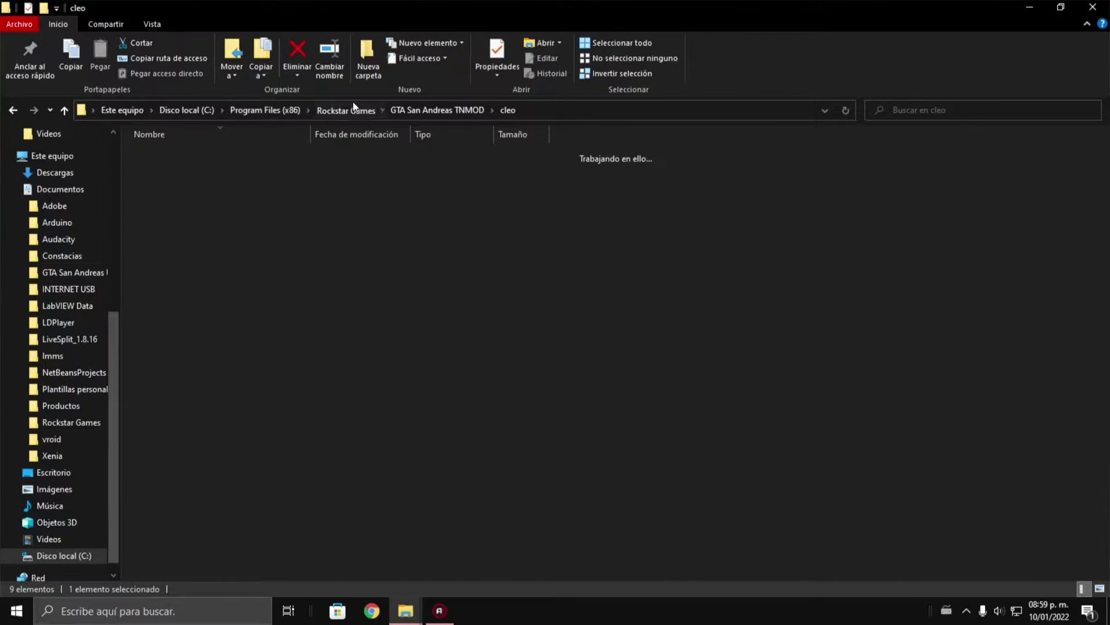
{"action": "left_click", "coordinate": [257, 113]}
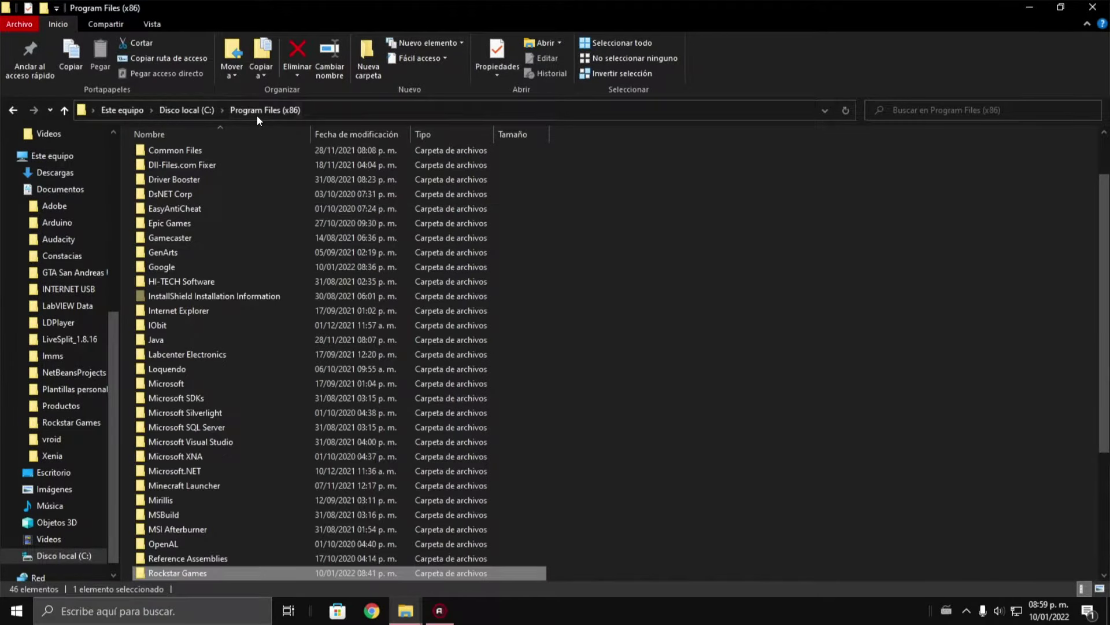
{"action": "double_click", "coordinate": [225, 570]}
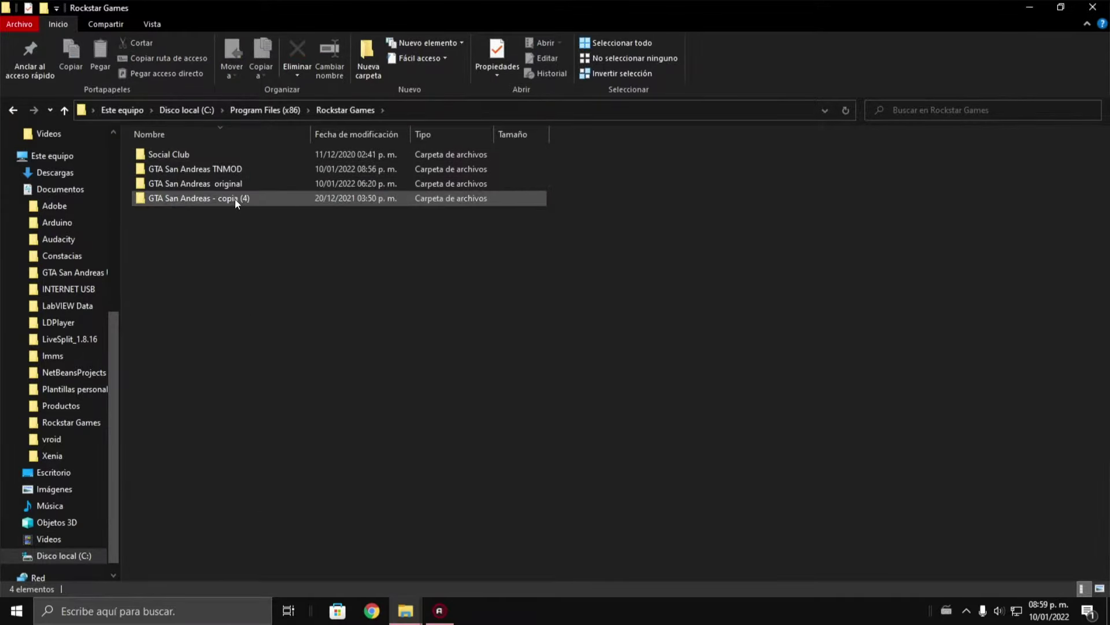
{"action": "double_click", "coordinate": [236, 170]}
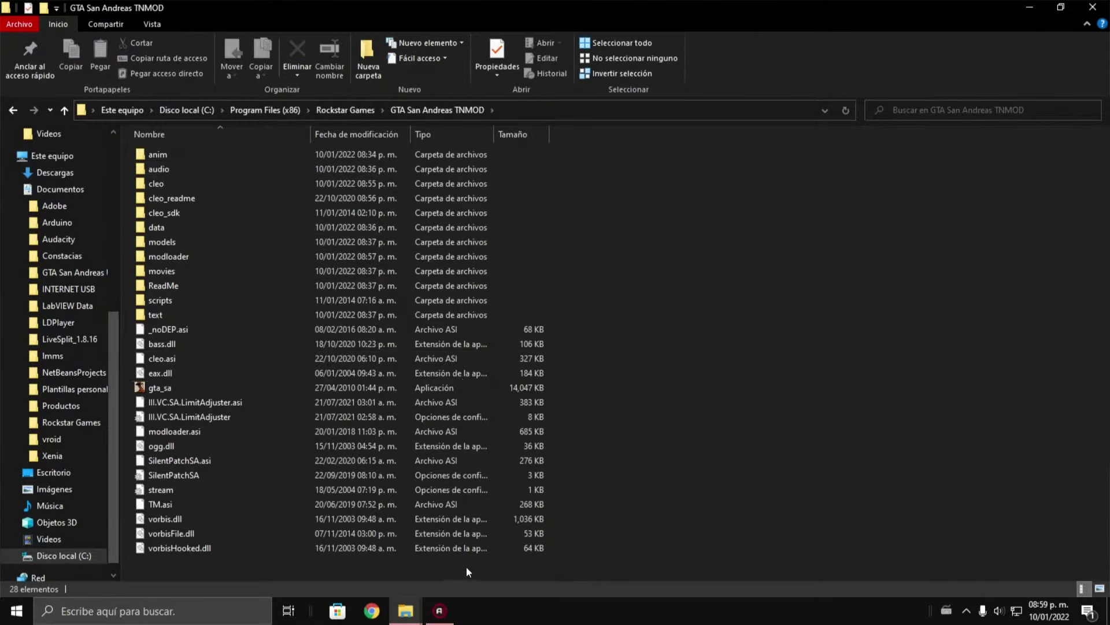
Check the contents of 5 Tuning Mod V3.0.1 in the download's ( MOD ) folder, and close that window.
{"action": "mouse_move", "coordinate": [404, 612]}
{"action": "left_click", "coordinate": [340, 529]}
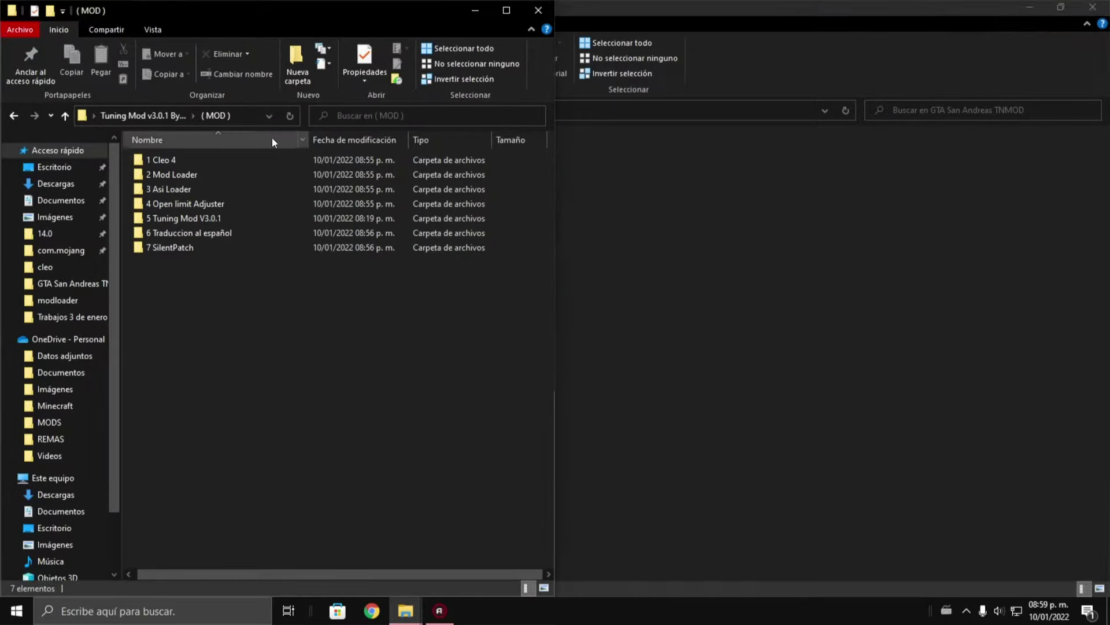
{"action": "left_click", "coordinate": [152, 117]}
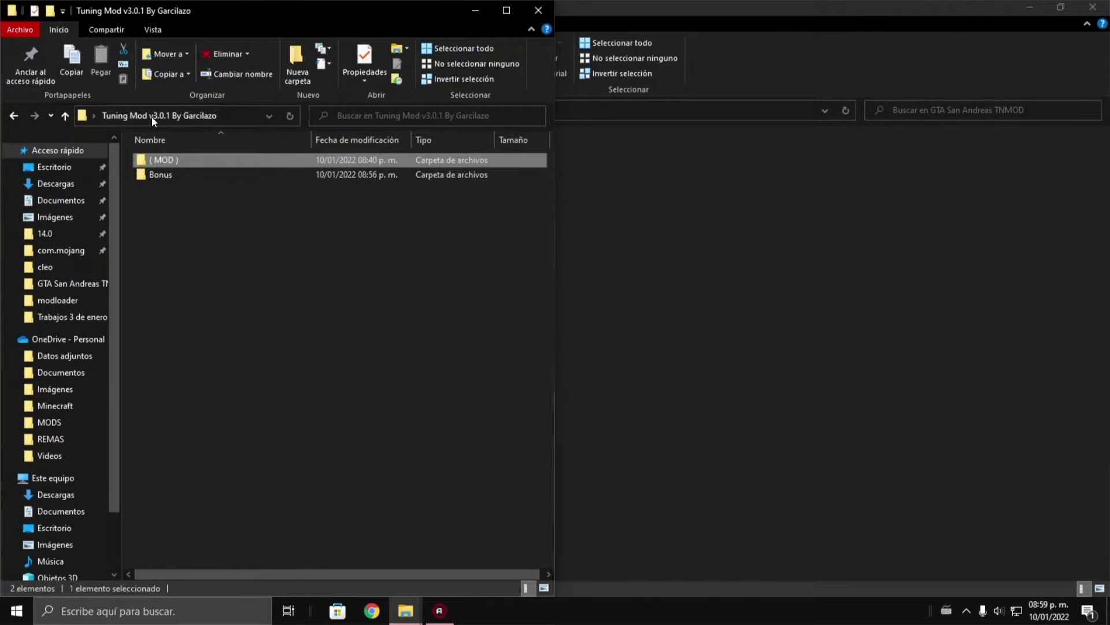
{"action": "double_click", "coordinate": [169, 160]}
{"action": "double_click", "coordinate": [199, 218]}
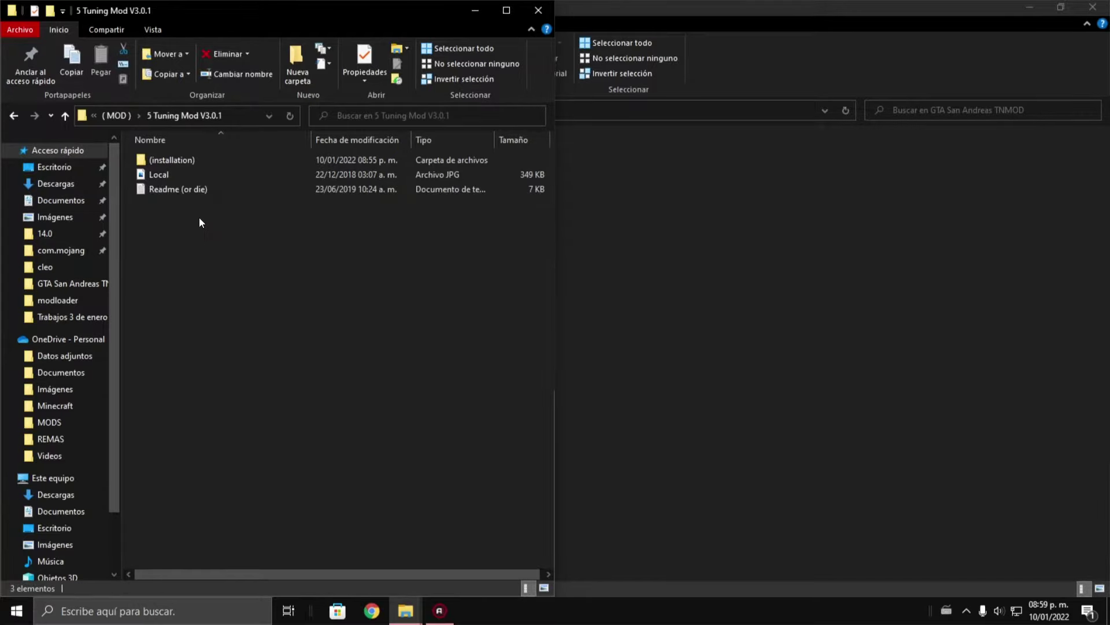
{"action": "left_click", "coordinate": [539, 18]}
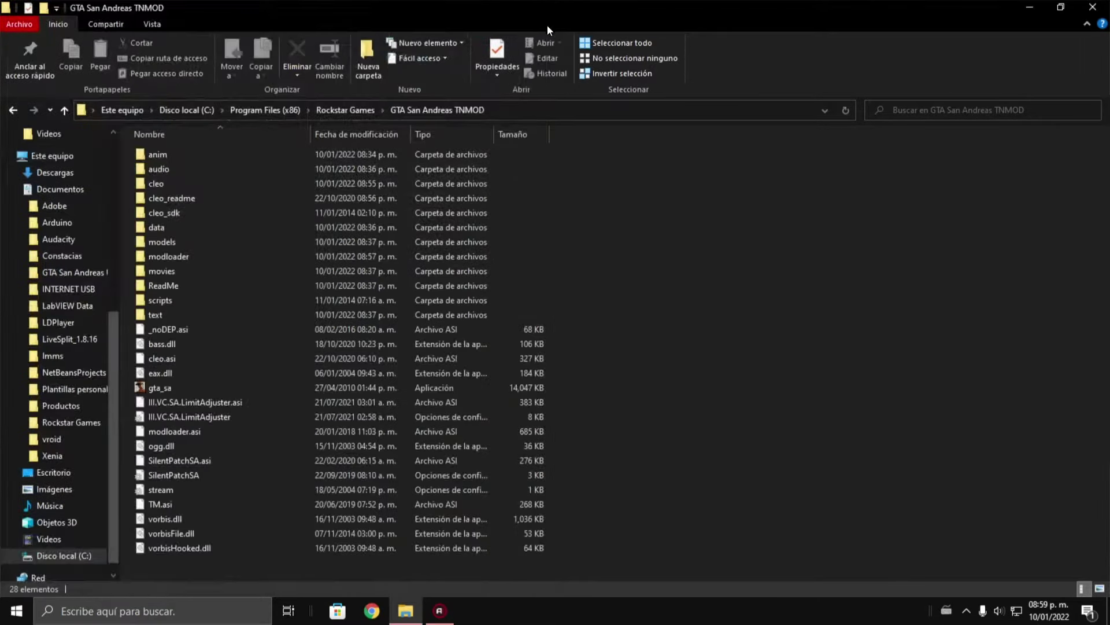
Launch gta_sa from the GTA San Andreas TNMOD folder and mount the BMX in the alley.
{"action": "double_click", "coordinate": [342, 385]}
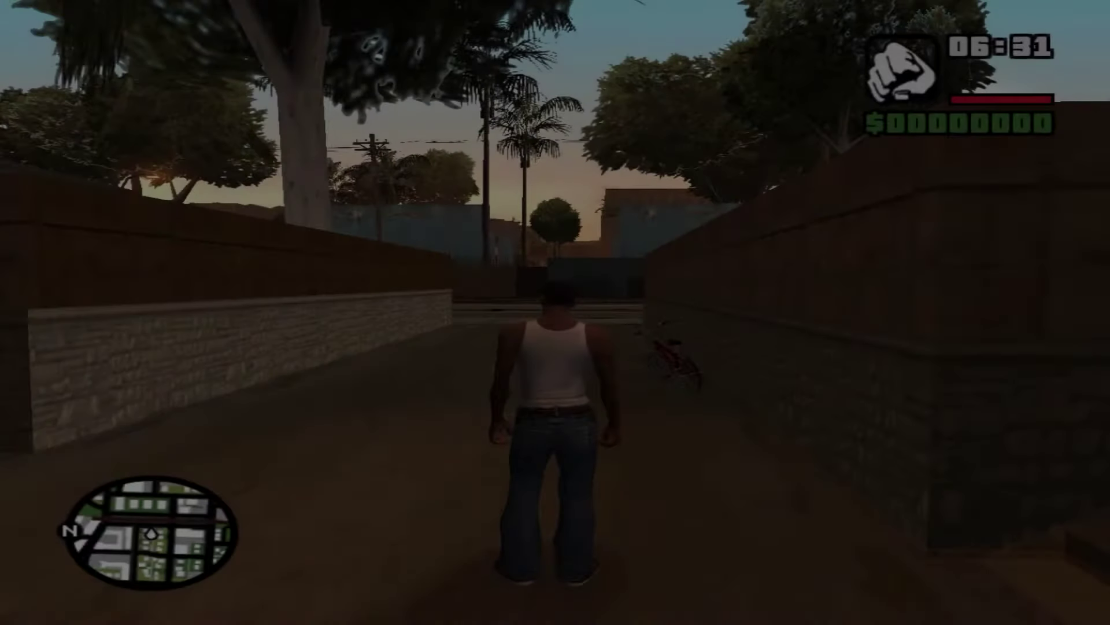
{"action": "key", "text": "w"}
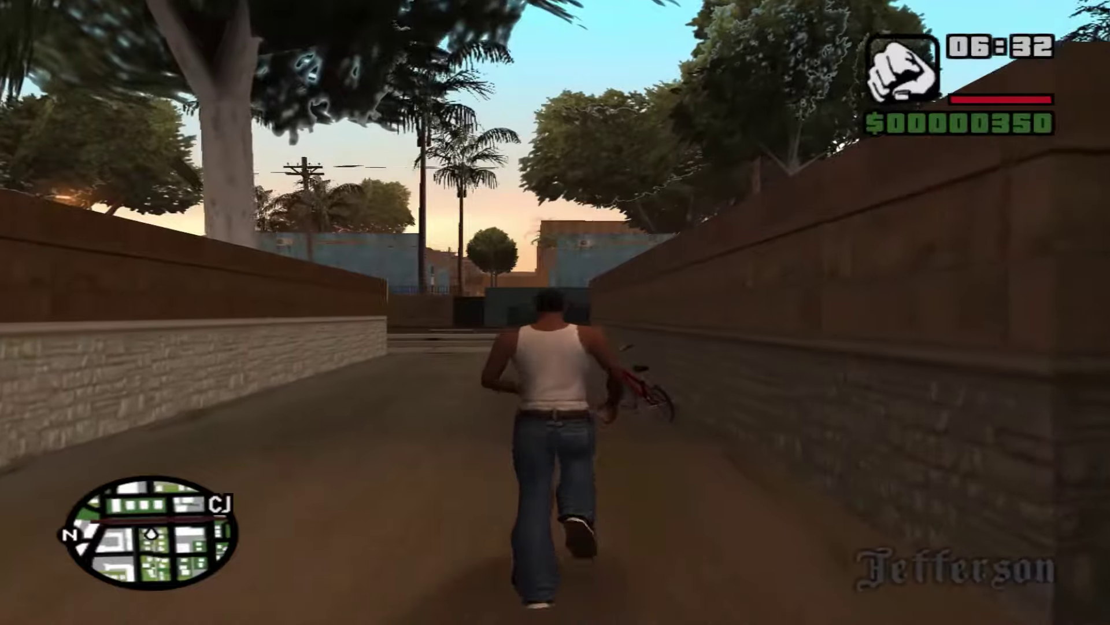
{"action": "key", "text": "f"}
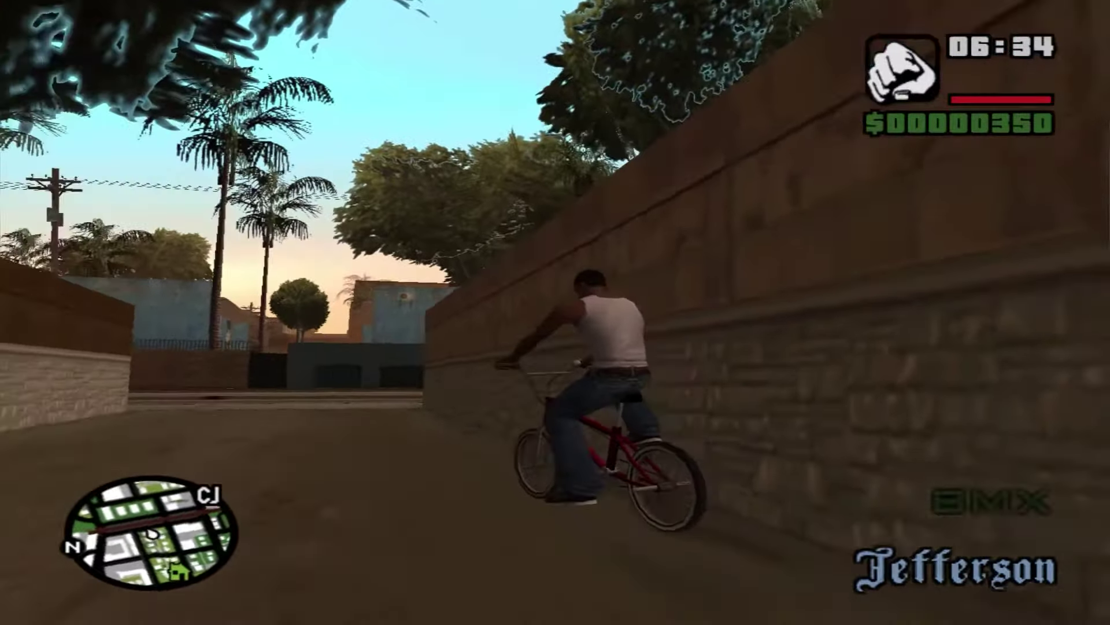
Ride the BMX out to the street, and drive off in a yellow taxi.
{"action": "key", "text": "w"}
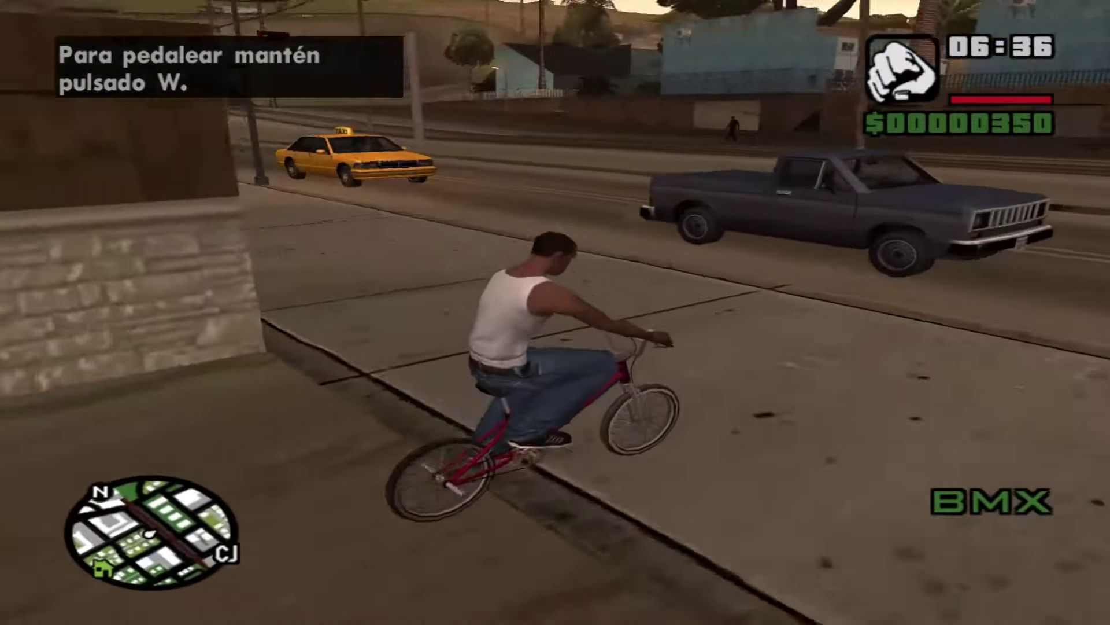
{"action": "key", "text": "w"}
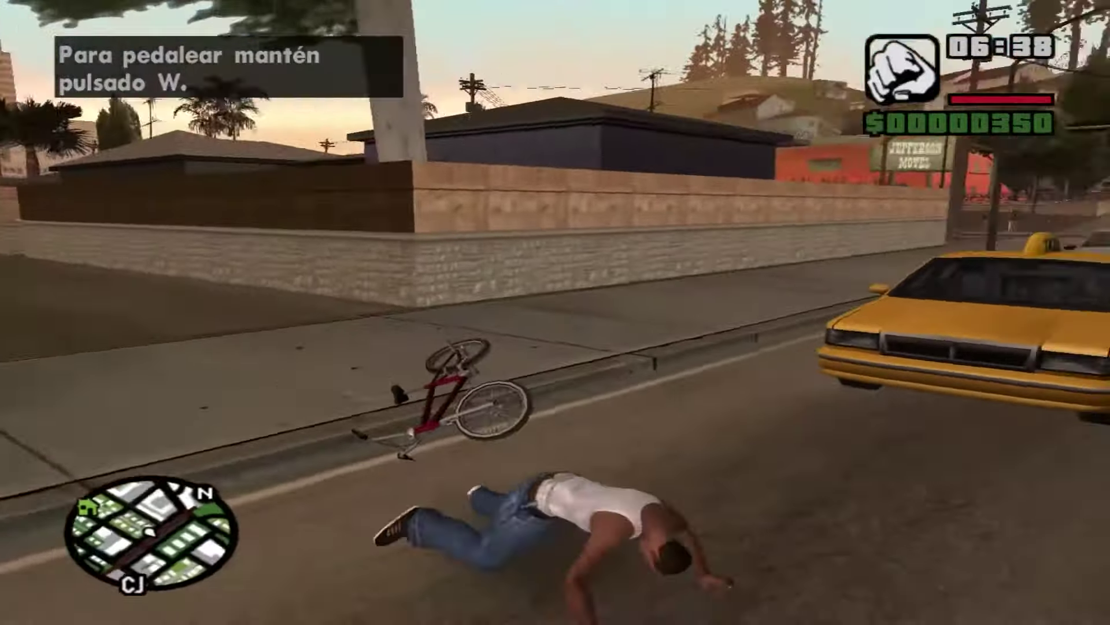
{"action": "key", "text": "w"}
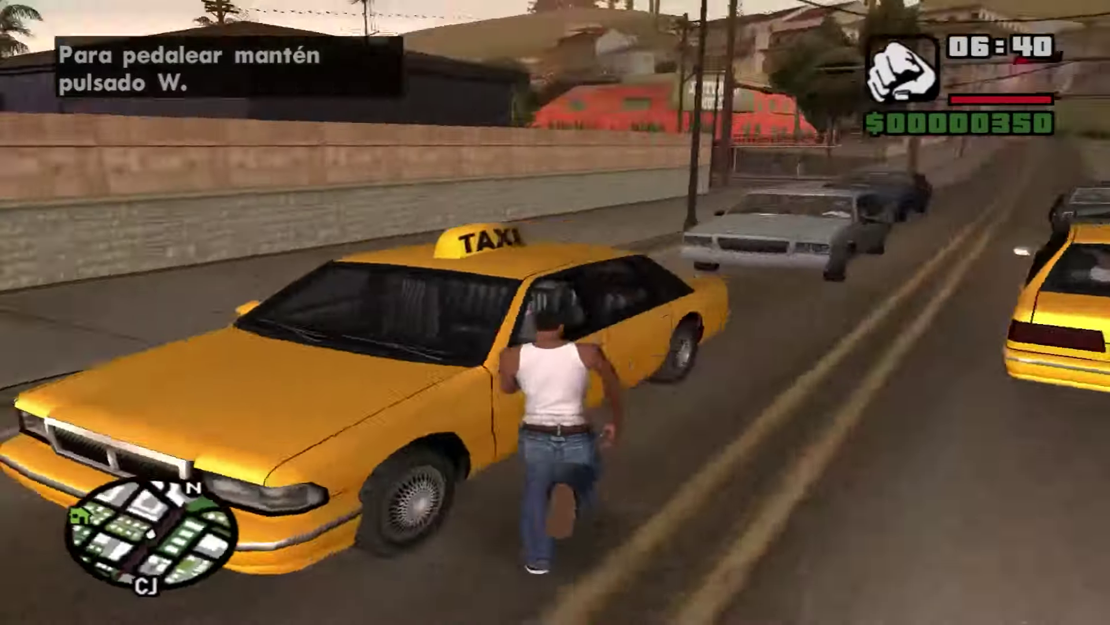
{"action": "key", "text": "w"}
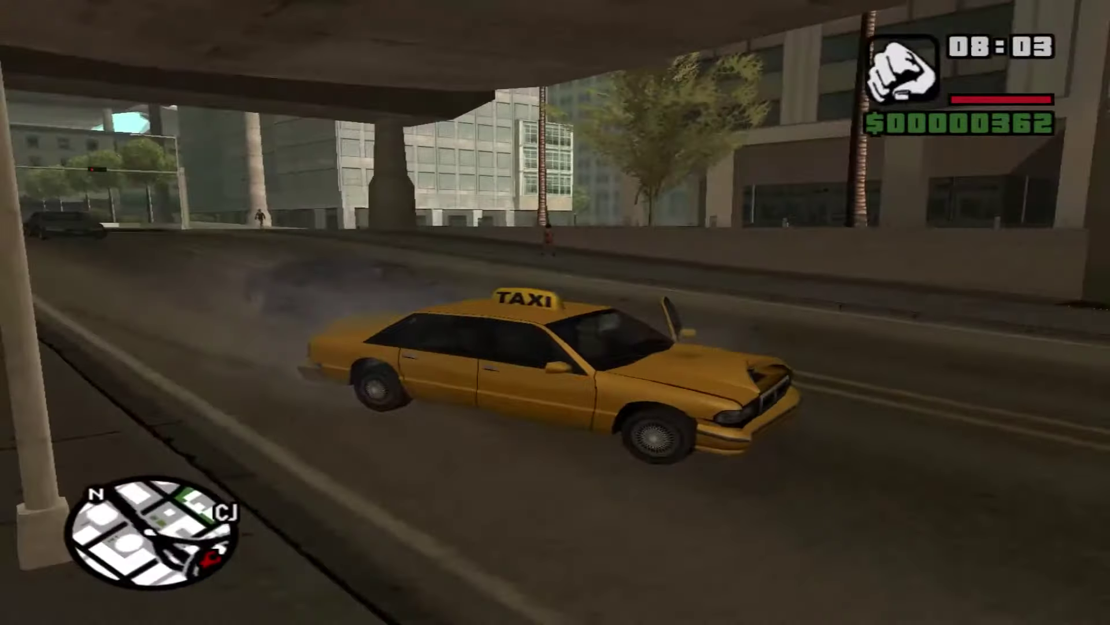
Swap the taxi for the blue sedan and drive it into the red marker under the overpass.
{"action": "key", "text": "w"}
{"action": "key", "text": "f"}
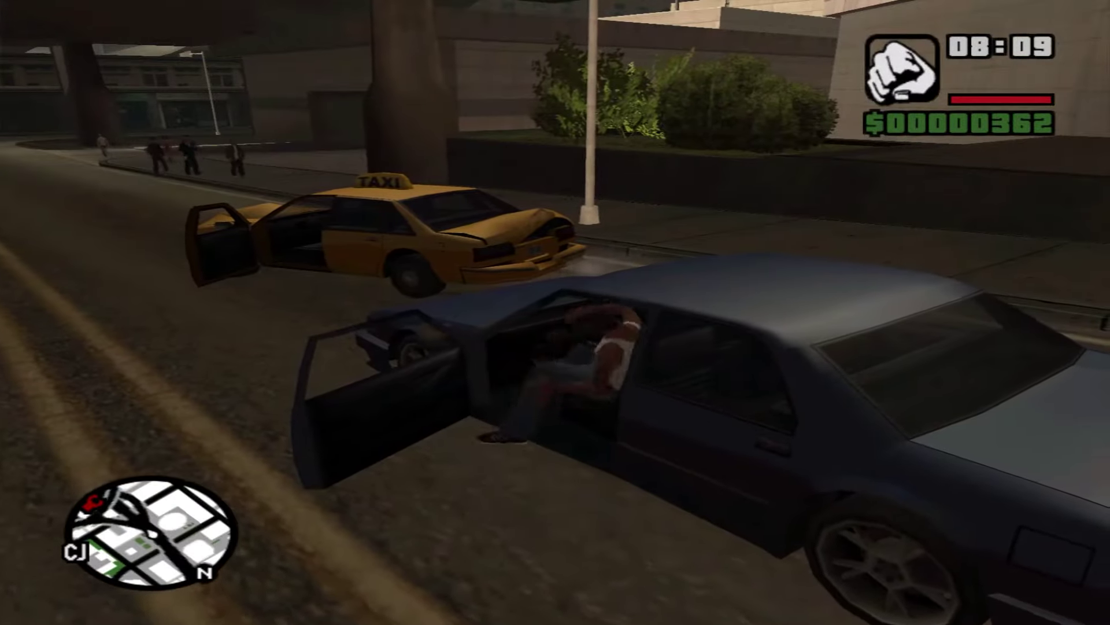
{"action": "key", "text": "w"}
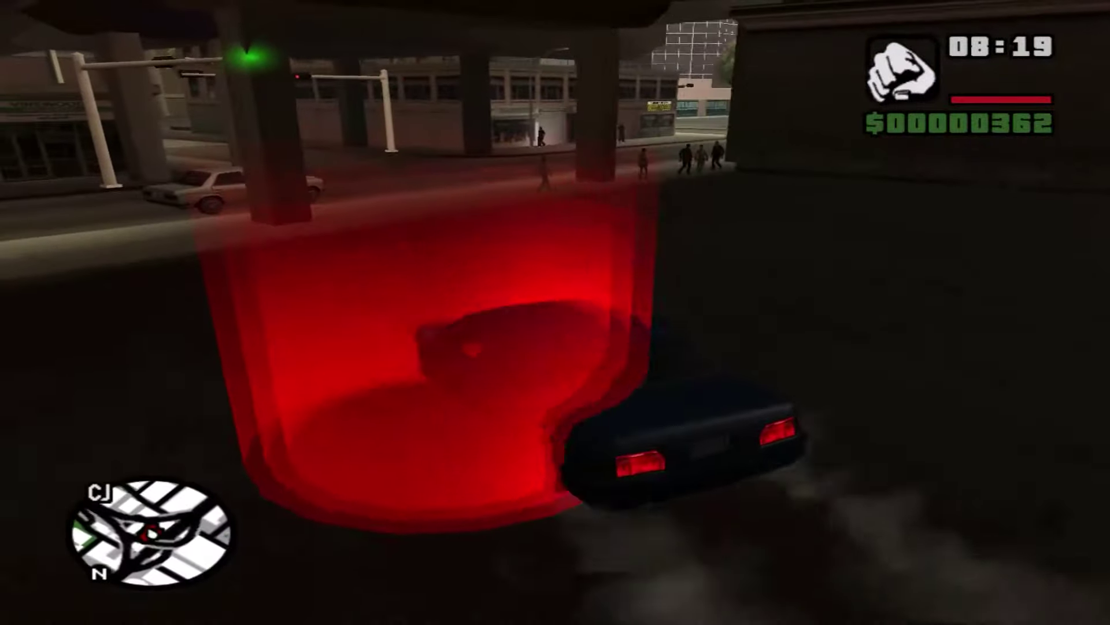
{"action": "key", "text": "w"}
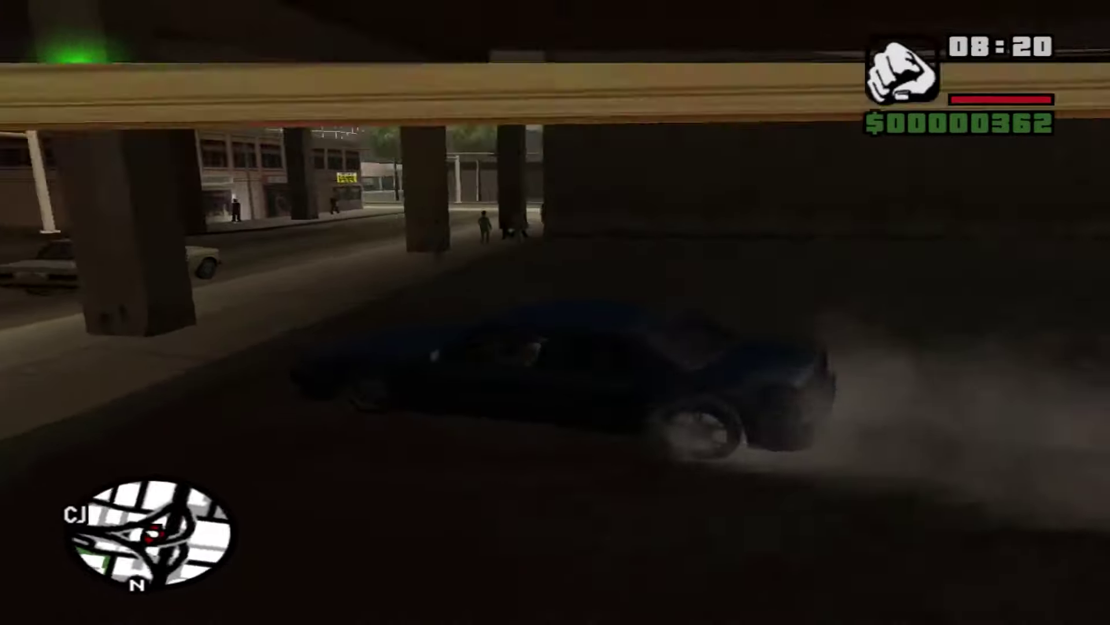
{"action": "key", "text": "w"}
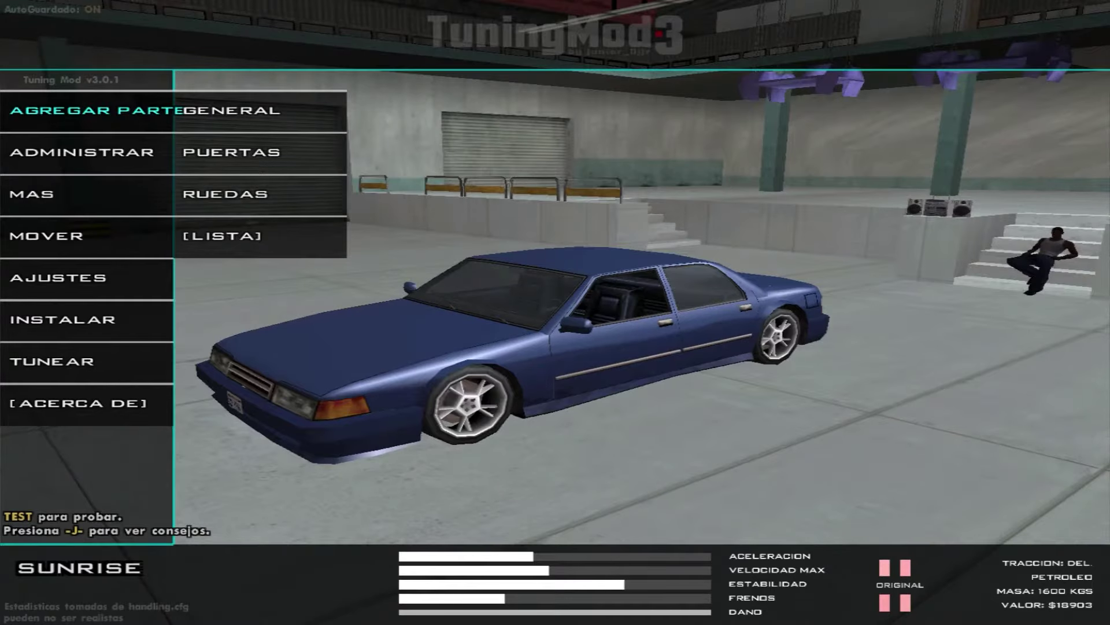
Open the part browser for adding a new part to the front right wheel, using Agregar Parte, Ruedas, Delantera derecha.
{"action": "key", "text": "Down"}
{"action": "key", "text": "Down"}
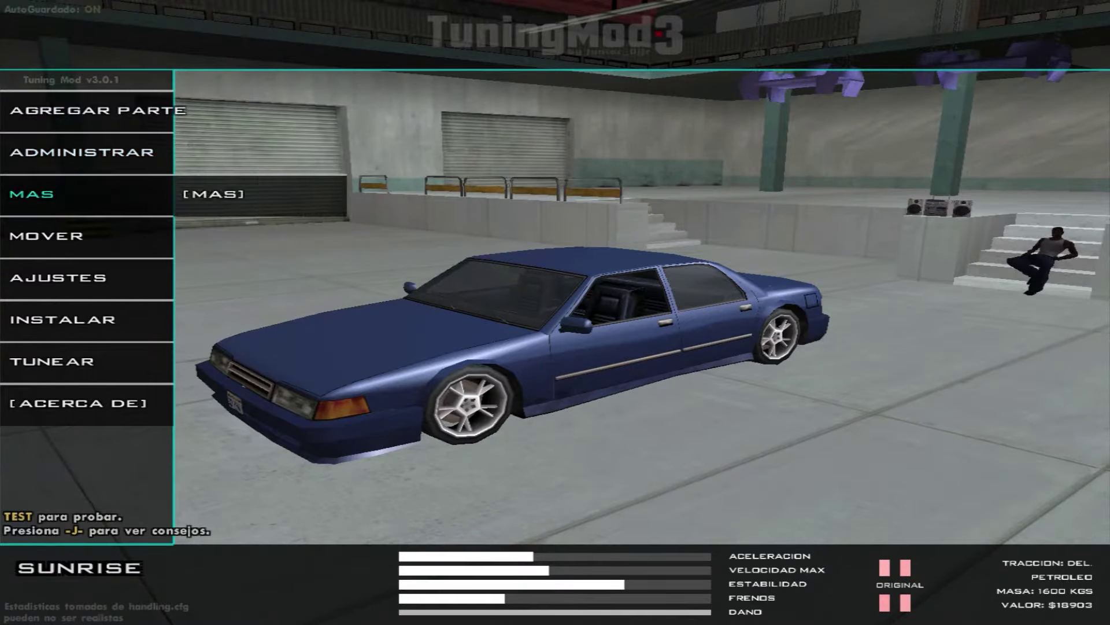
{"action": "key", "text": "Up"}
{"action": "key", "text": "Up"}
{"action": "key", "text": "Return"}
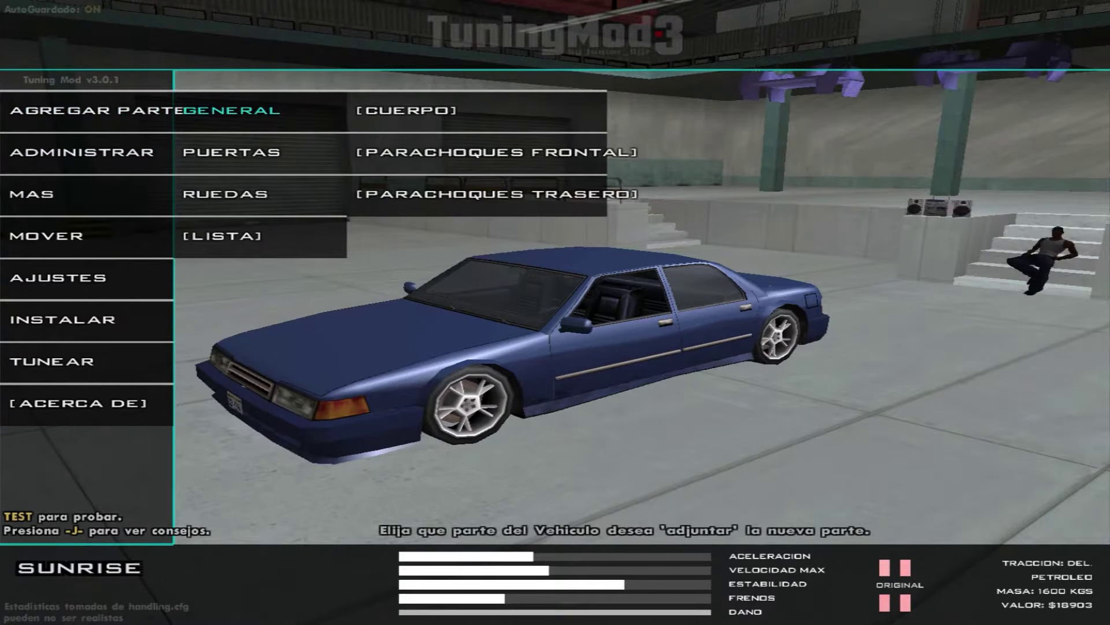
{"action": "key", "text": "Down"}
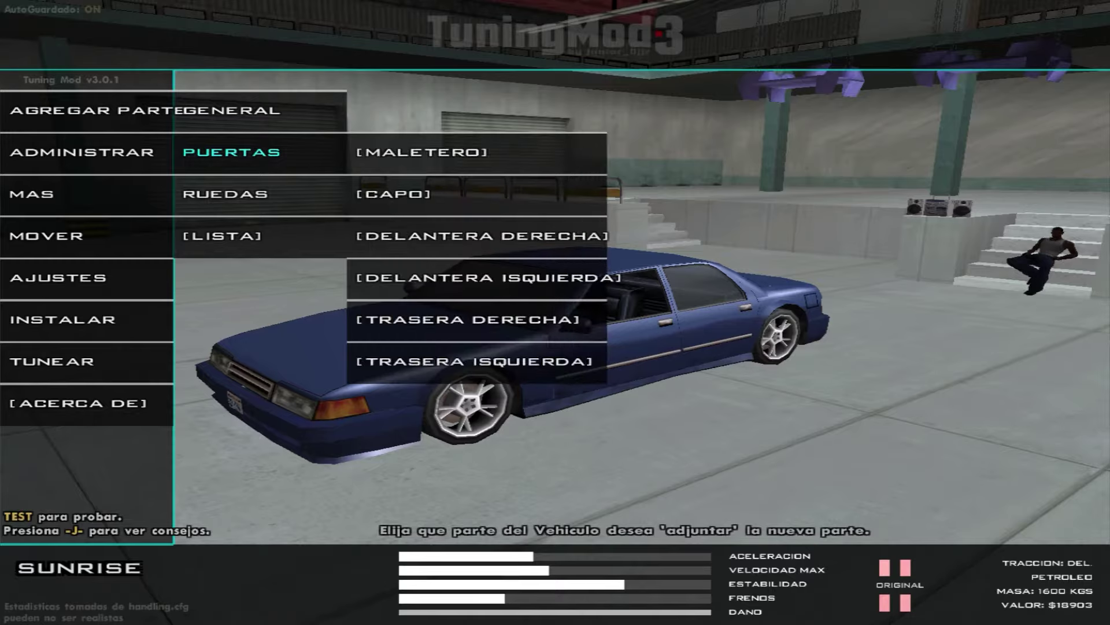
{"action": "key", "text": "Down"}
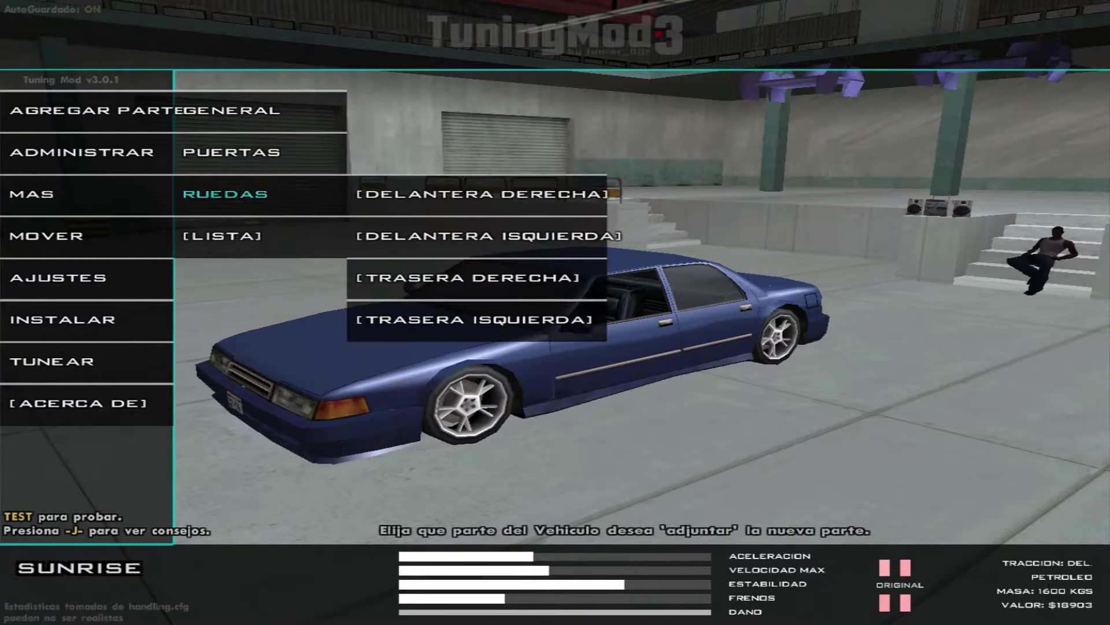
{"action": "key", "text": "Return"}
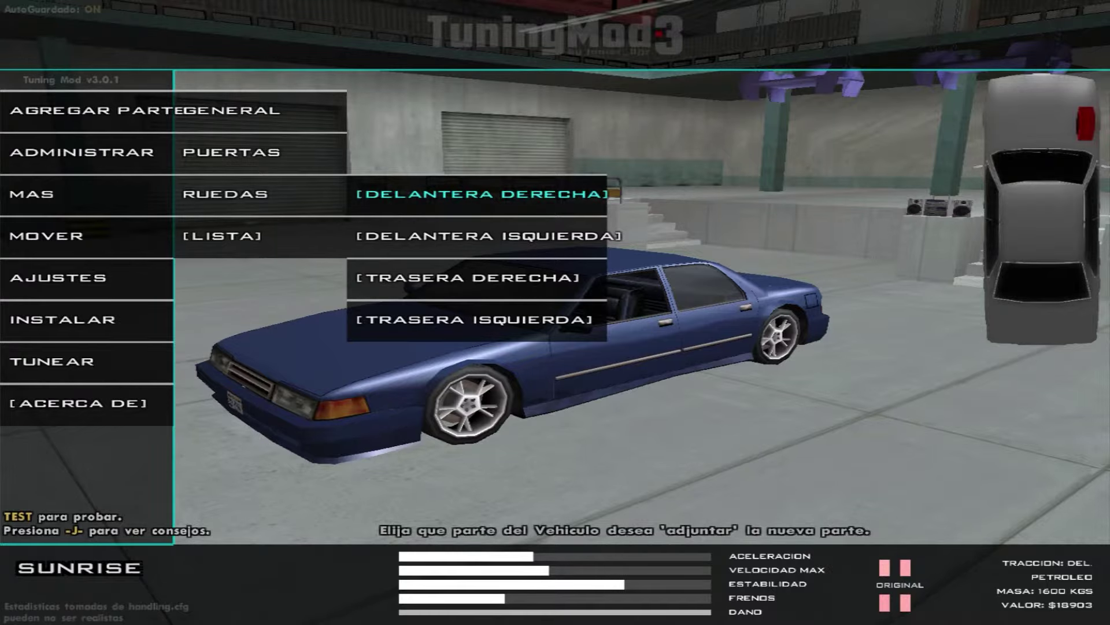
{"action": "key", "text": "Return"}
Look through the wheels and spoilers in 02 - Wheels.ini up to the part spl b bar l.
{"action": "key", "text": "Down"}
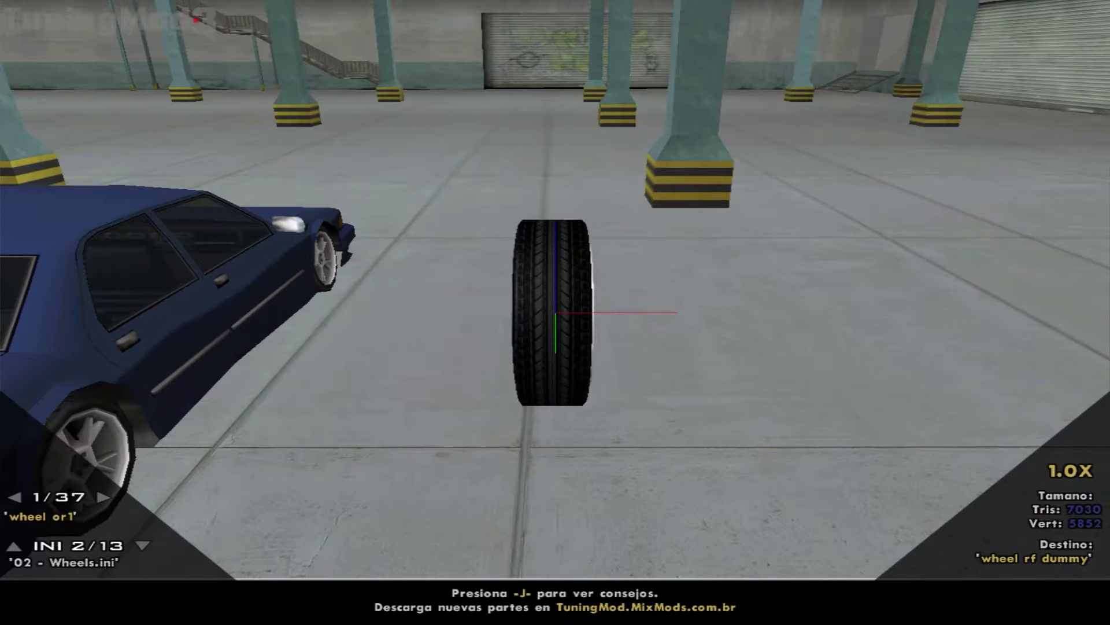
{"action": "key", "text": "Right"}
{"action": "key", "text": "Right"}
{"action": "key", "text": "Right"}
{"action": "key", "text": "Right"}
{"action": "key", "text": "Right"}
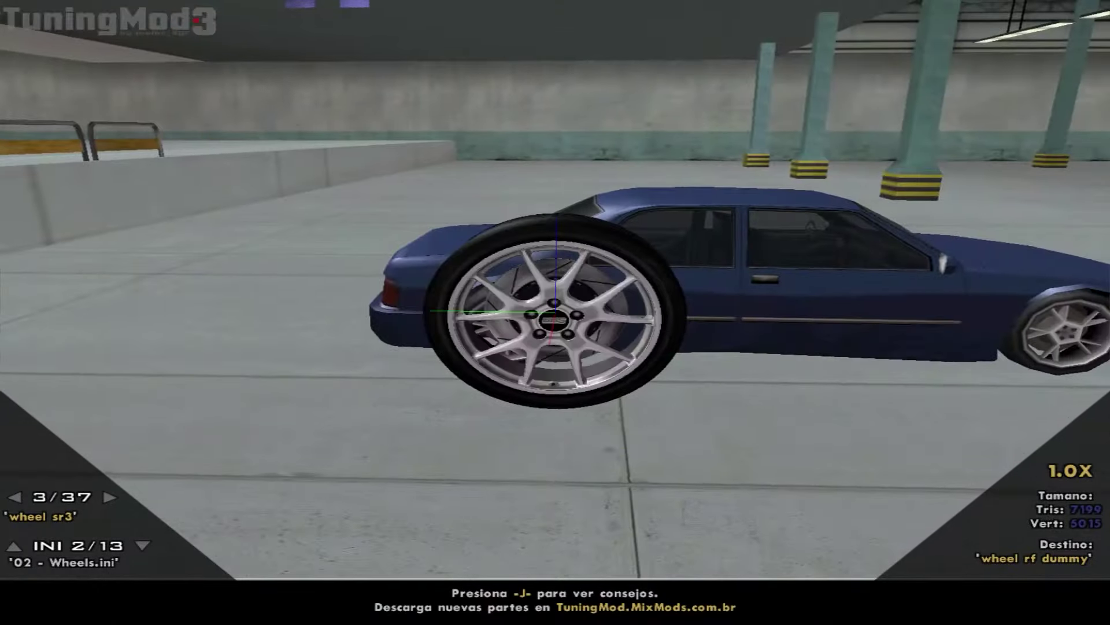
{"action": "key", "text": "Right"}
{"action": "key", "text": "Right"}
{"action": "key", "text": "Right"}
{"action": "key", "text": "Right"}
{"action": "key", "text": "Right"}
{"action": "key", "text": "Right"}
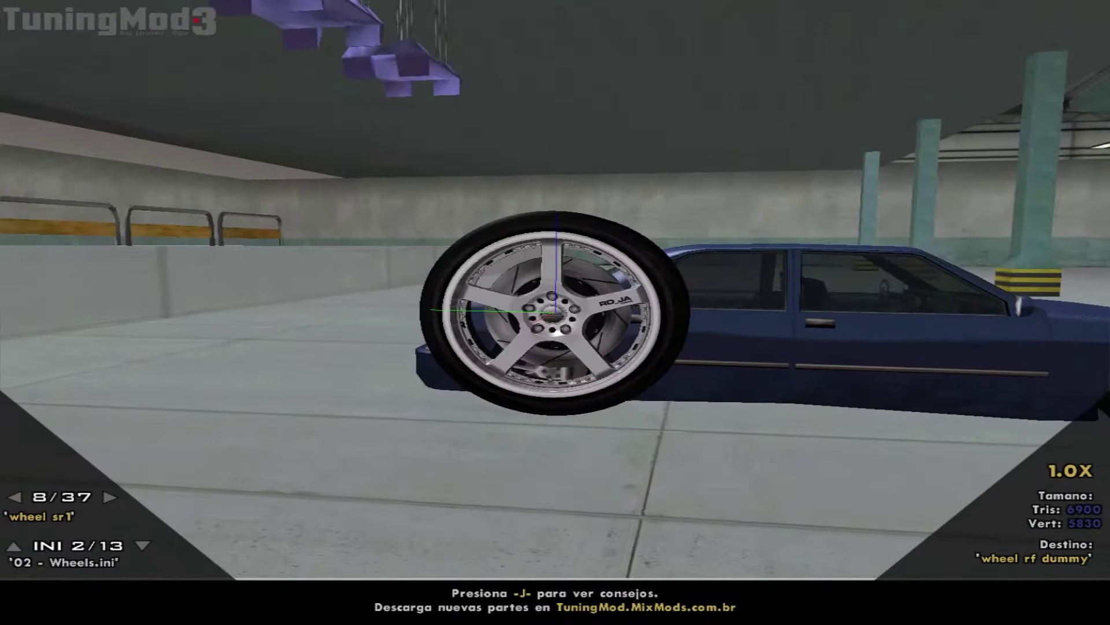
{"action": "key", "text": "Right"}
{"action": "key", "text": "Right"}
{"action": "key", "text": "Right"}
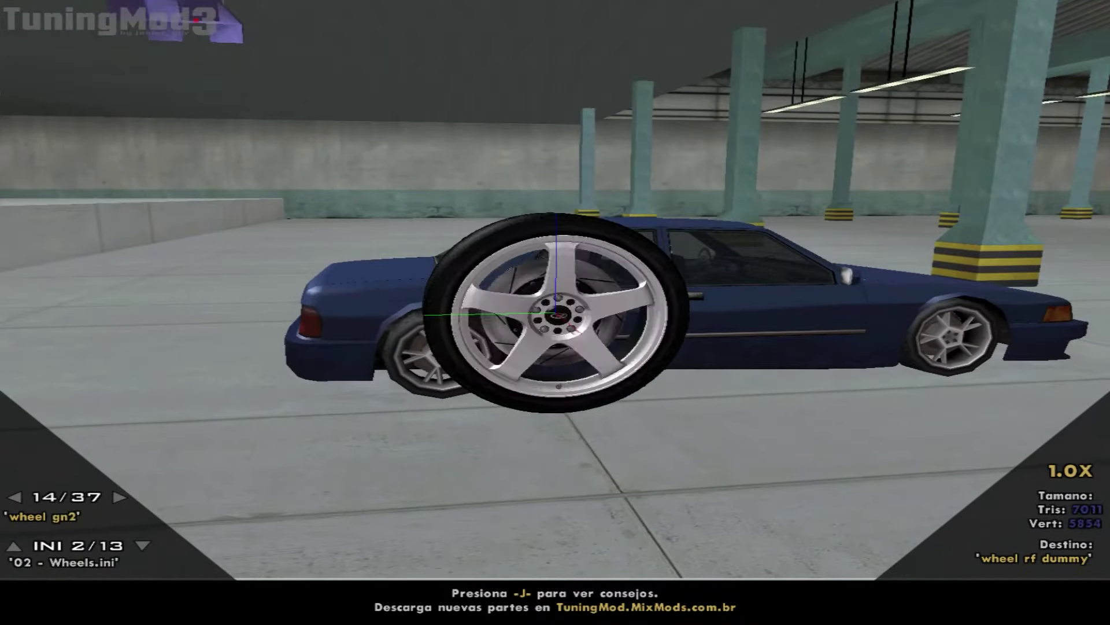
{"action": "key", "text": "Right"}
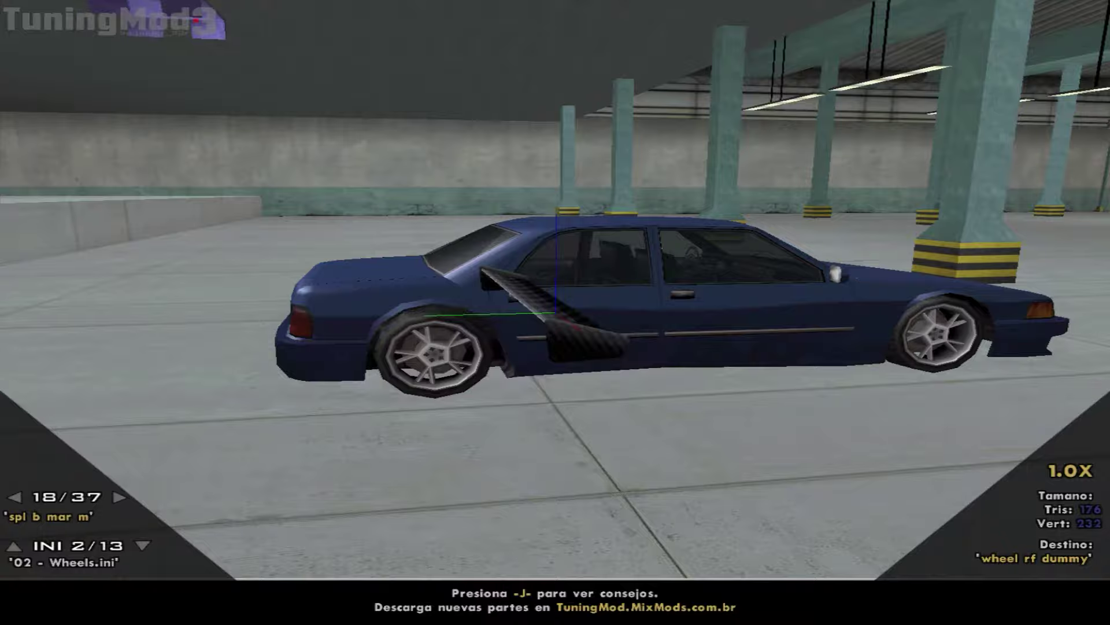
{"action": "key", "text": "Right"}
{"action": "key", "text": "Right"}
{"action": "key", "text": "Right"}
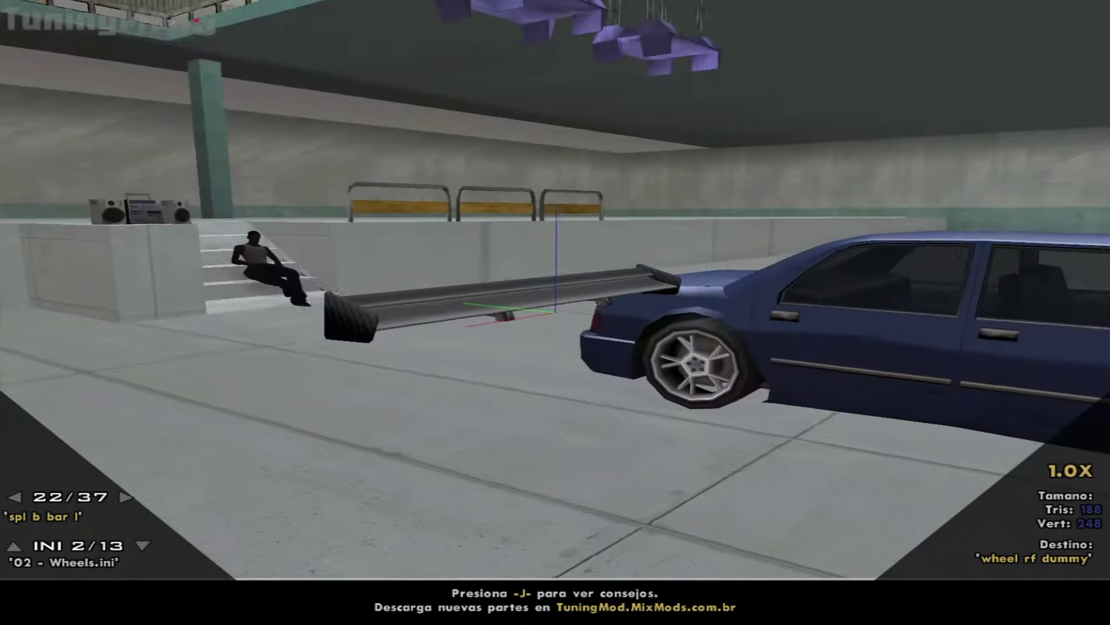
Switch the part catalogue to 11 - Vehicle Parts.ini.
{"action": "key", "text": "Up"}
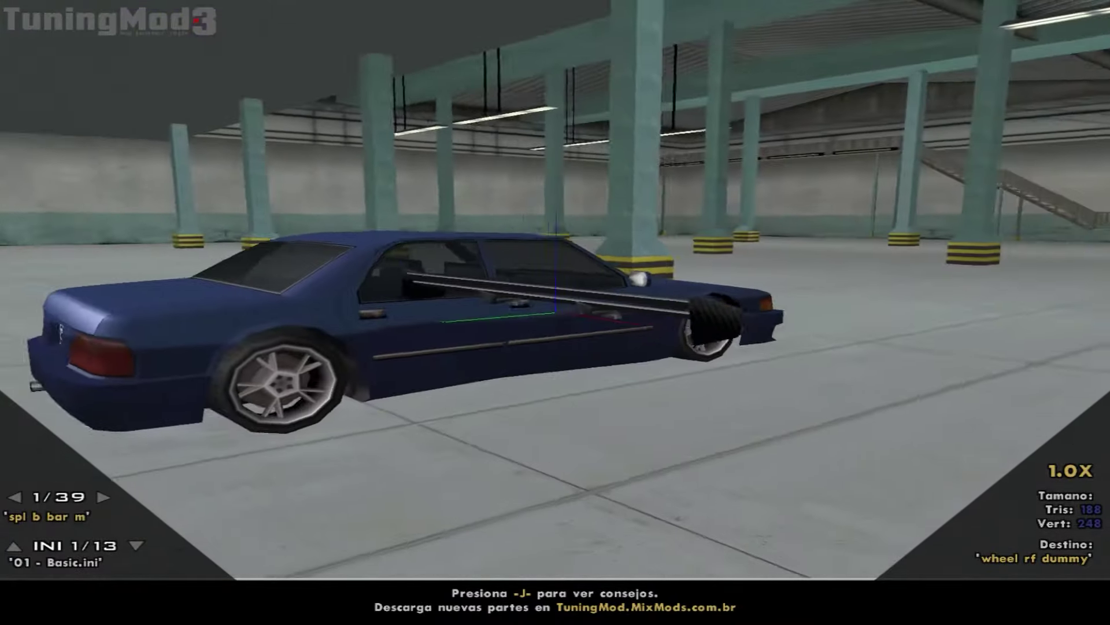
{"action": "key", "text": "Up"}
{"action": "key", "text": "Down"}
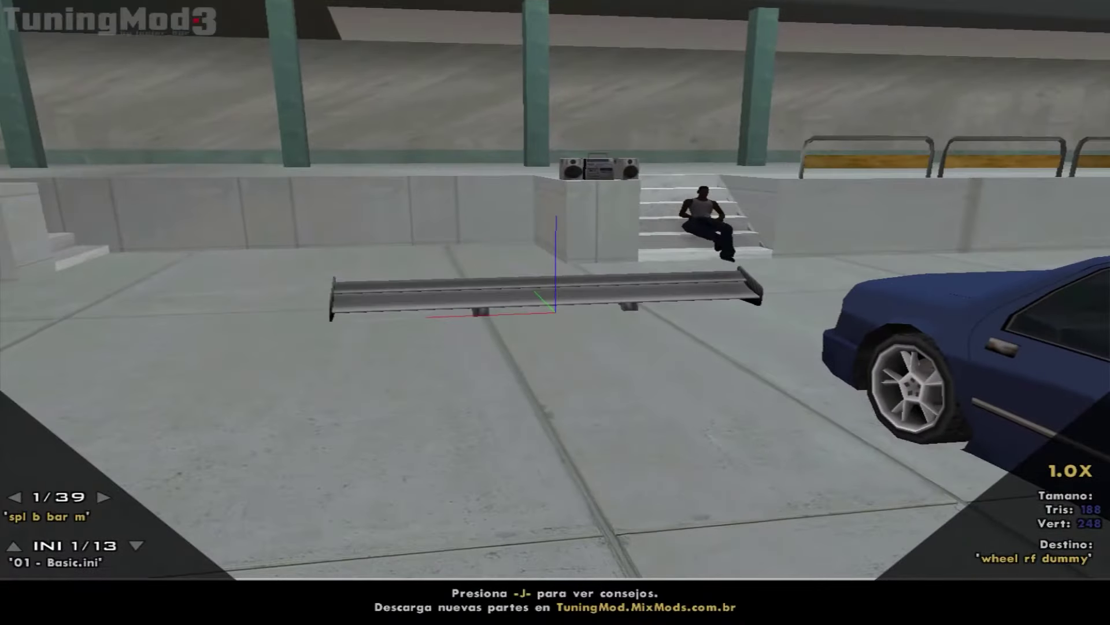
{"action": "key", "text": "Down"}
{"action": "key", "text": "Down"}
{"action": "key", "text": "Down"}
{"action": "key", "text": "Down"}
{"action": "key", "text": "Down"}
{"action": "key", "text": "Down"}
{"action": "key", "text": "Down"}
{"action": "key", "text": "Down"}
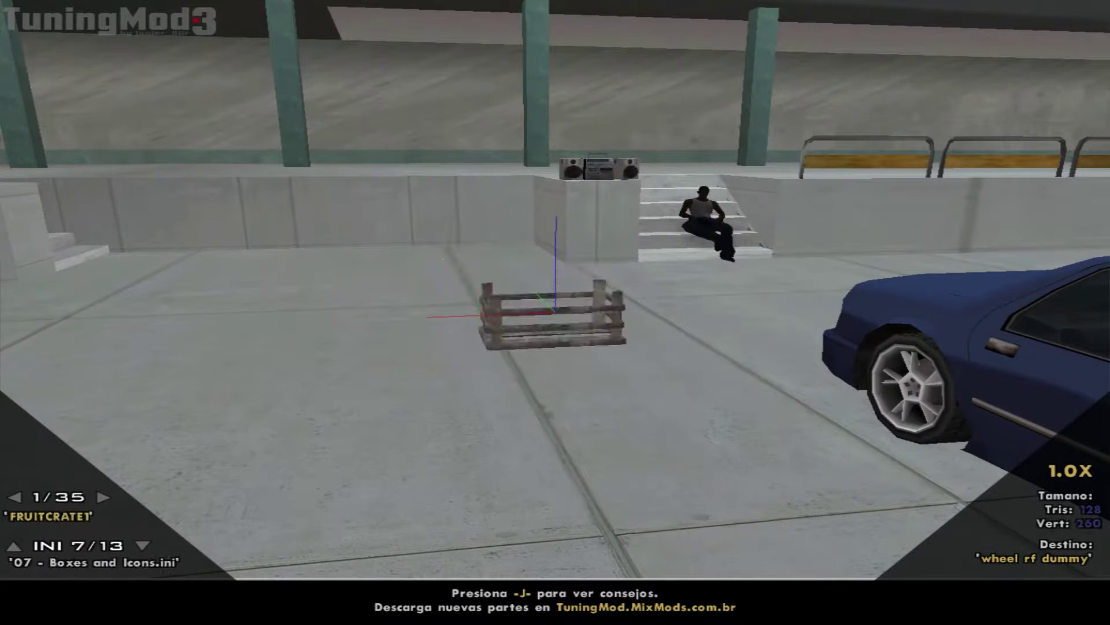
{"action": "key", "text": "Down"}
{"action": "key", "text": "Down"}
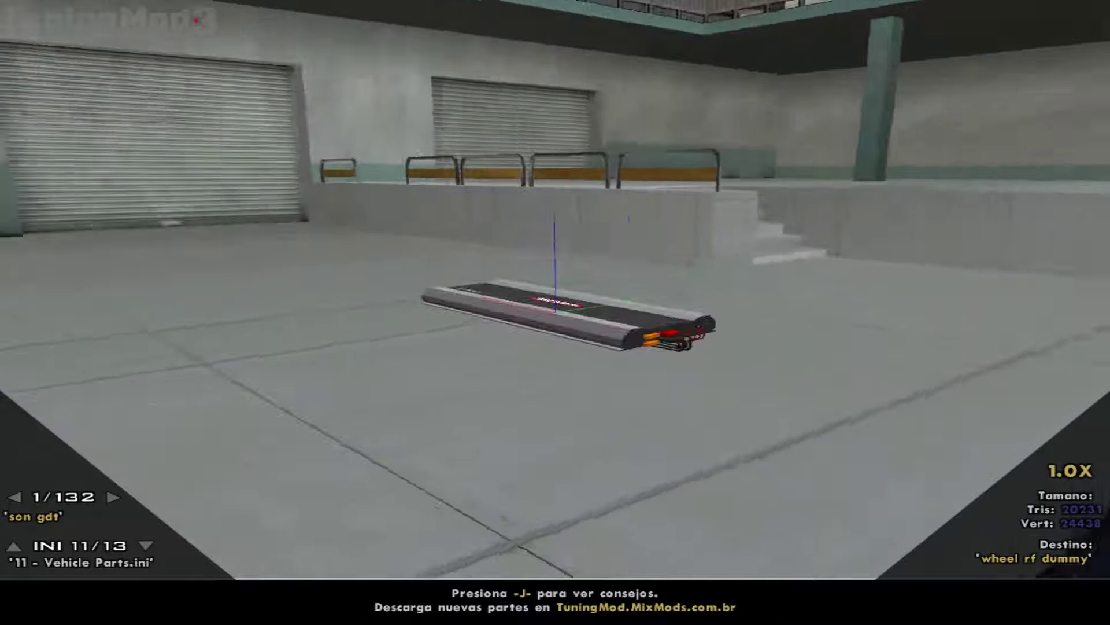
Examine the amplifier and speaker parts in 11 - Vehicle Parts.ini, up to the caixa ultravox speaker box.
{"action": "key", "text": "Right"}
{"action": "key", "text": "Right"}
{"action": "key", "text": "Right"}
{"action": "key", "text": "Right"}
{"action": "key", "text": "Left"}
{"action": "key", "text": "Left"}
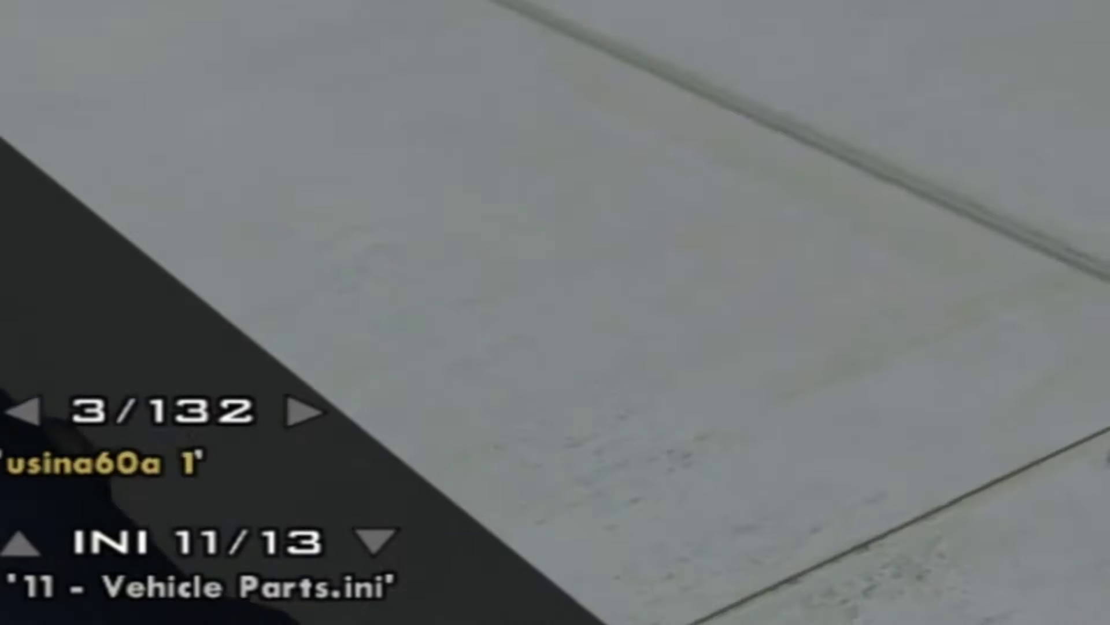
{"action": "key", "text": "Right"}
{"action": "key", "text": "Right"}
{"action": "key", "text": "Right"}
{"action": "key", "text": "Right"}
{"action": "key", "text": "Right"}
{"action": "key", "text": "Right"}
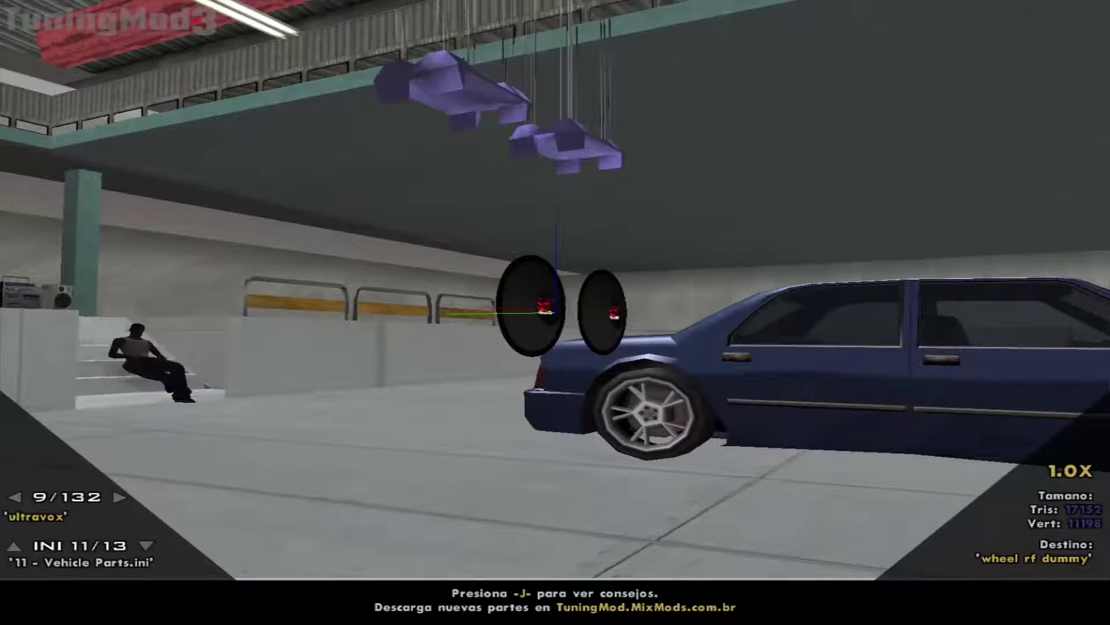
{"action": "key", "text": "Right"}
{"action": "key", "text": "Right"}
{"action": "key", "text": "Right"}
{"action": "key", "text": "Right"}
{"action": "key", "text": "Right"}
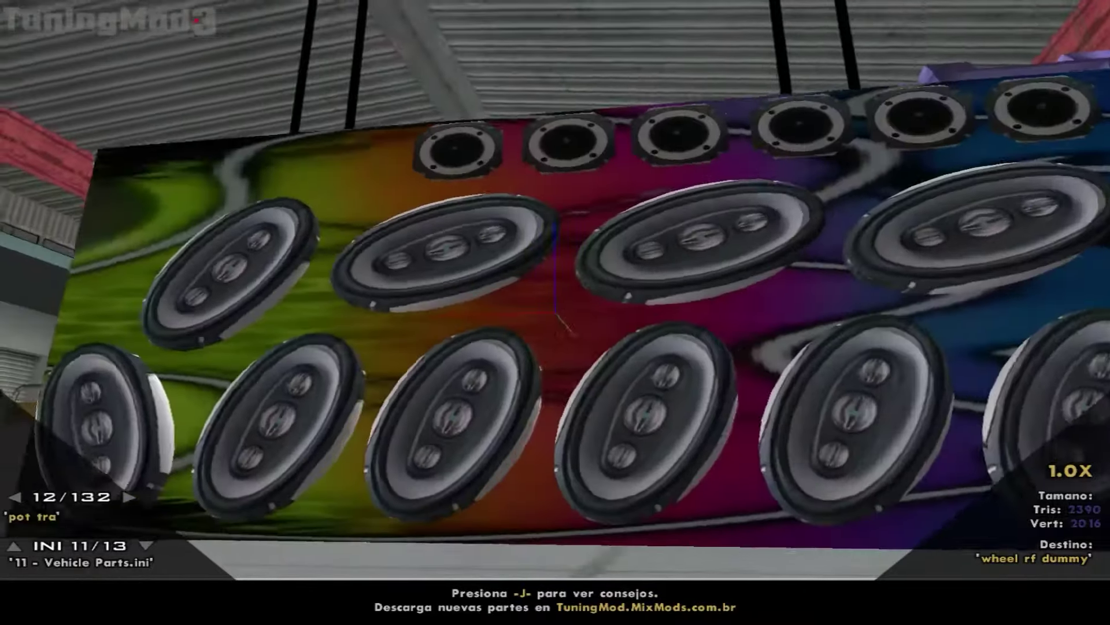
{"action": "key", "text": "Right"}
{"action": "key", "text": "Right"}
{"action": "key", "text": "Right"}
{"action": "key", "text": "Right"}
{"action": "key", "text": "Right"}
{"action": "key", "text": "Right"}
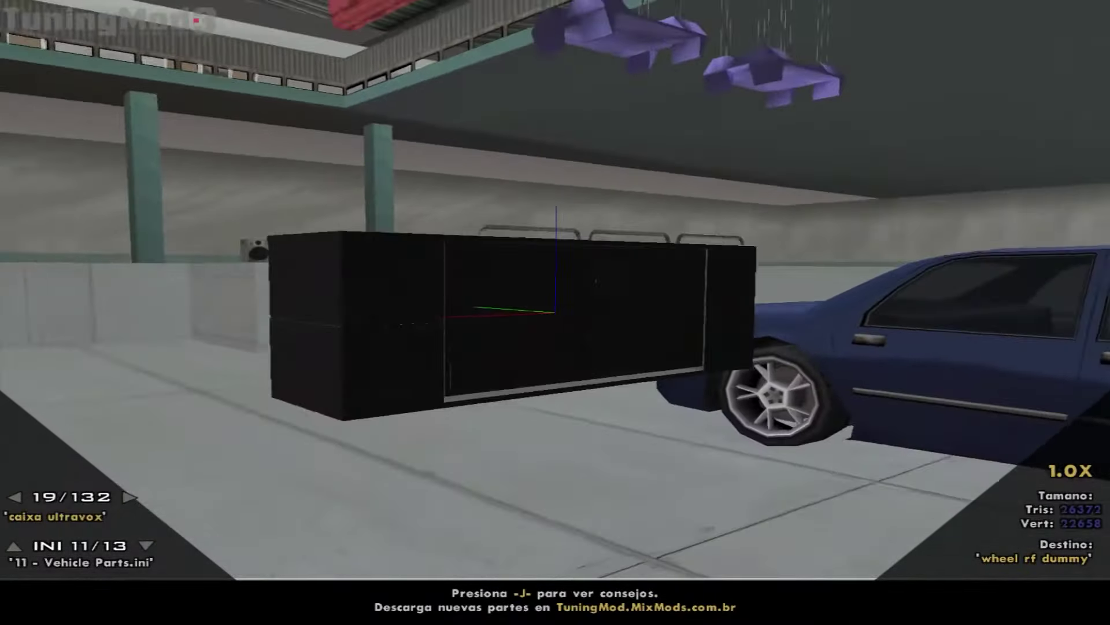
Examine the vehicle parts after caixa ultravox, from further sound boxes to the ftl snh dreamcatcher.
{"action": "key", "text": "Right"}
{"action": "key", "text": "Right"}
{"action": "key", "text": "Right"}
{"action": "key", "text": "Right"}
{"action": "key", "text": "Right"}
{"action": "key", "text": "Right"}
{"action": "key", "text": "Right"}
{"action": "key", "text": "Right"}
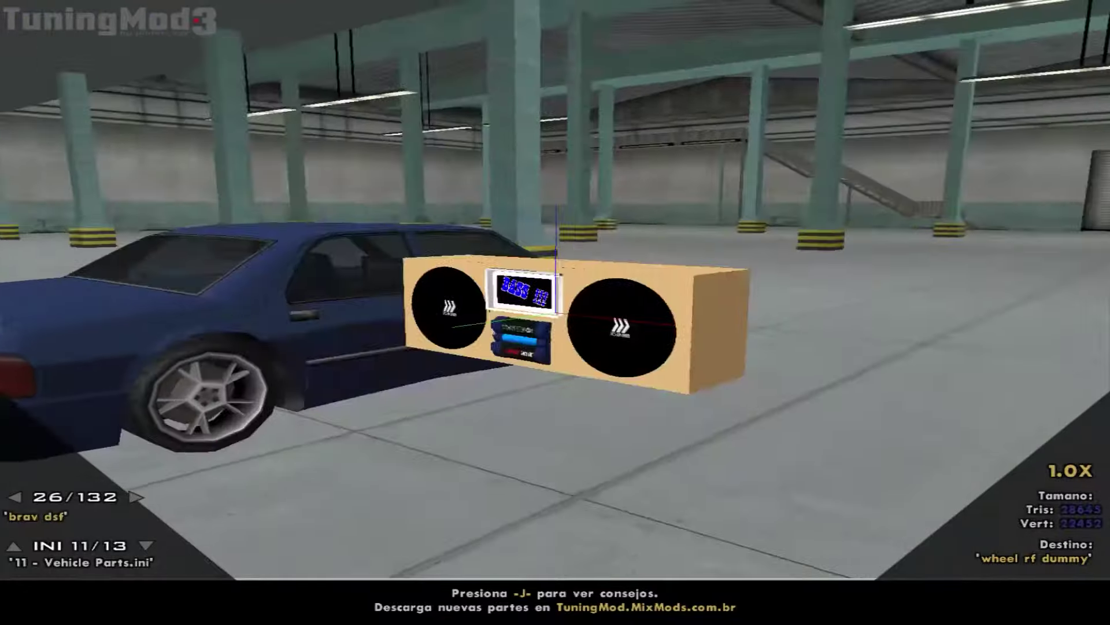
{"action": "key", "text": "Right"}
{"action": "key", "text": "Right"}
{"action": "key", "text": "Right"}
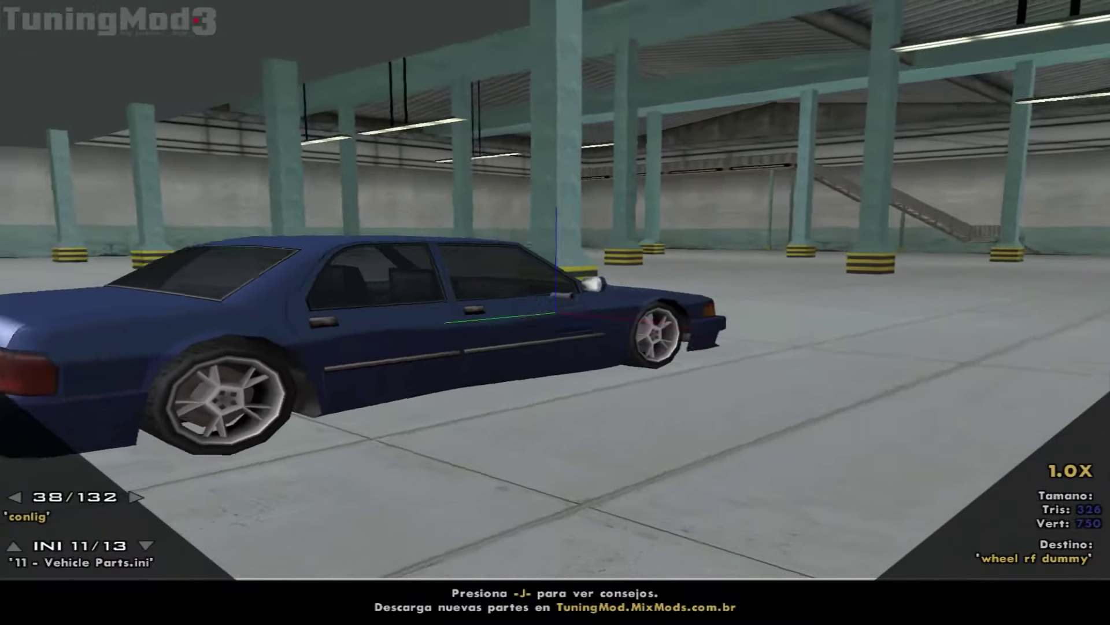
{"action": "key", "text": "Right"}
{"action": "key", "text": "Right"}
{"action": "key", "text": "Right"}
{"action": "key", "text": "Right"}
{"action": "key", "text": "Right"}
{"action": "key", "text": "Right"}
{"action": "key", "text": "Right"}
{"action": "key", "text": "Right"}
{"action": "key", "text": "Right"}
{"action": "key", "text": "Right"}
{"action": "key", "text": "Right"}
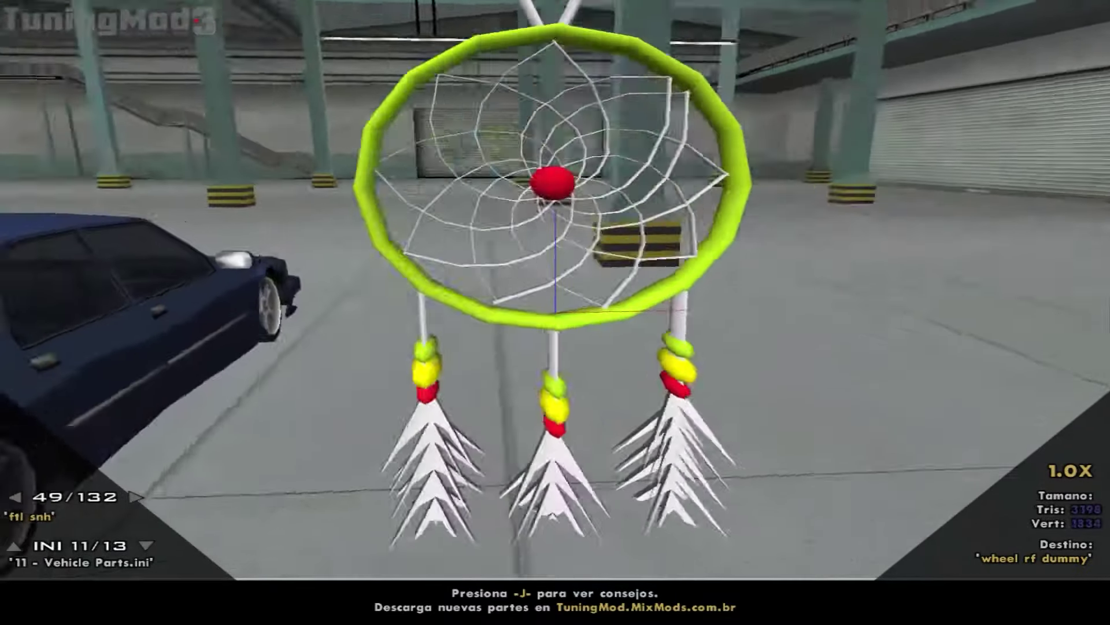
Examine the vehicle parts after the dreamcatcher, from engine pieces such as mot aps to the bim ax bicycle.
{"action": "key", "text": "Right"}
{"action": "key", "text": "Right"}
{"action": "key", "text": "Right"}
{"action": "key", "text": "Right"}
{"action": "key", "text": "Right"}
{"action": "key", "text": "Right"}
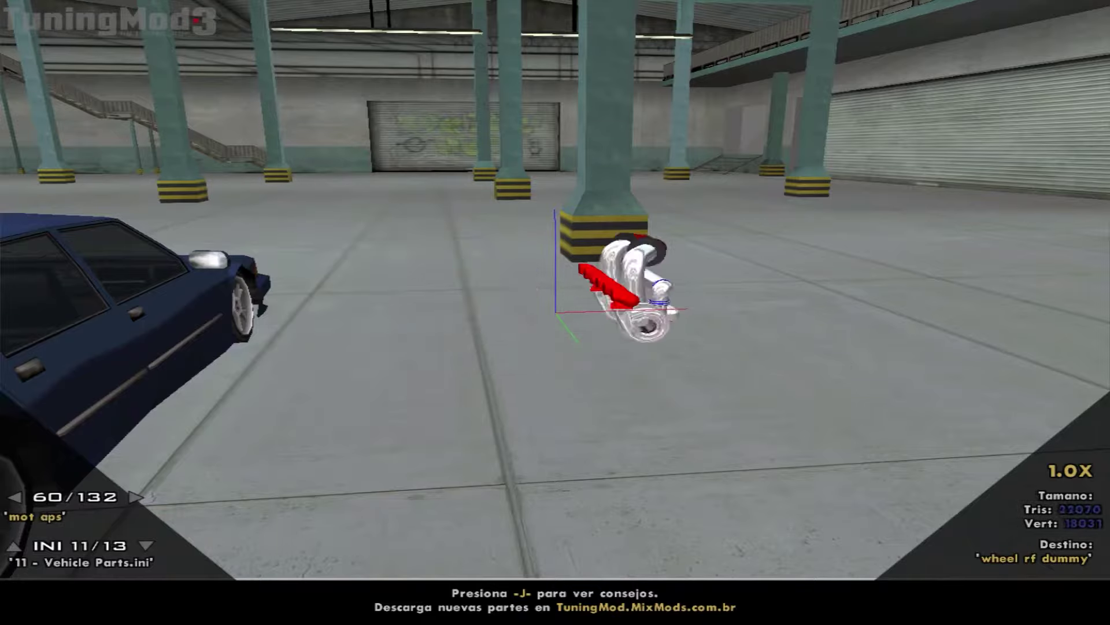
{"action": "key", "text": "Right"}
{"action": "key", "text": "Right"}
{"action": "key", "text": "Right"}
{"action": "key", "text": "Right"}
{"action": "key", "text": "Right"}
{"action": "key", "text": "Right"}
{"action": "key", "text": "Right"}
{"action": "key", "text": "Right"}
{"action": "key", "text": "Right"}
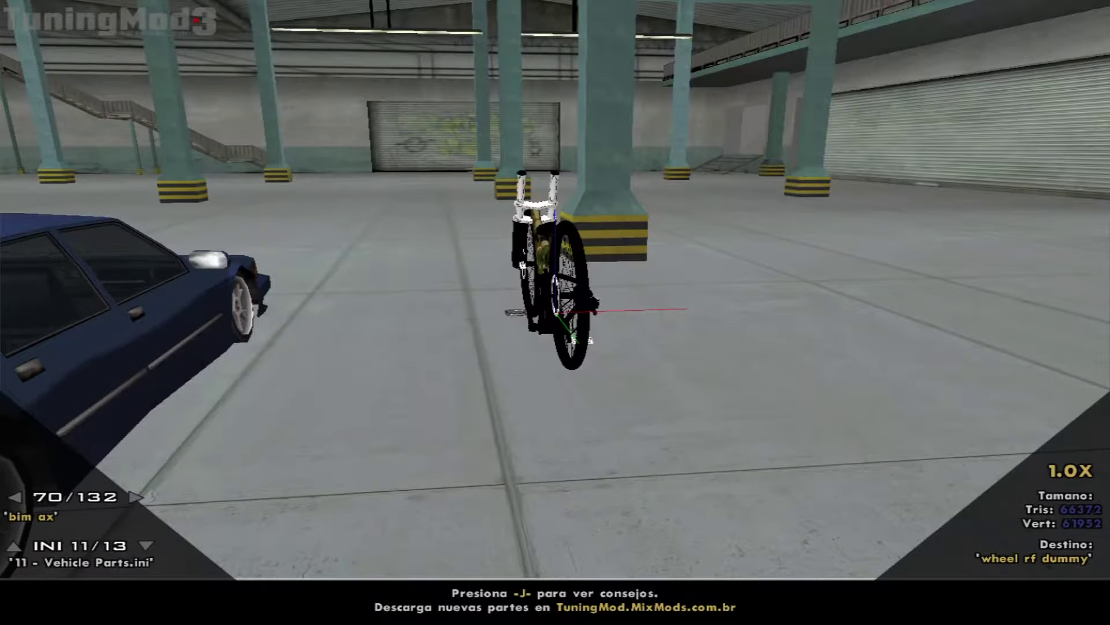
Compare the rims in 11 - Vehicle Parts.ini, including snw flk, san rie, borb rt, bbs dfa and sunset18, and continue to com pre.
{"action": "key", "text": "Right"}
{"action": "key", "text": "Left"}
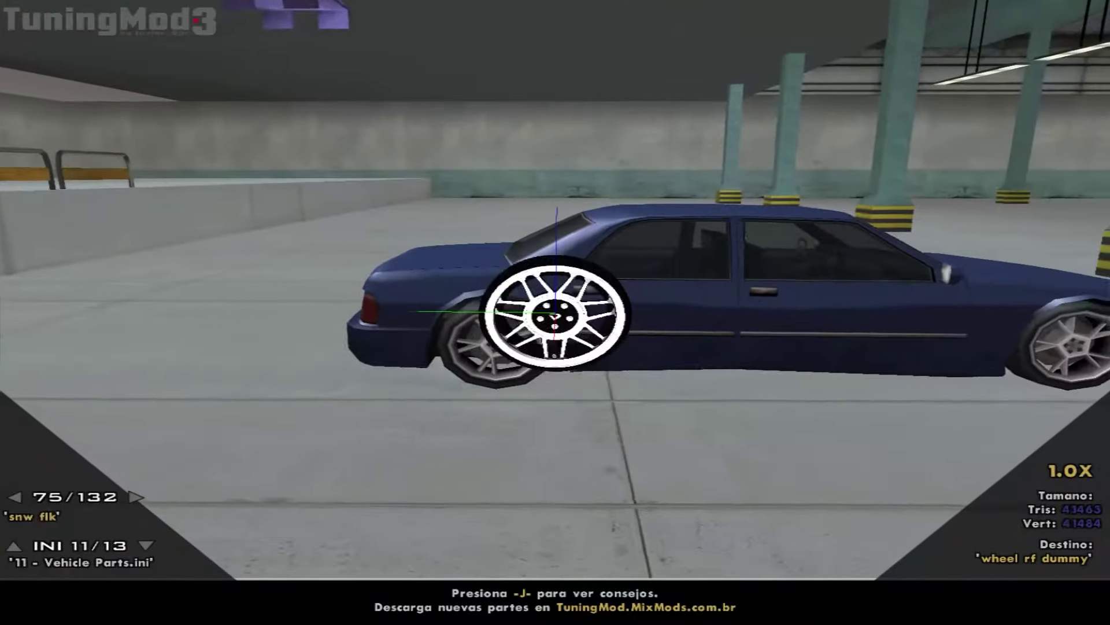
{"action": "key", "text": "Left"}
{"action": "key", "text": "Right"}
{"action": "key", "text": "Right"}
{"action": "key", "text": "Right"}
{"action": "key", "text": "Right"}
{"action": "key", "text": "Right"}
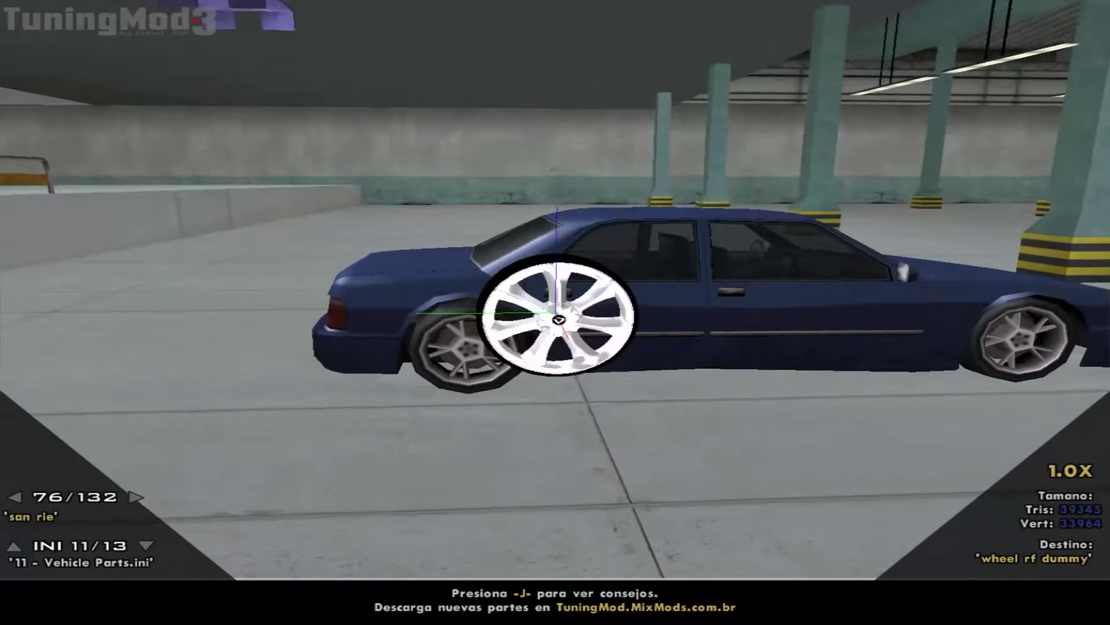
{"action": "key", "text": "Right"}
{"action": "key", "text": "Right"}
{"action": "key", "text": "Right"}
{"action": "key", "text": "Right"}
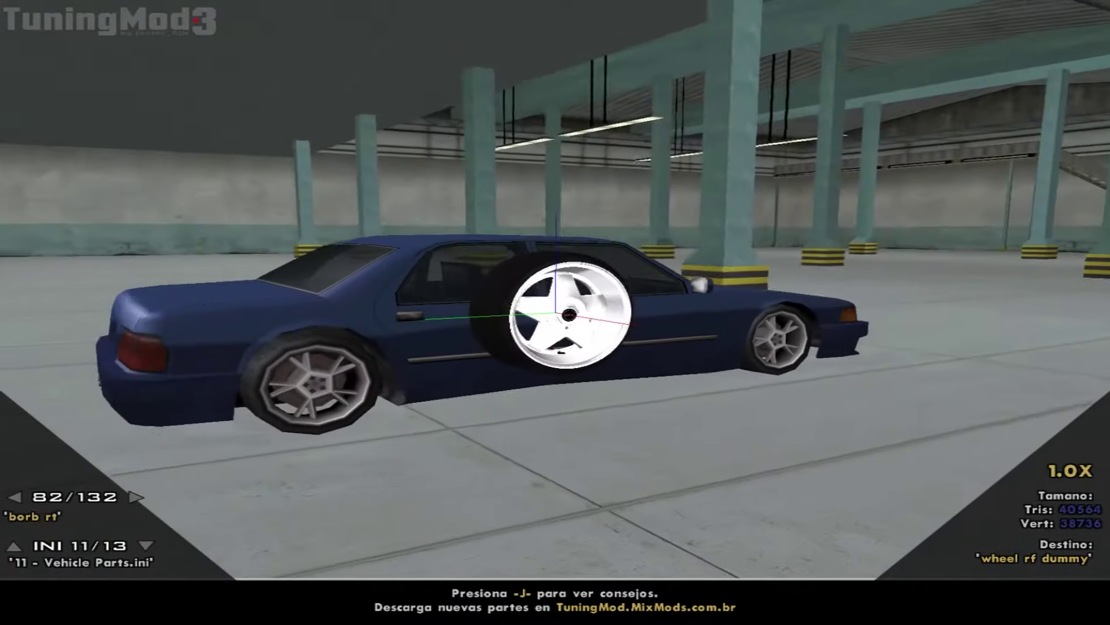
{"action": "key", "text": "Right"}
{"action": "key", "text": "Right"}
{"action": "key", "text": "Right"}
{"action": "key", "text": "Right"}
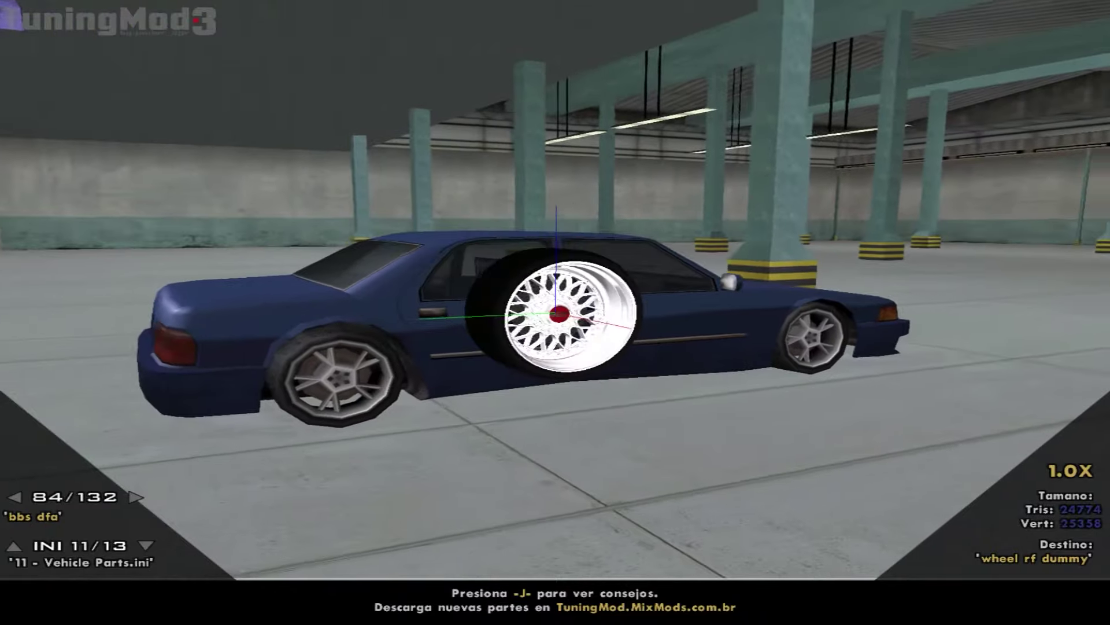
{"action": "key", "text": "Right"}
{"action": "key", "text": "Right"}
{"action": "key", "text": "Right"}
{"action": "key", "text": "Right"}
{"action": "key", "text": "Right"}
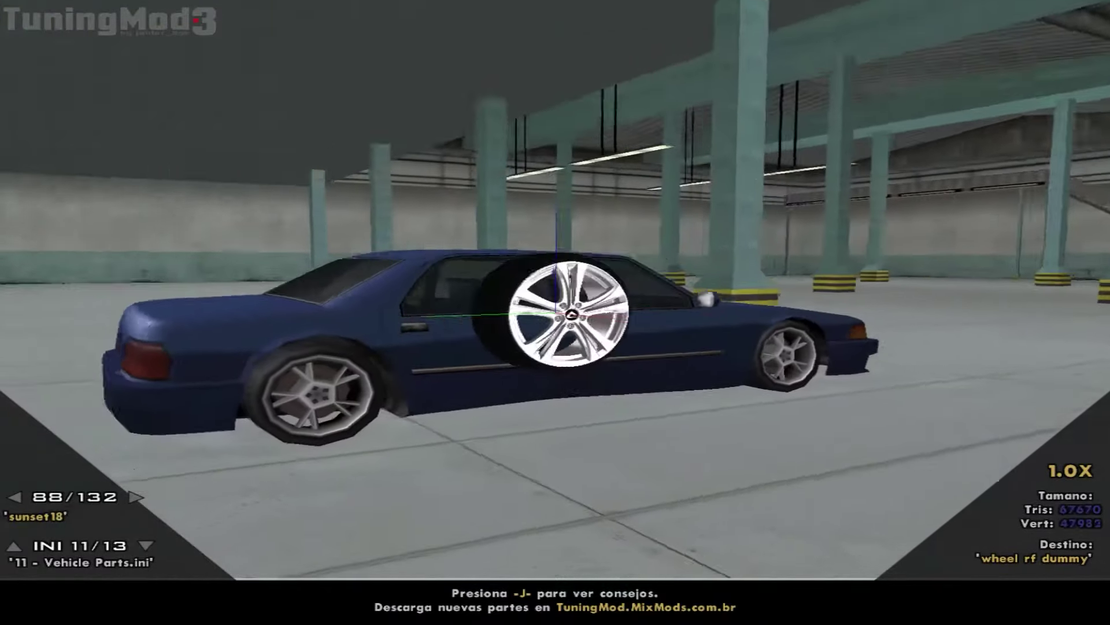
{"action": "key", "text": "Right"}
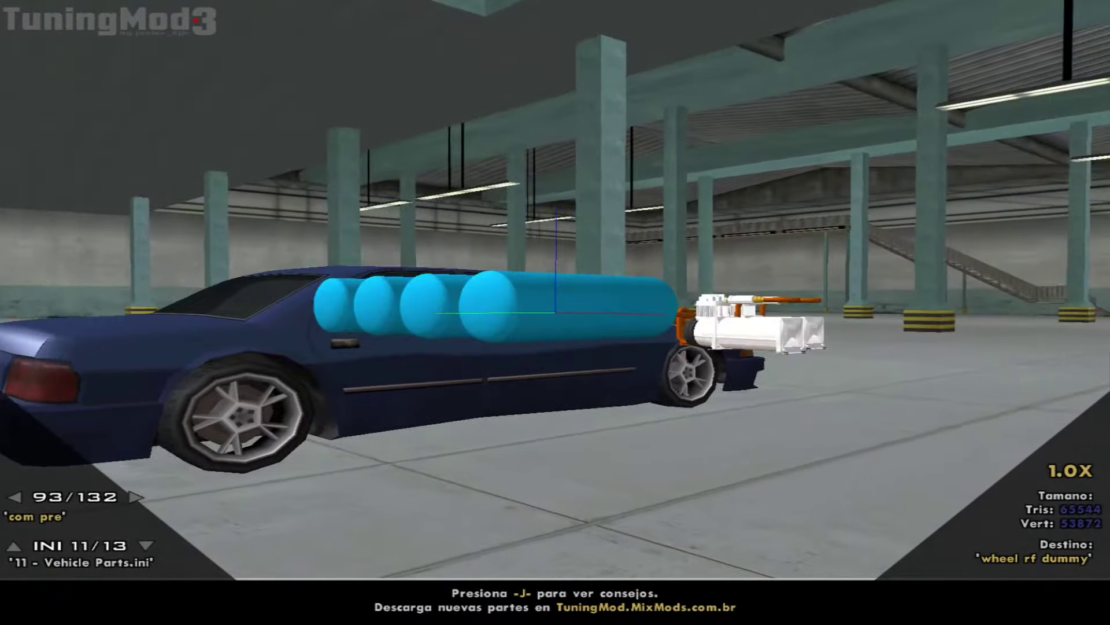
Return to the five-spoke borb rt rim, part 82 of 132, and attach it to the front right wheel.
{"action": "key", "text": "Left"}
{"action": "key", "text": "Left"}
{"action": "key", "text": "Left"}
{"action": "key", "text": "Left"}
{"action": "key", "text": "Left"}
{"action": "key", "text": "Left"}
{"action": "key", "text": "Left"}
{"action": "key", "text": "Left"}
{"action": "key", "text": "Left"}
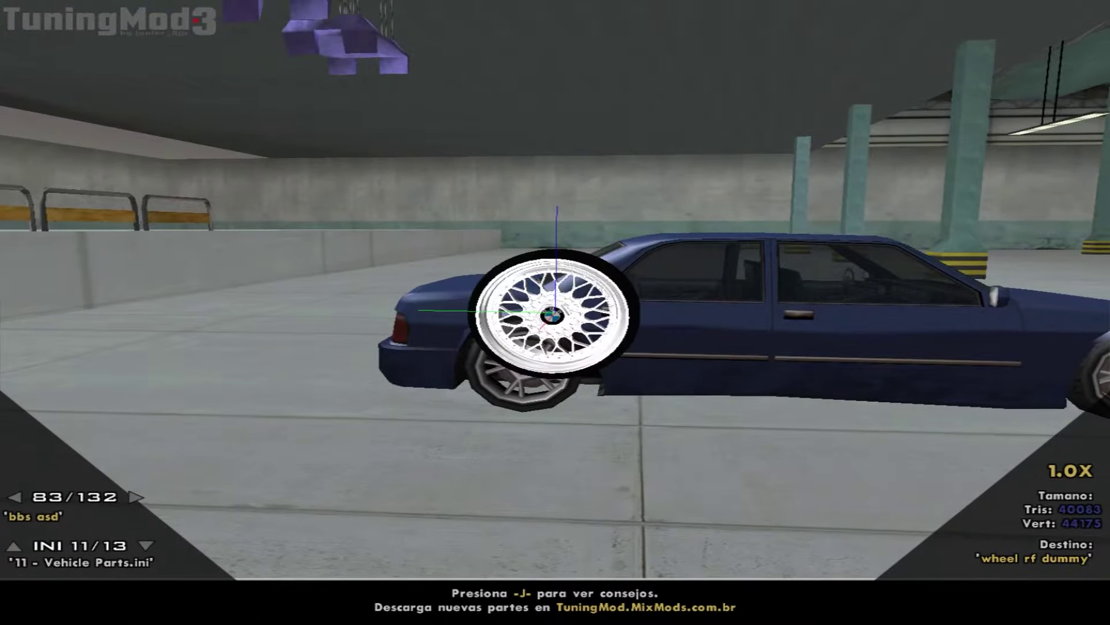
{"action": "key", "text": "Left"}
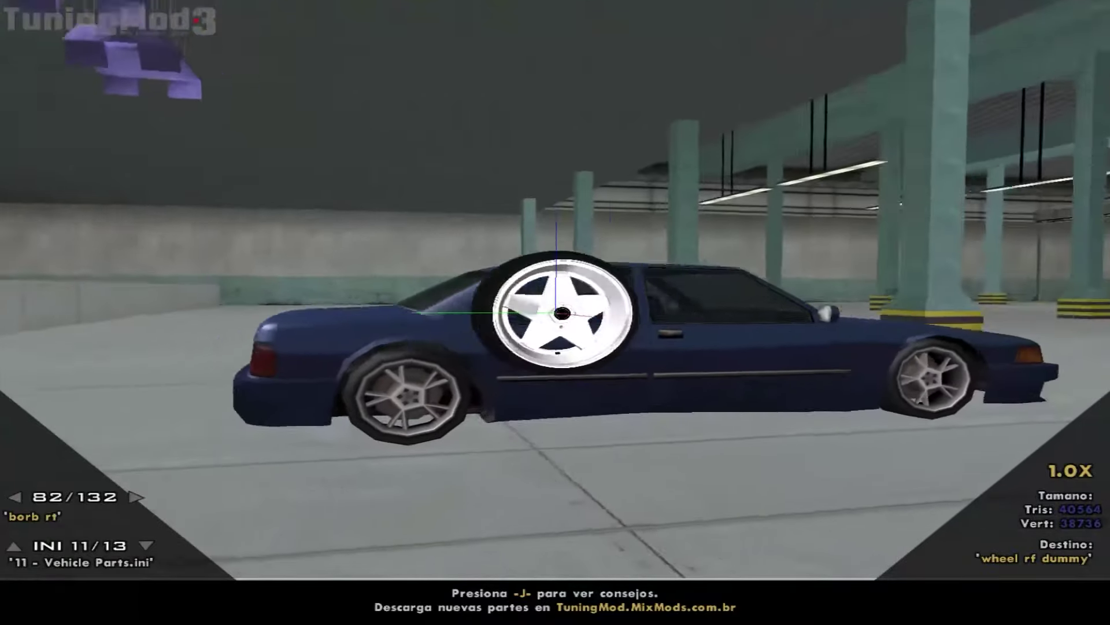
{"action": "key", "text": "Return"}
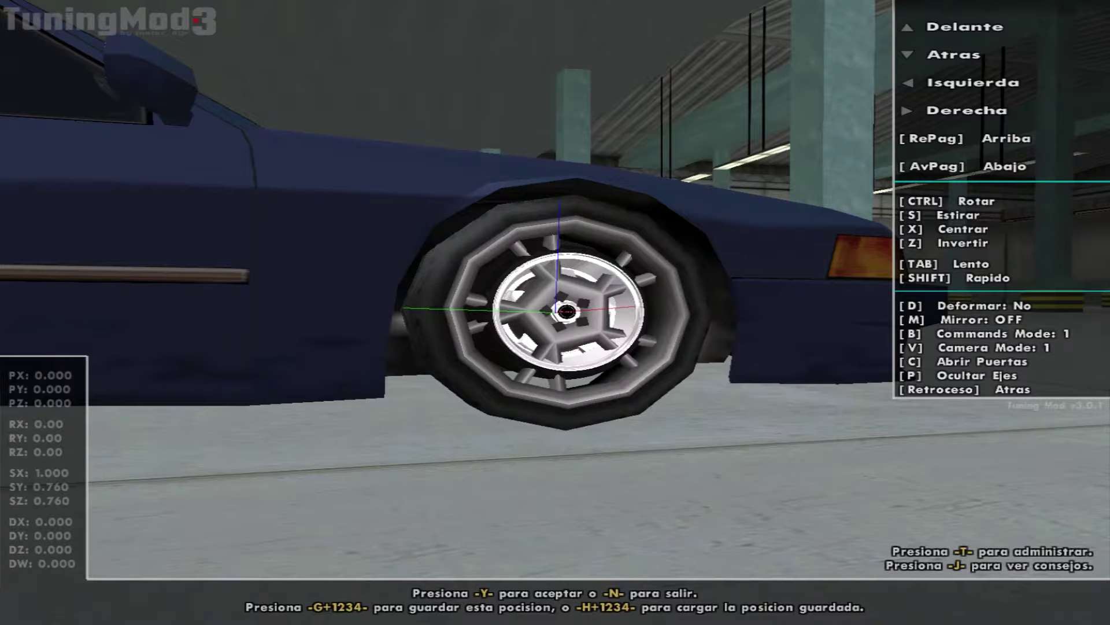
Stretch the rim on the front right wheel along its Y axis to a scale of about 1.174.
{"action": "key", "text": "s"}
{"action": "key", "text": "s"}
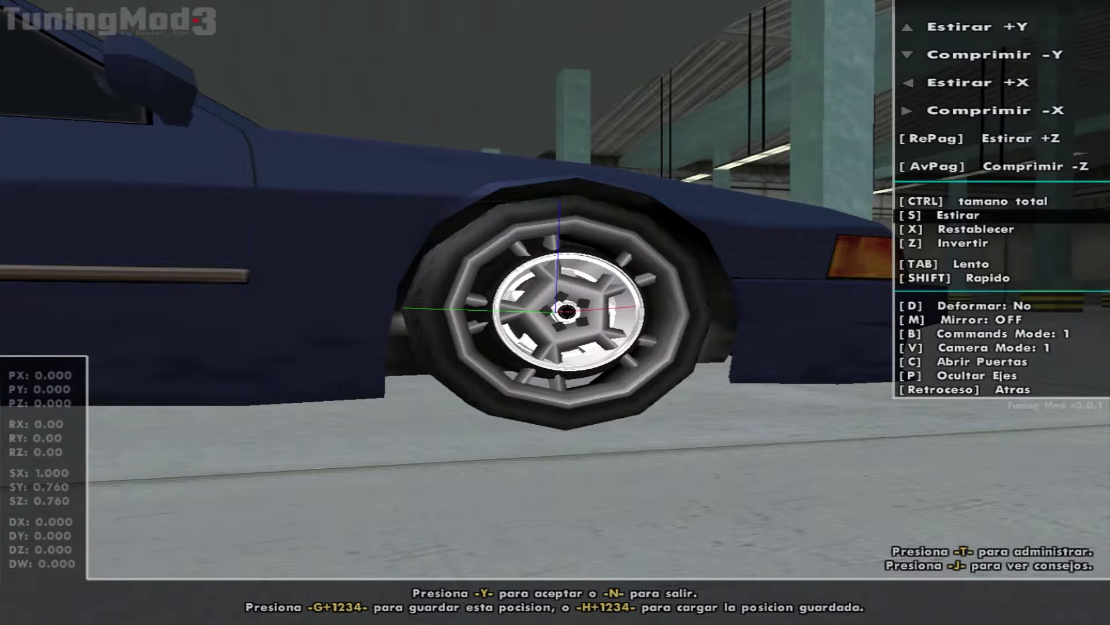
{"action": "key", "text": "Up"}
{"action": "key", "text": "Up"}
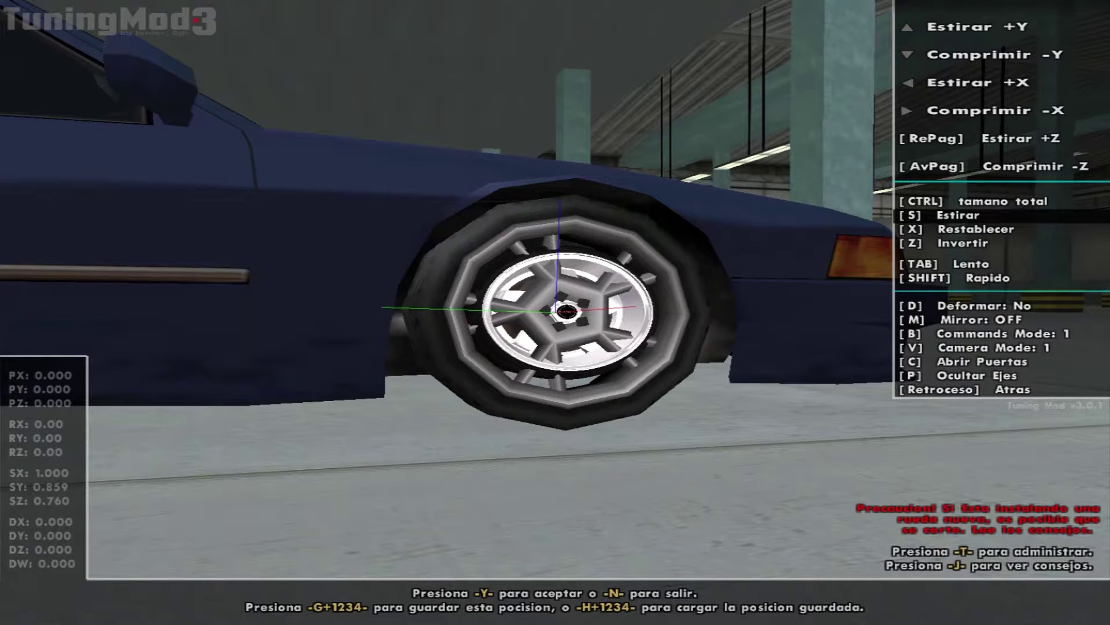
{"action": "key", "text": "Down"}
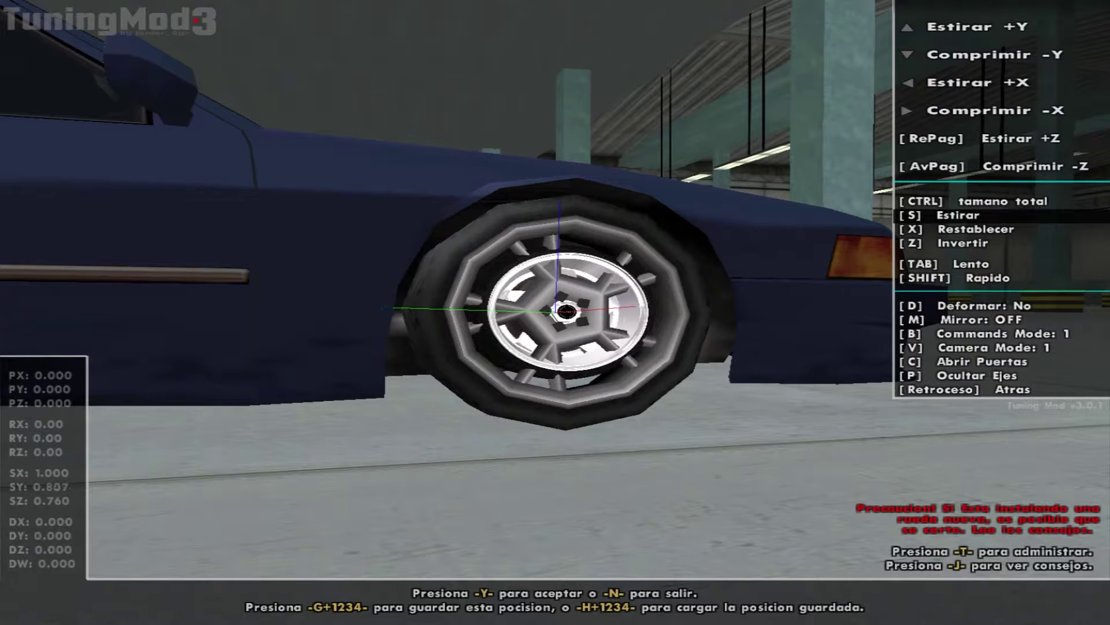
{"action": "key", "text": "Up"}
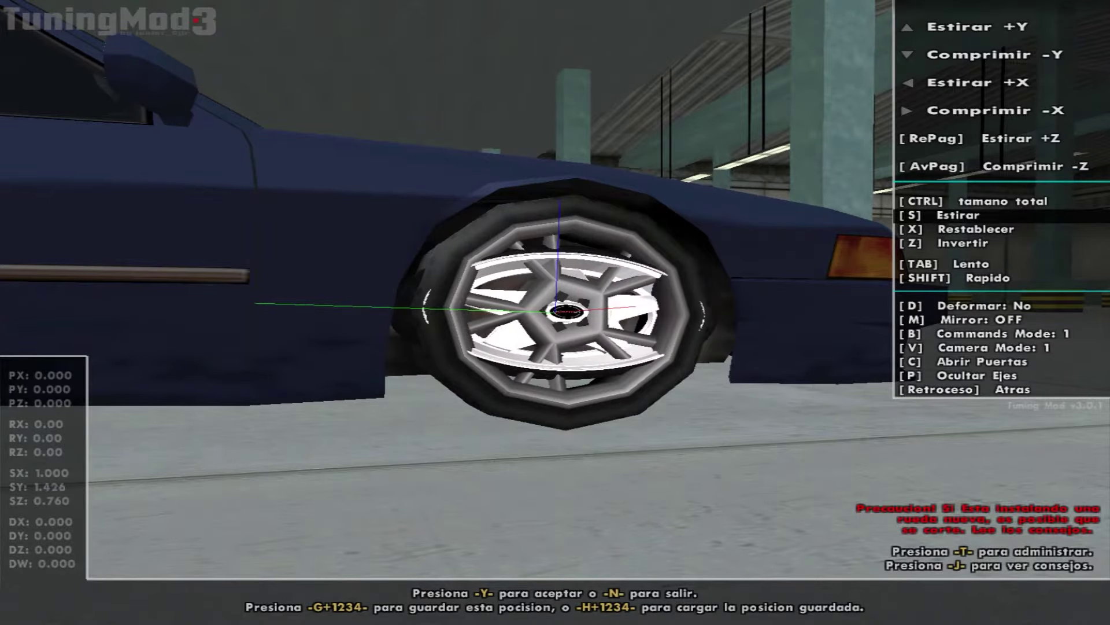
{"action": "key", "text": "Down"}
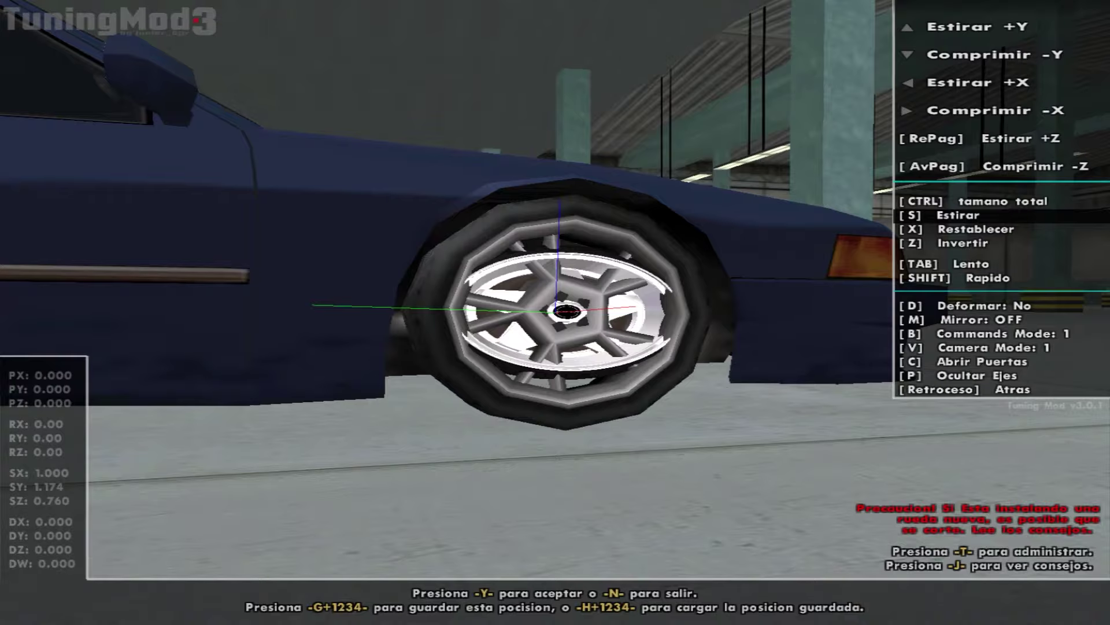
Stretch the rim vertically to a Z scale of about 1.264 and widen it to an X scale of about 1.079.
{"action": "key", "text": "Page_Up"}
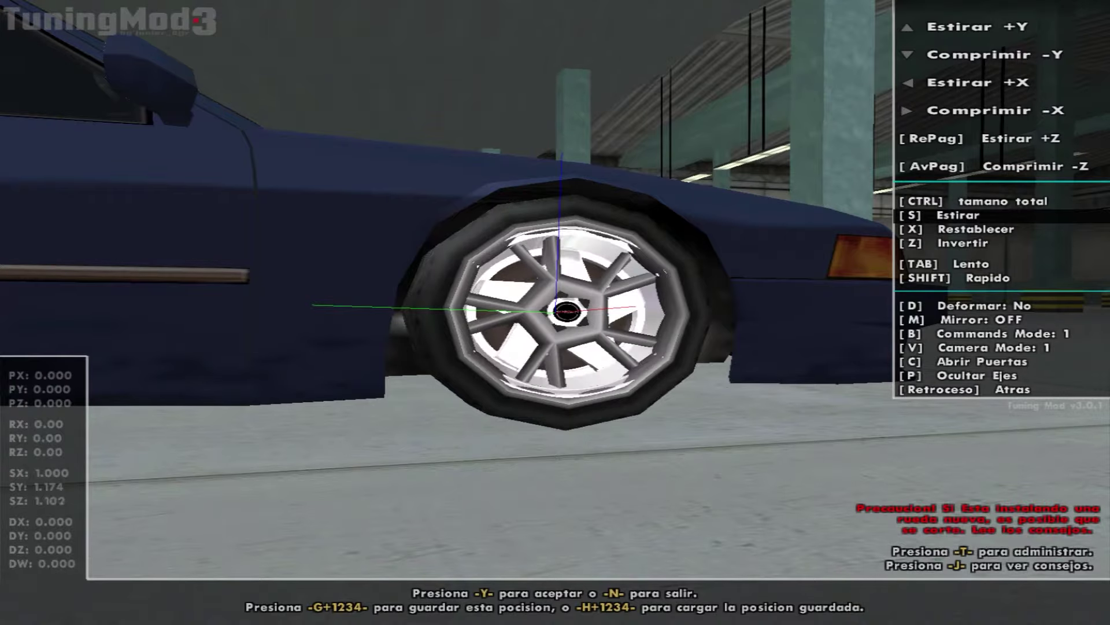
{"action": "key", "text": "Page_Down"}
{"action": "key", "text": "Page_Down"}
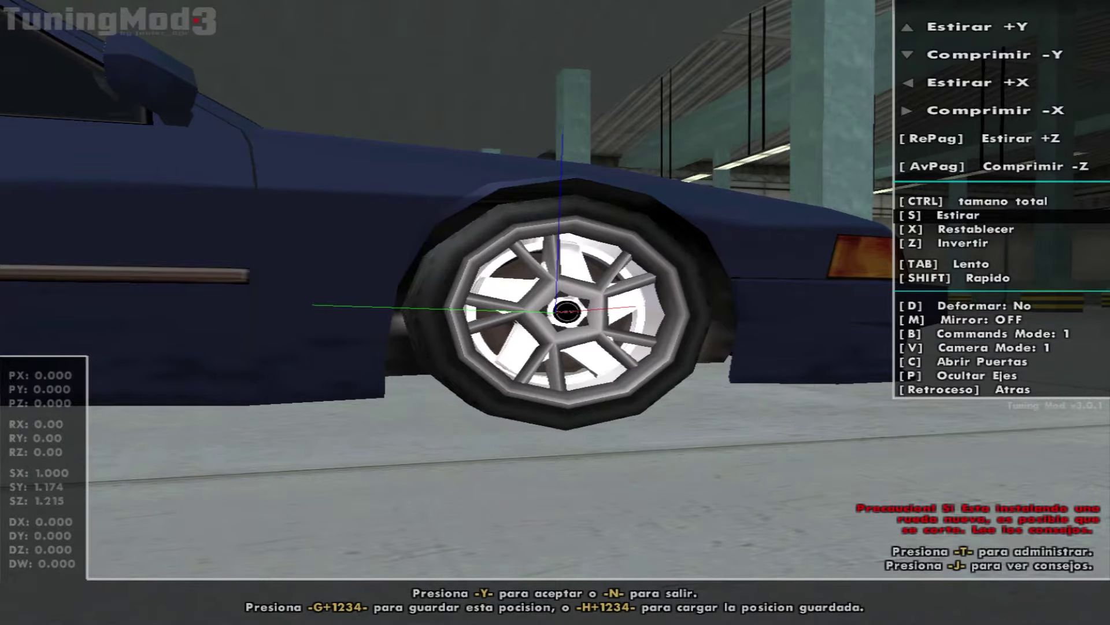
{"action": "key", "text": "Left"}
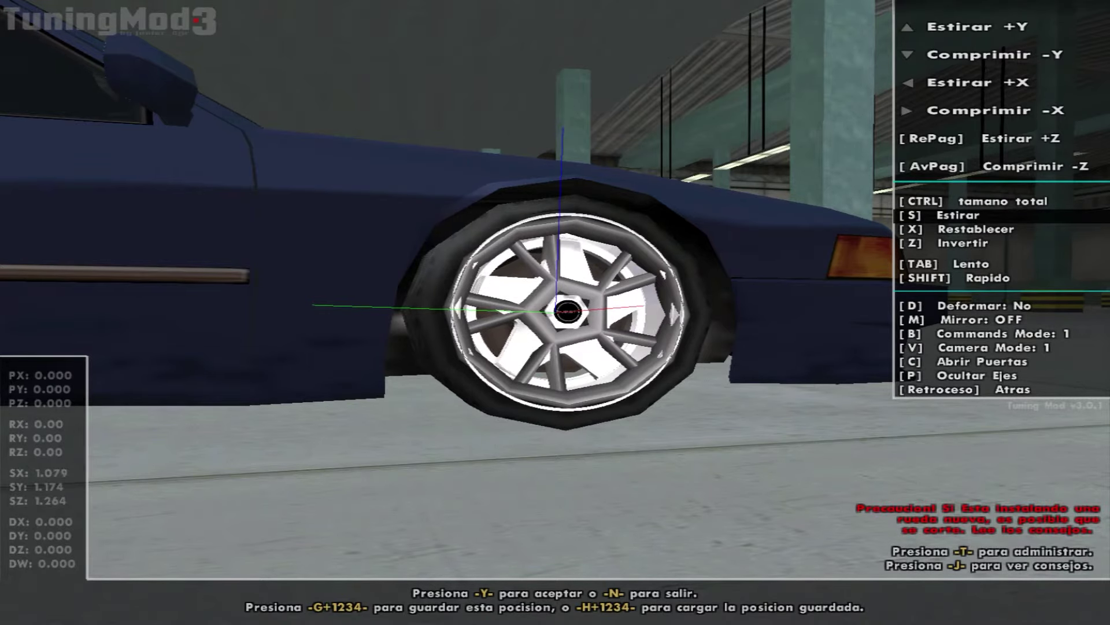